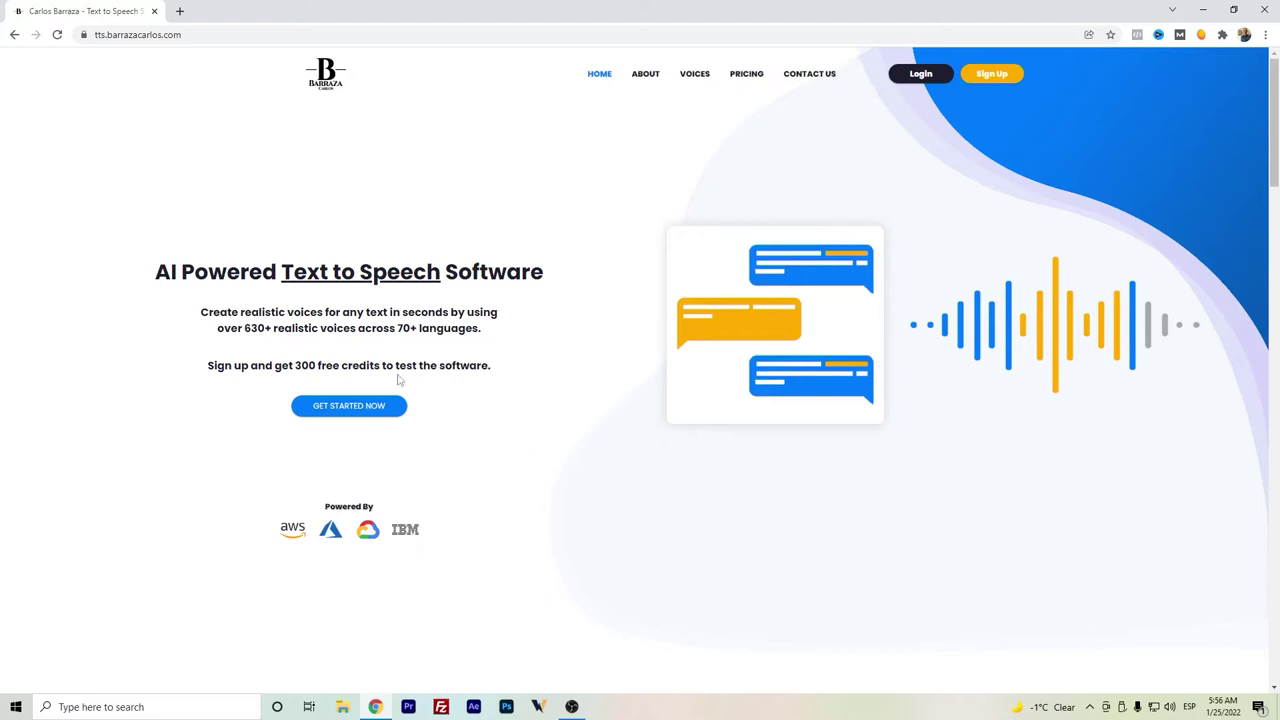
Step: Open the sign-up page of the text-to-speech site
{"action": "left_click_drag", "start_coordinate": [379, 366], "coordinate": [295, 366]}
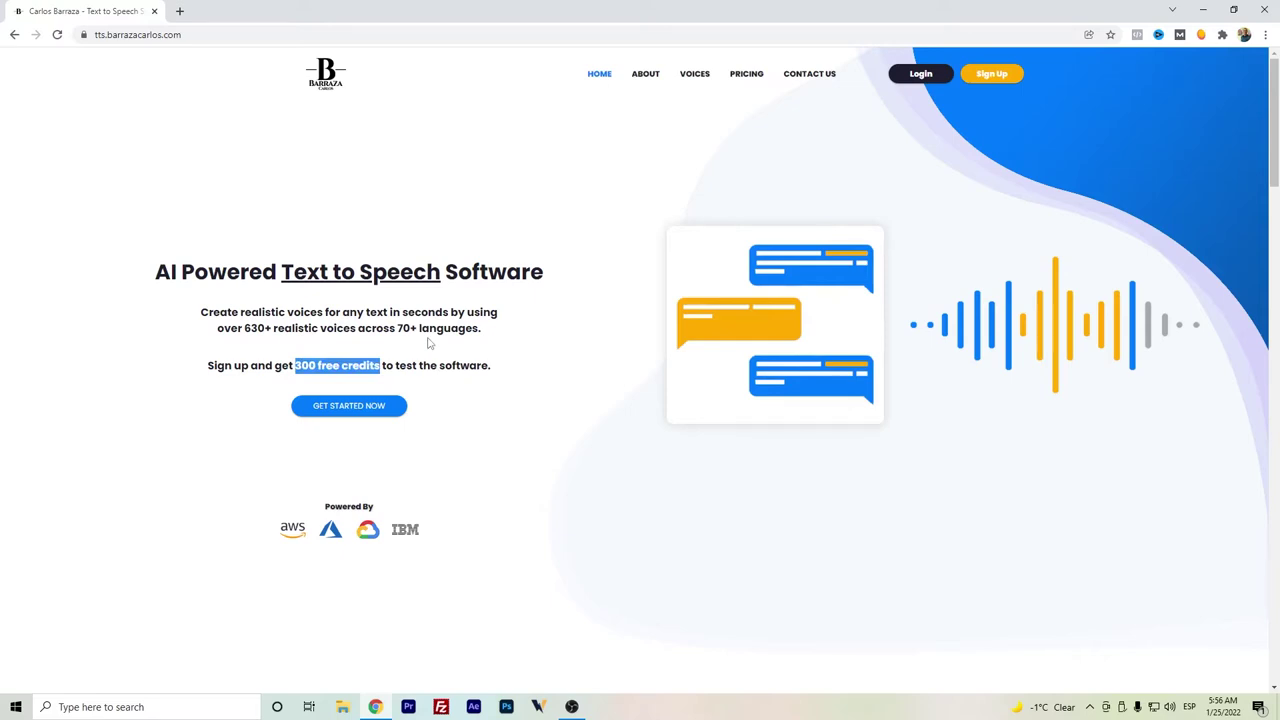
{"action": "left_click", "coordinate": [438, 346]}
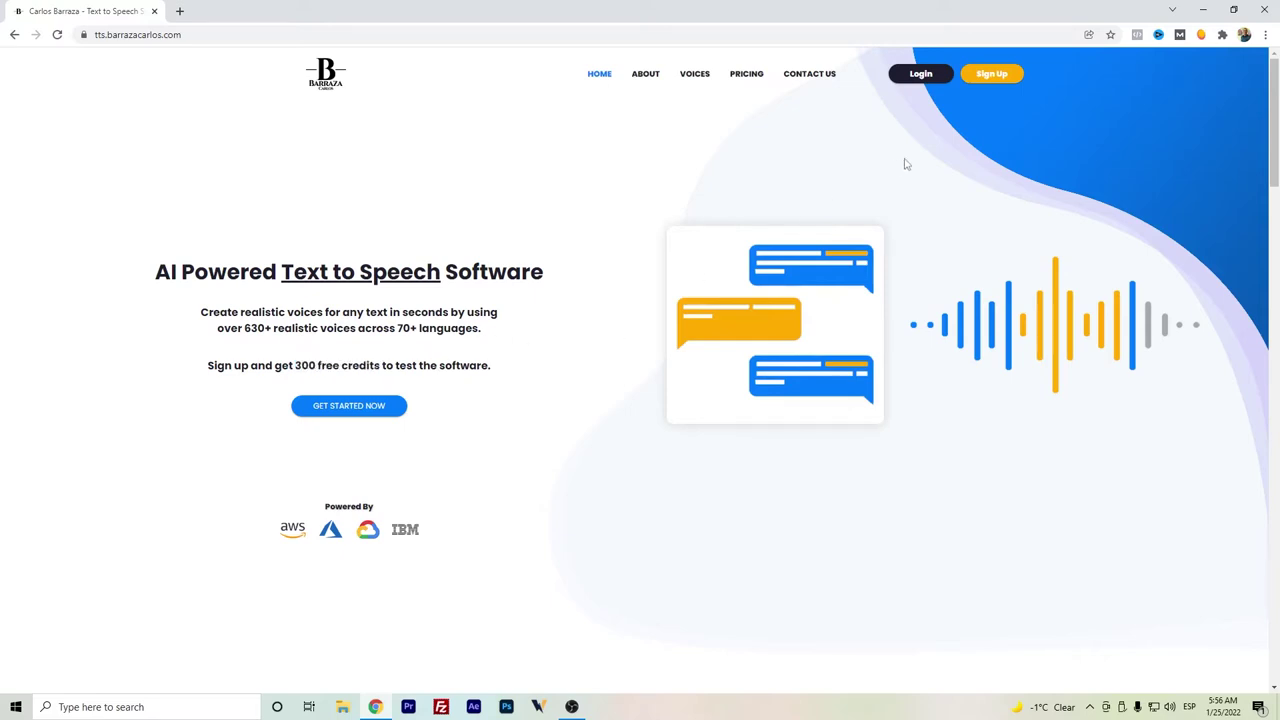
{"action": "left_click", "coordinate": [988, 78]}
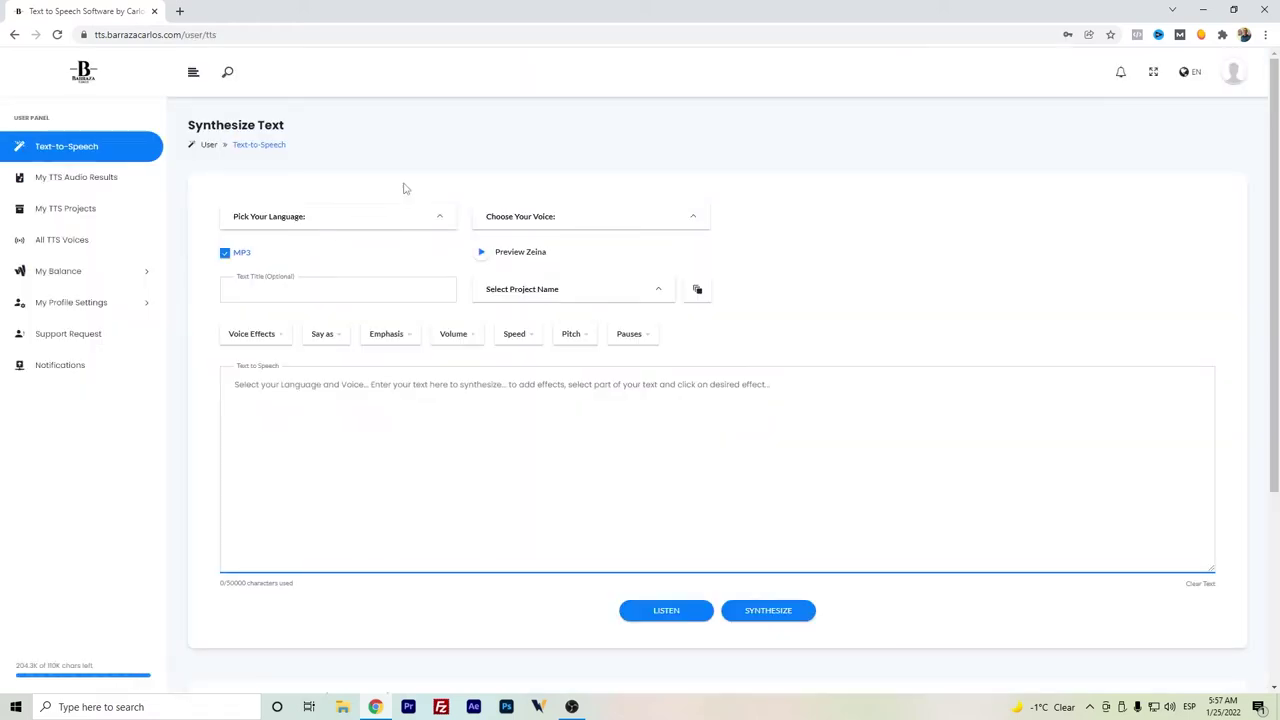
Step: Switch the site's interface language to Español
{"action": "left_click", "coordinate": [1193, 79]}
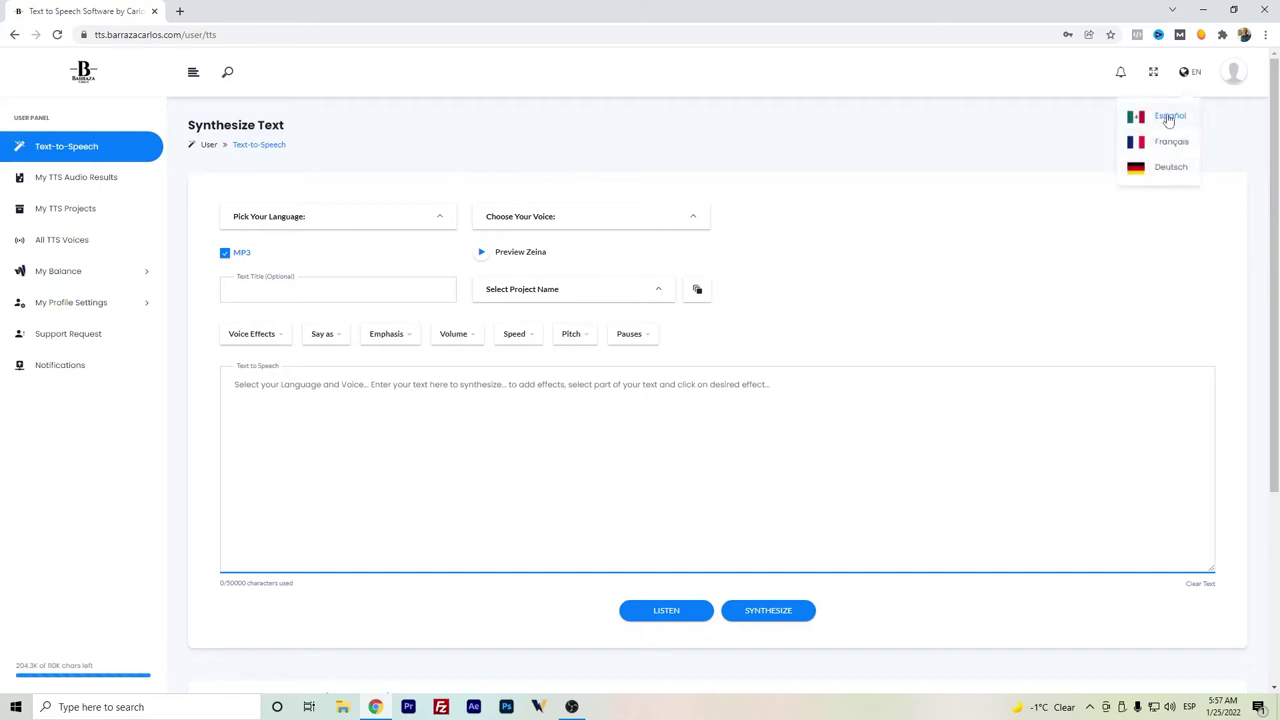
{"action": "left_click", "coordinate": [1168, 120]}
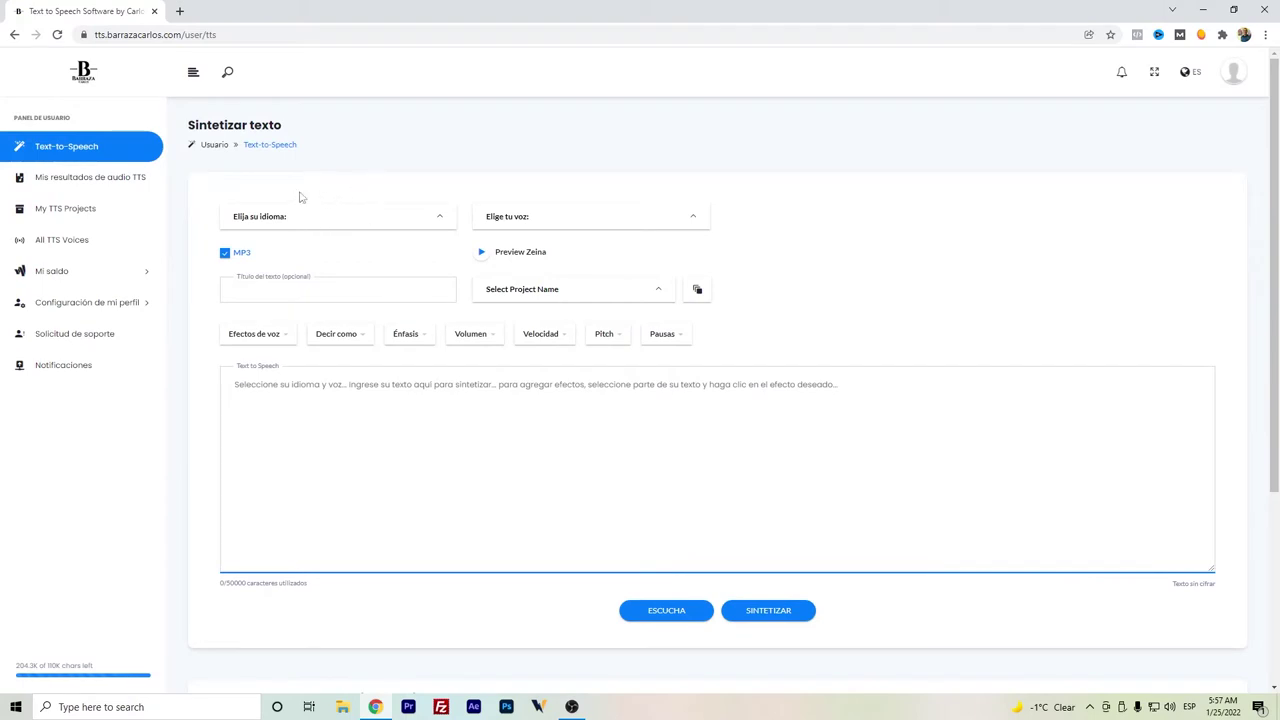
Step: Set the speech language to Spanish (Chile) and play the preview of the male neural voice Lorenzo
{"action": "left_click", "coordinate": [284, 219]}
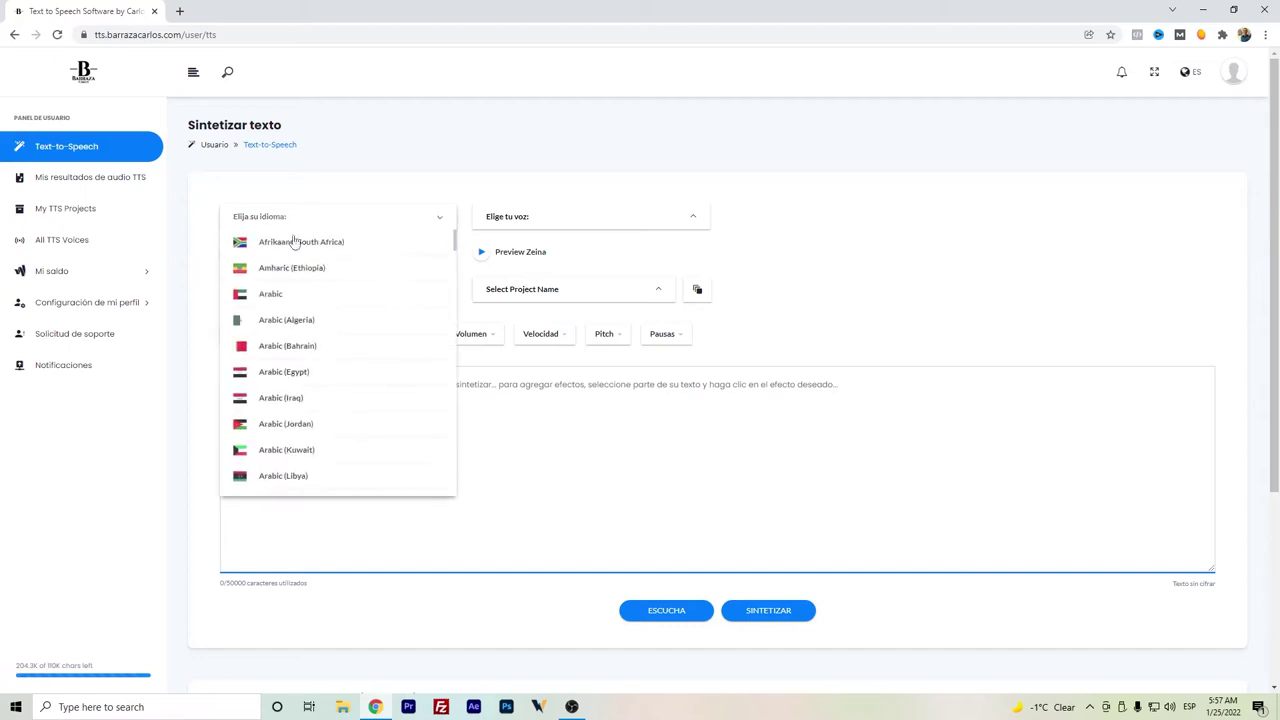
{"action": "scroll", "coordinate": [307, 273], "scroll_direction": "down", "scroll_amount": 3}
{"action": "scroll", "coordinate": [309, 276], "scroll_direction": "down", "scroll_amount": 7}
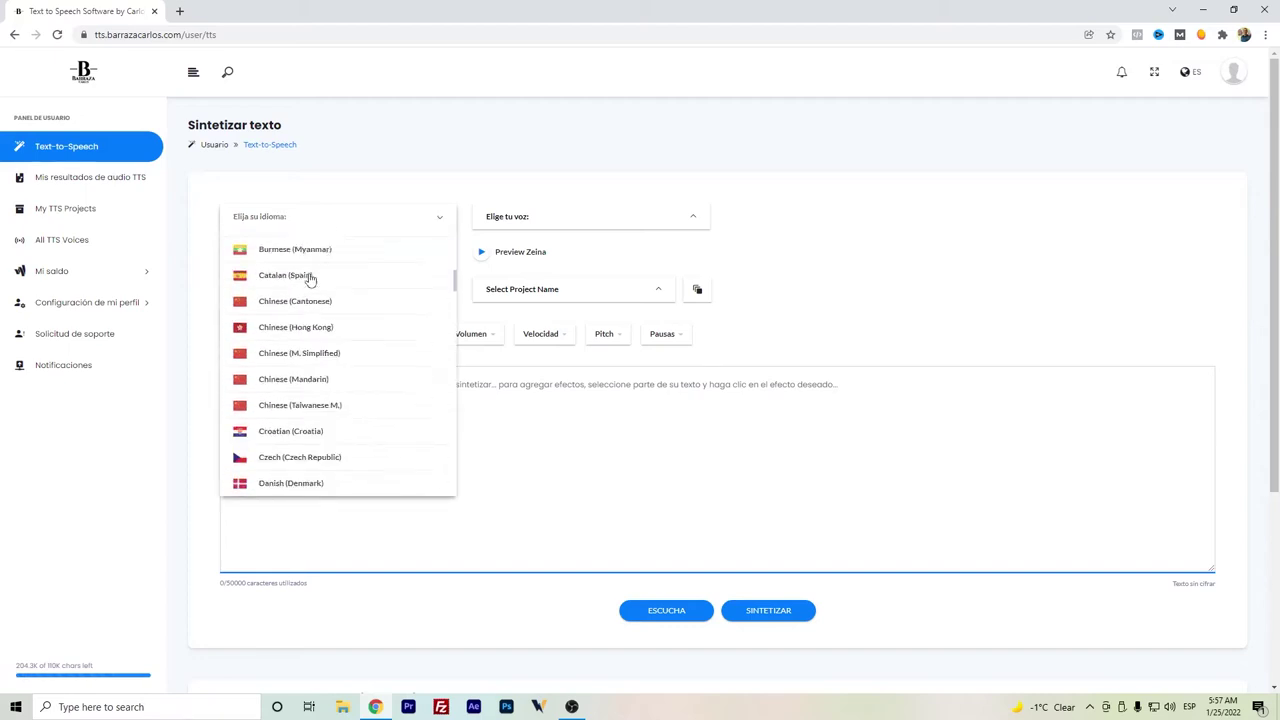
{"action": "scroll", "coordinate": [309, 279], "scroll_direction": "down", "scroll_amount": 8}
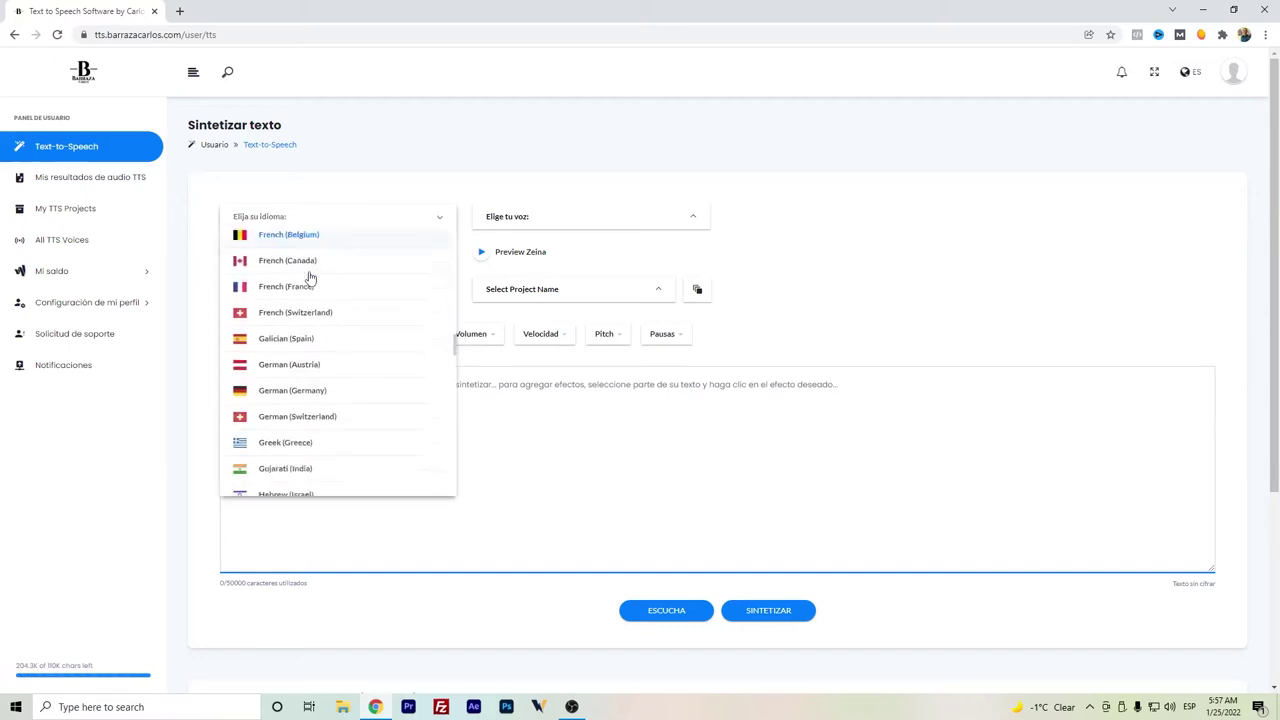
{"action": "scroll", "coordinate": [309, 279], "scroll_direction": "down", "scroll_amount": 8}
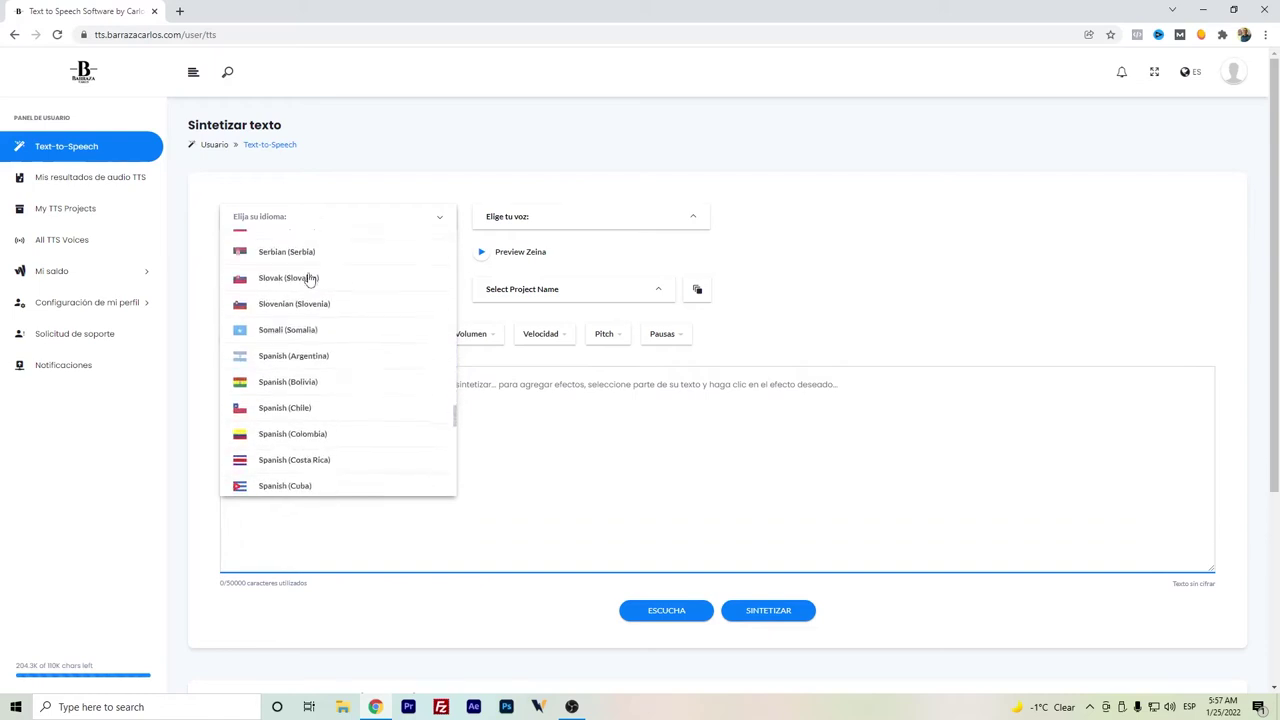
{"action": "scroll", "coordinate": [335, 320], "scroll_direction": "down", "scroll_amount": 1}
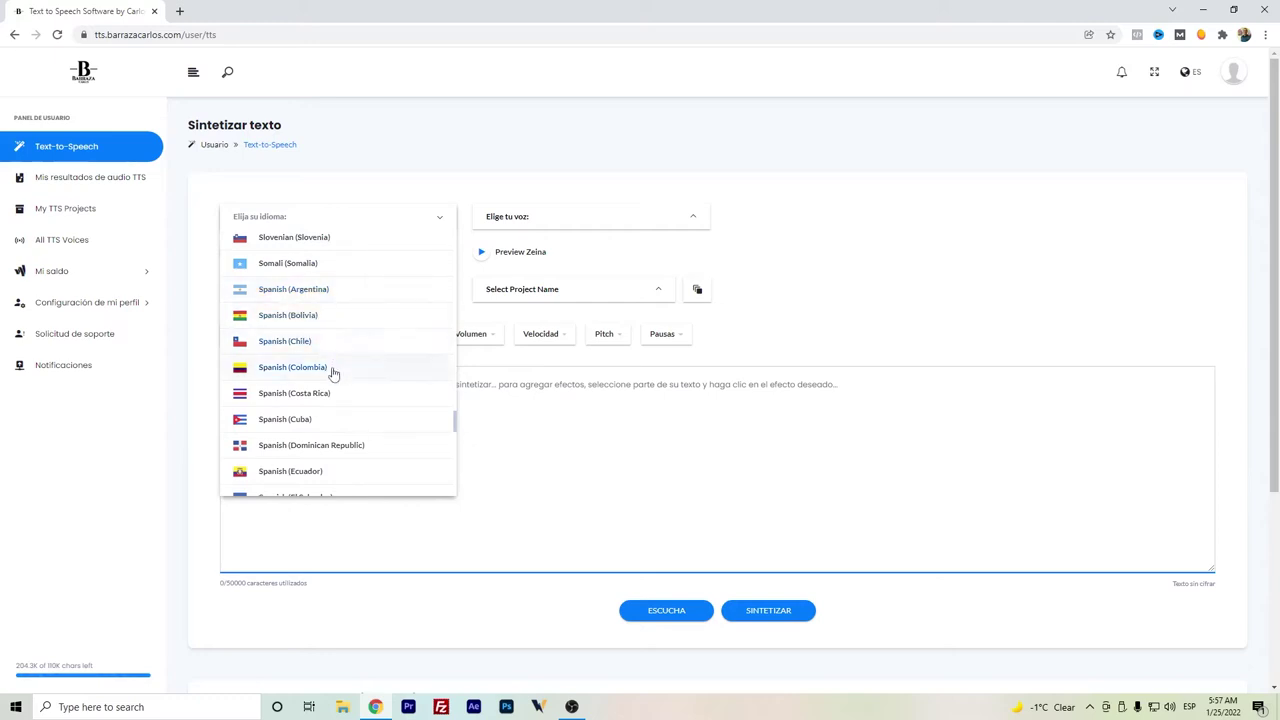
{"action": "scroll", "coordinate": [337, 447], "scroll_direction": "down", "scroll_amount": 3}
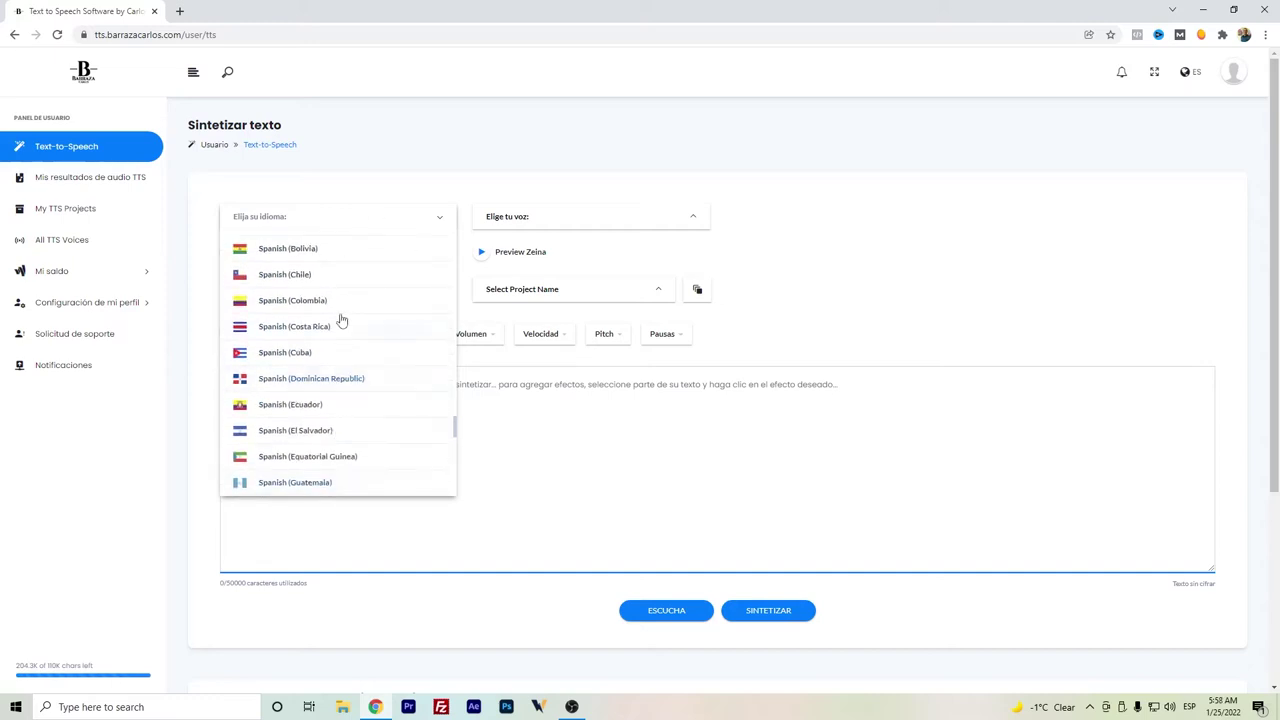
{"action": "scroll", "coordinate": [336, 345], "scroll_direction": "down", "scroll_amount": 3}
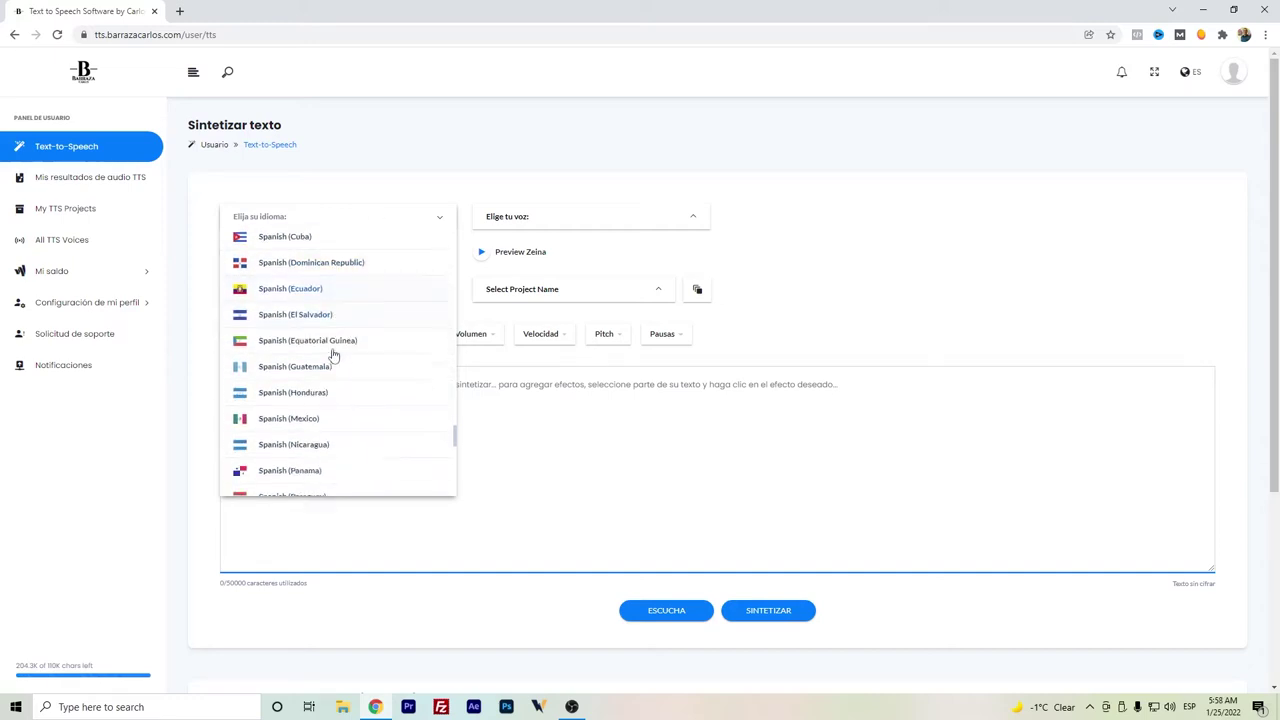
{"action": "scroll", "coordinate": [349, 352], "scroll_direction": "up", "scroll_amount": 3}
{"action": "scroll", "coordinate": [348, 350], "scroll_direction": "up", "scroll_amount": 2}
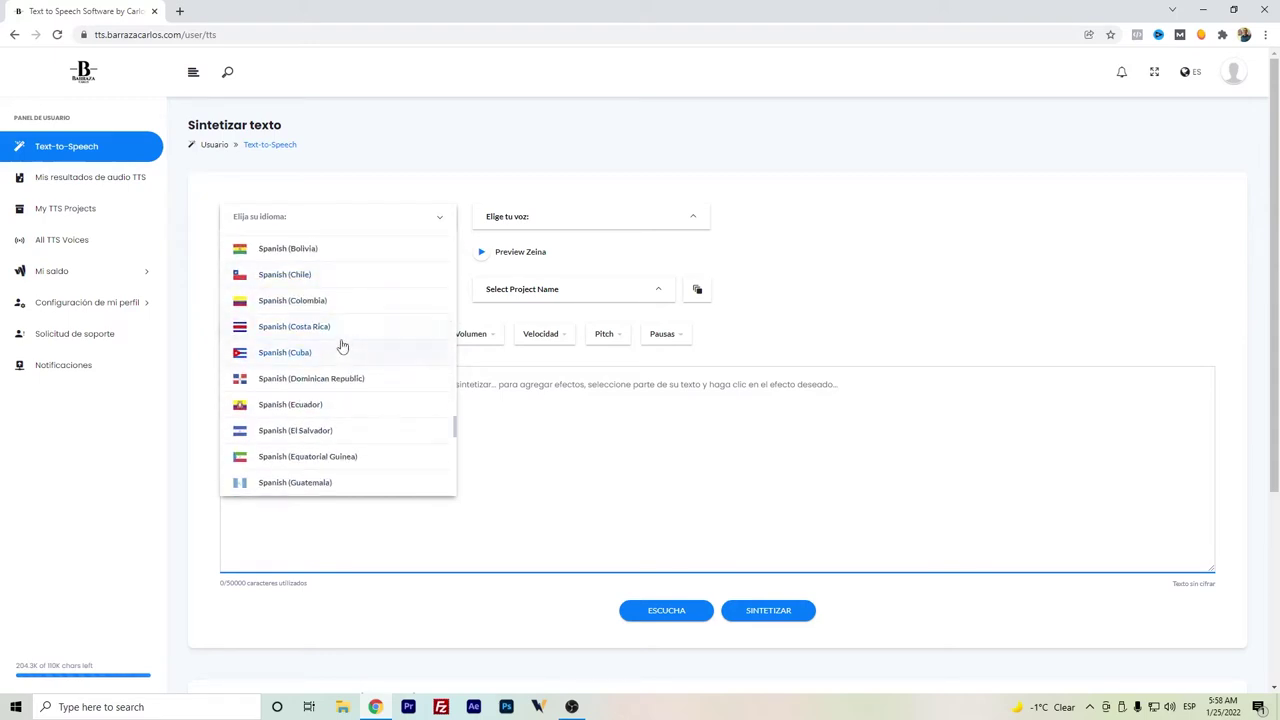
{"action": "left_click", "coordinate": [352, 283]}
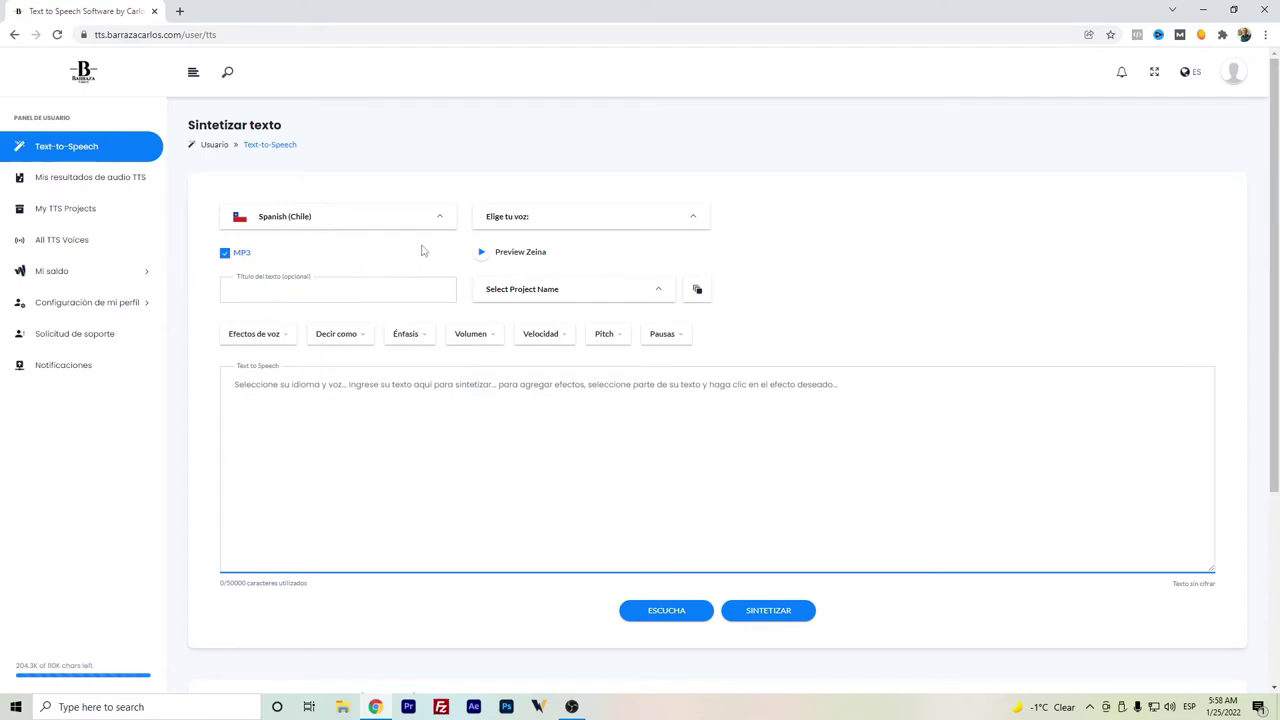
{"action": "left_click", "coordinate": [480, 223]}
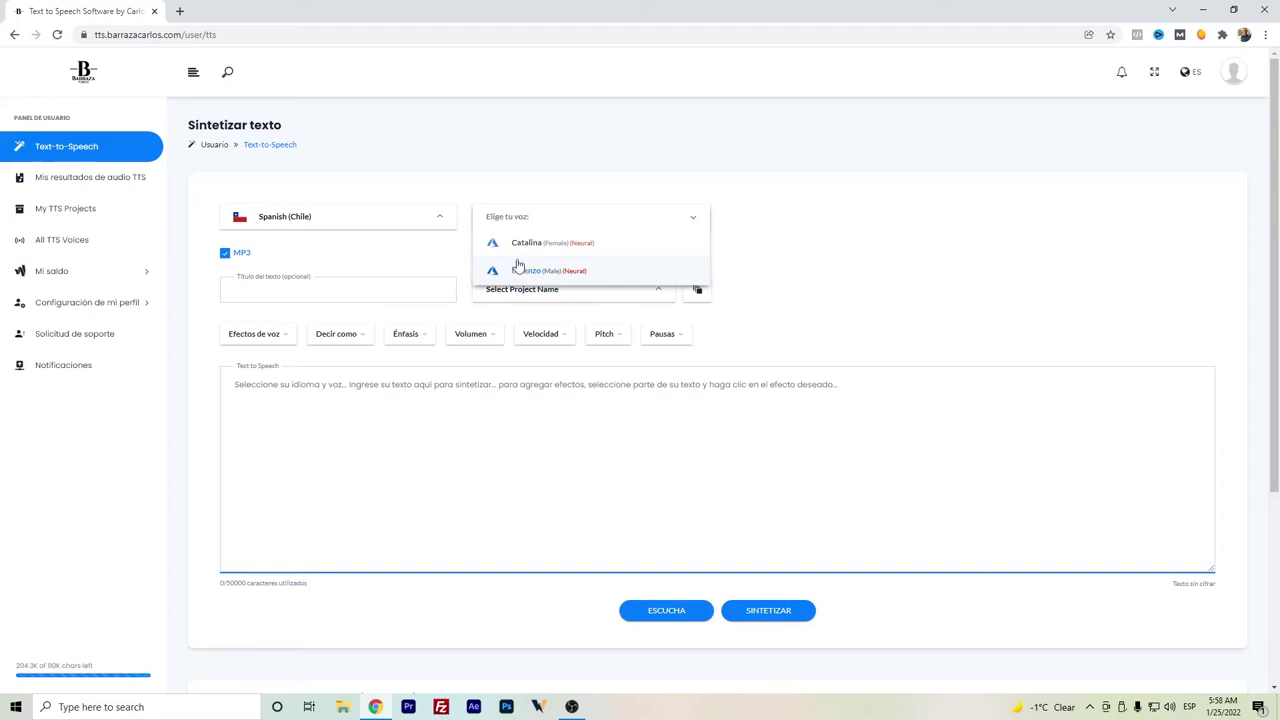
{"action": "left_click", "coordinate": [551, 275]}
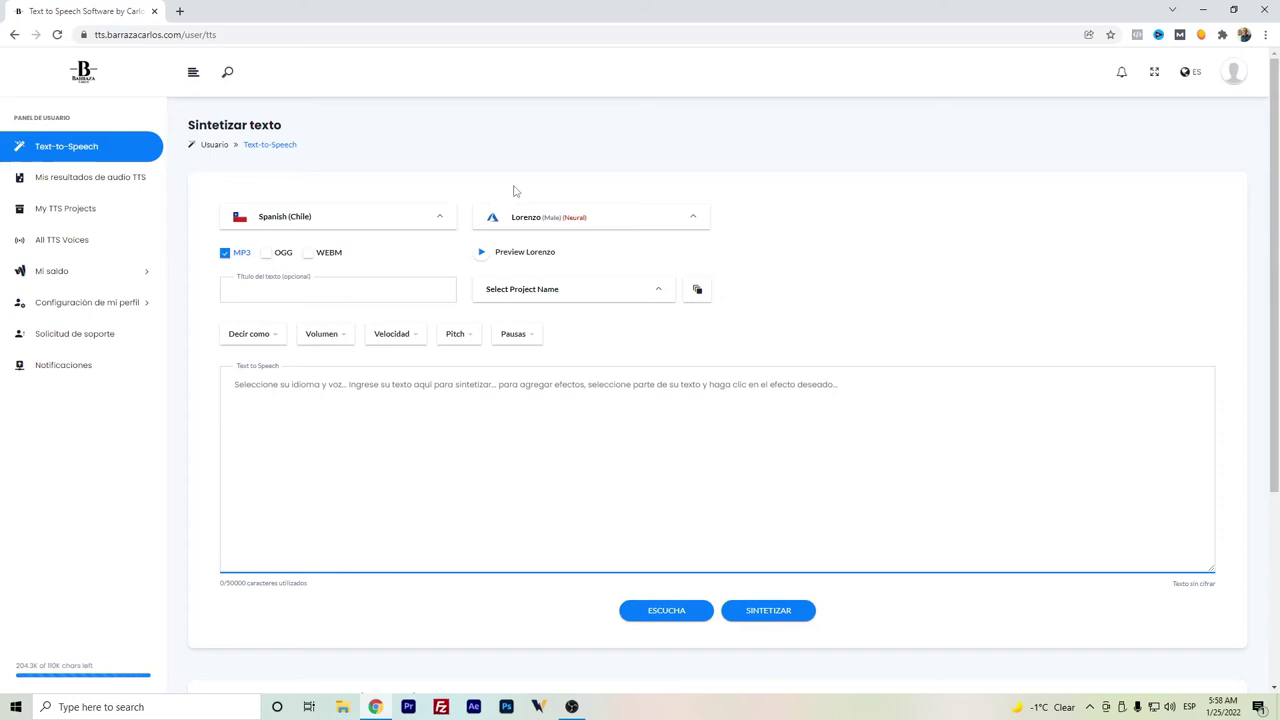
{"action": "left_click", "coordinate": [478, 259]}
Step: Set the speech language to Spanish (Uruguay) and listen to the preview of the male neural voice Mateo
{"action": "left_click", "coordinate": [330, 216]}
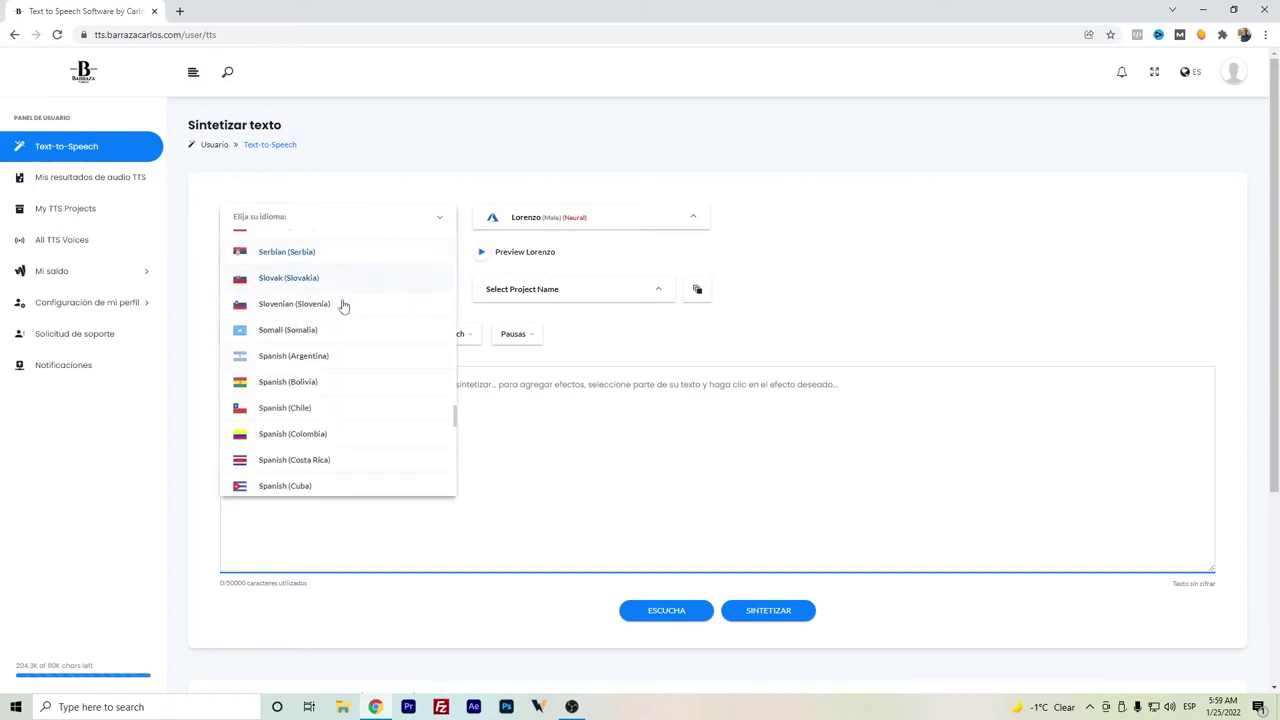
{"action": "scroll", "coordinate": [329, 366], "scroll_direction": "down", "scroll_amount": 3}
{"action": "scroll", "coordinate": [329, 366], "scroll_direction": "down", "scroll_amount": 5}
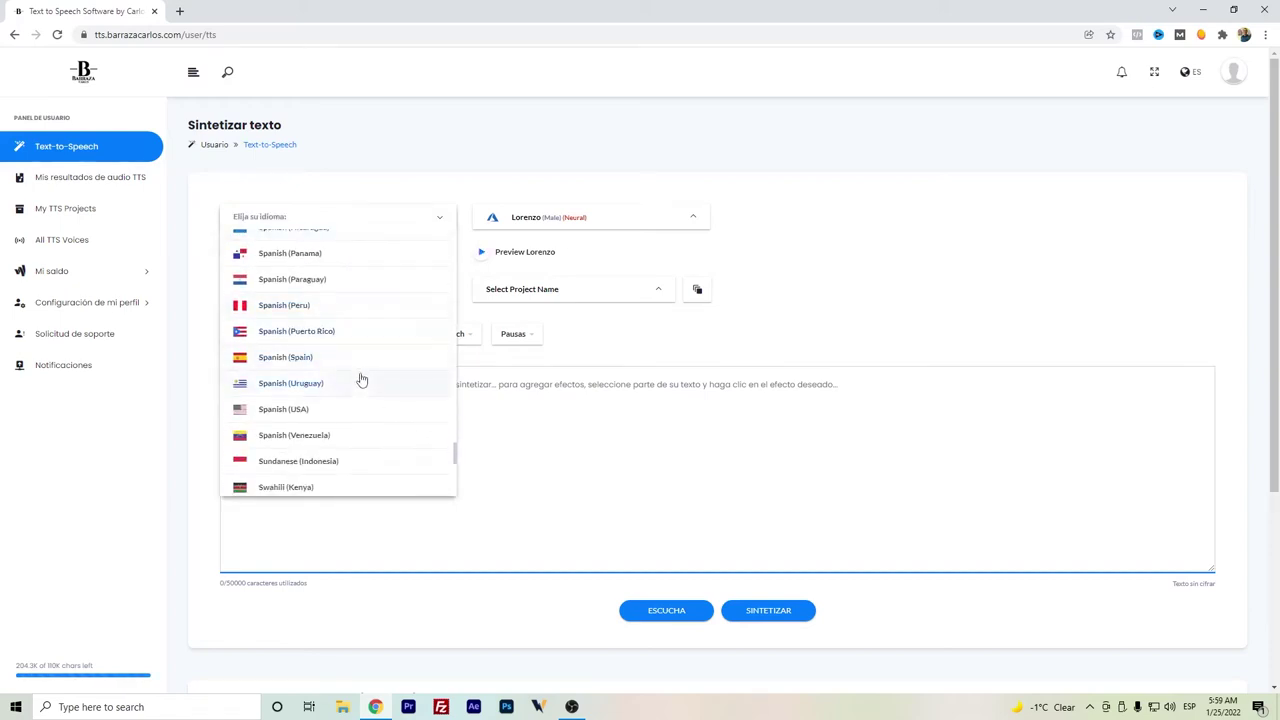
{"action": "left_click", "coordinate": [362, 380]}
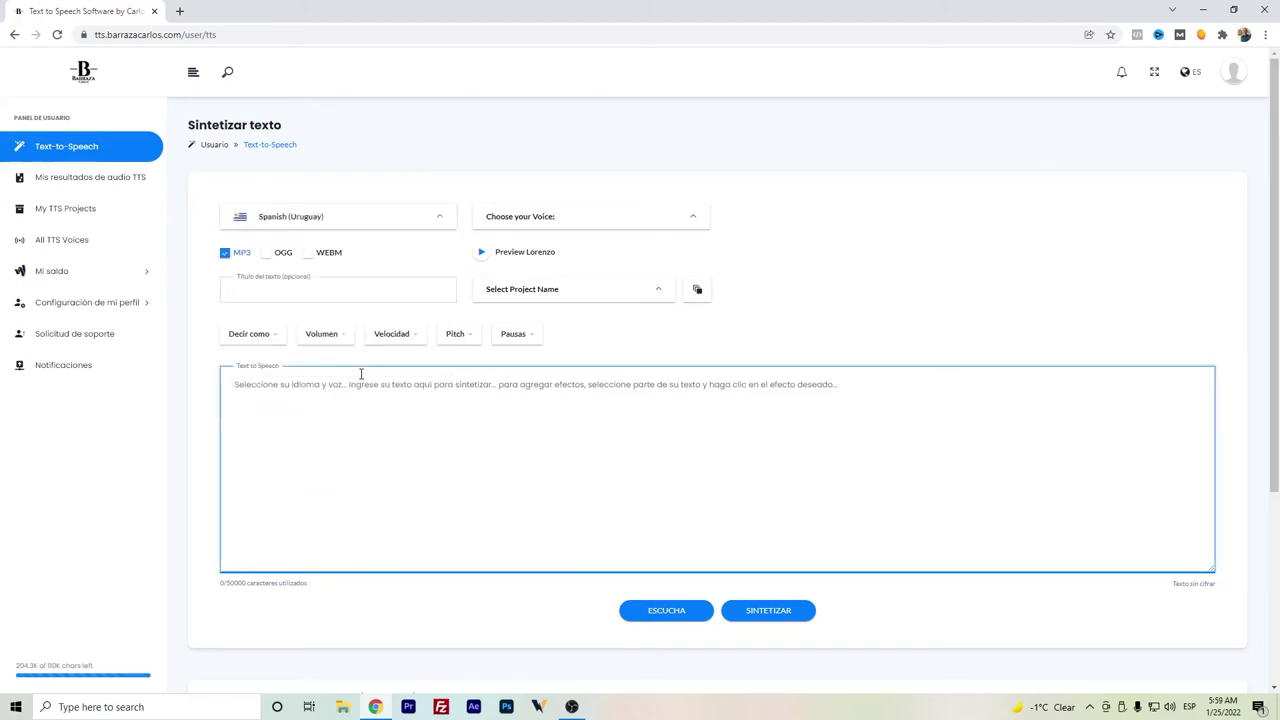
{"action": "left_click", "coordinate": [498, 223]}
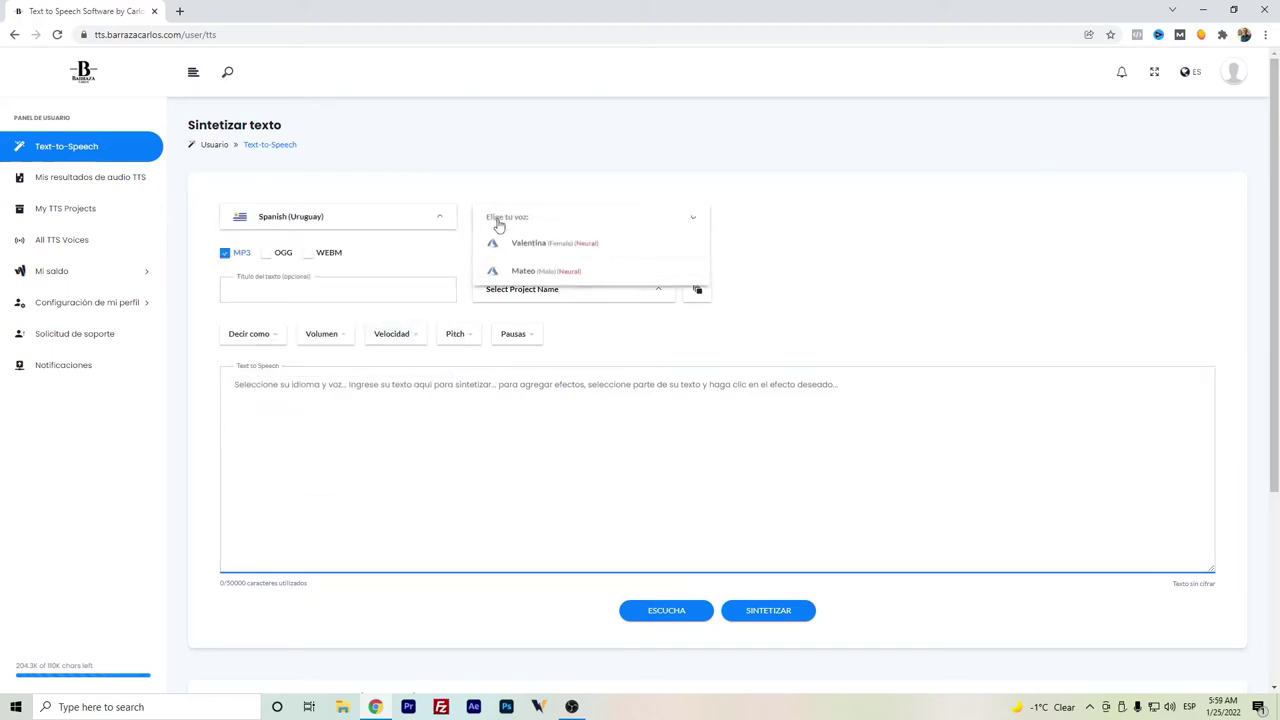
{"action": "left_click", "coordinate": [526, 271]}
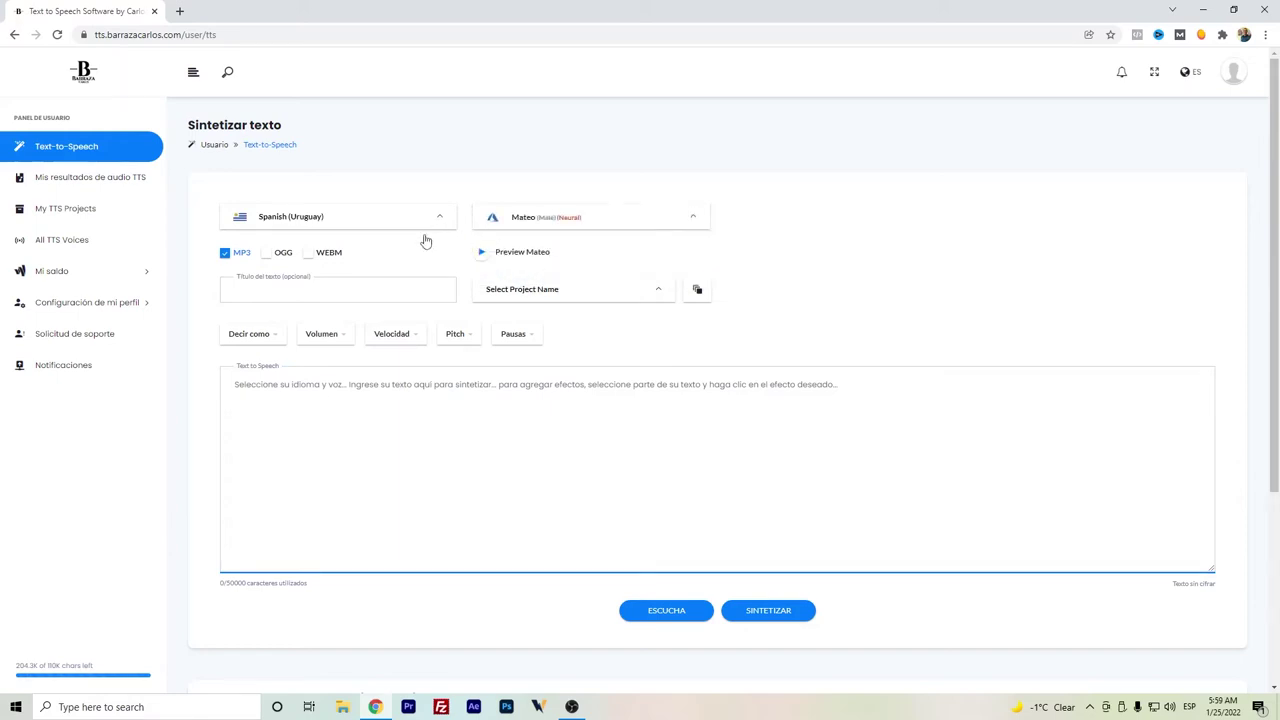
{"action": "left_click", "coordinate": [482, 255]}
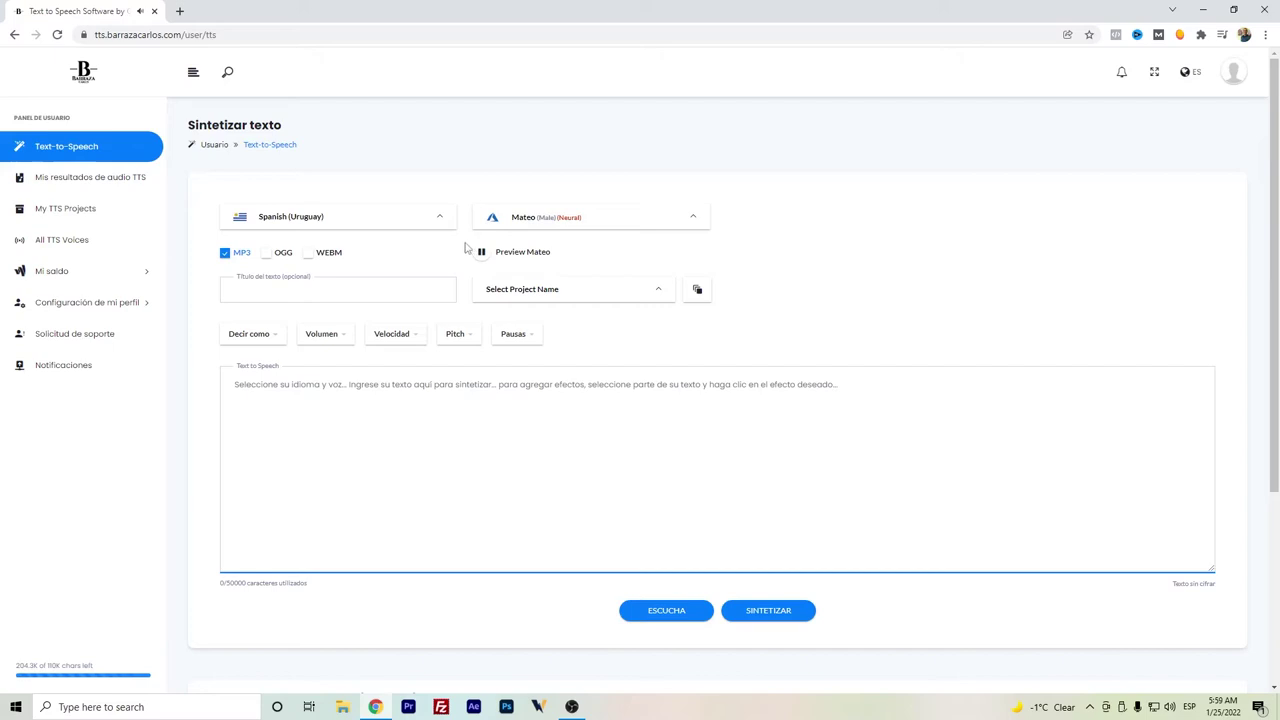
{"action": "left_click", "coordinate": [478, 252]}
Step: Select the female neural voice Valentina for Spanish (Uruguay) and listen to its preview
{"action": "left_click", "coordinate": [492, 229]}
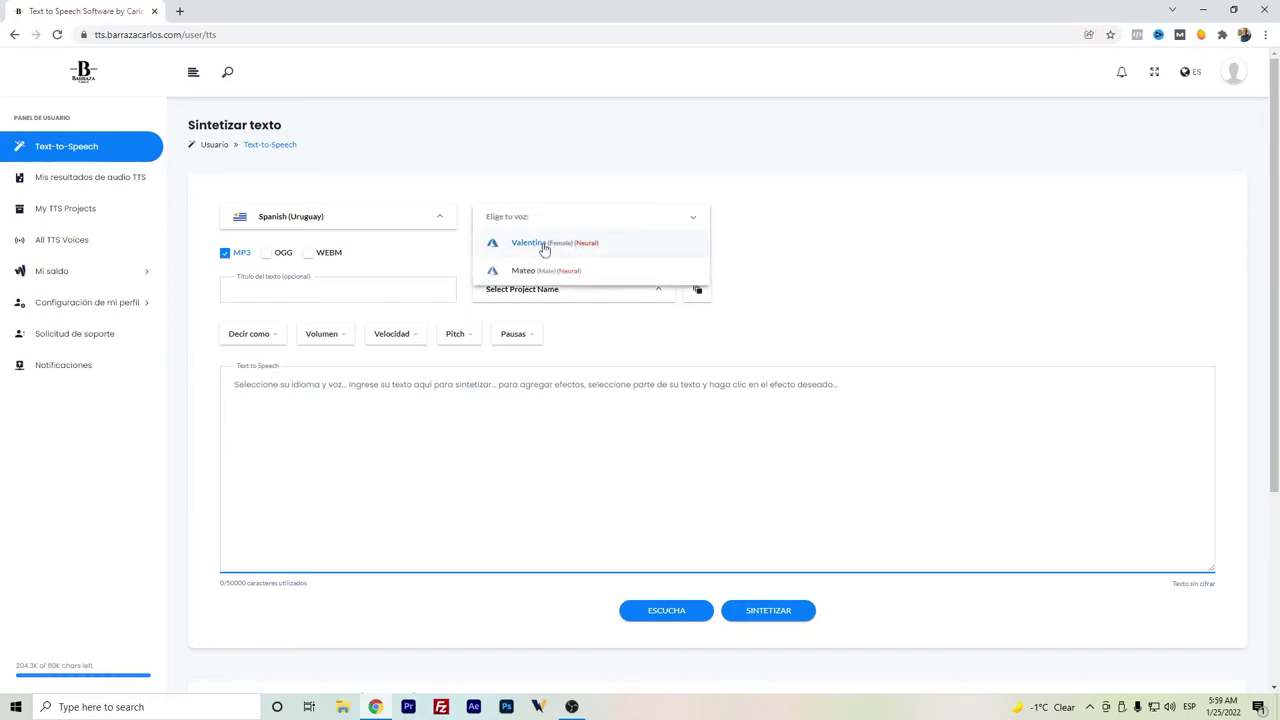
{"action": "left_click", "coordinate": [544, 246]}
{"action": "left_click", "coordinate": [484, 255]}
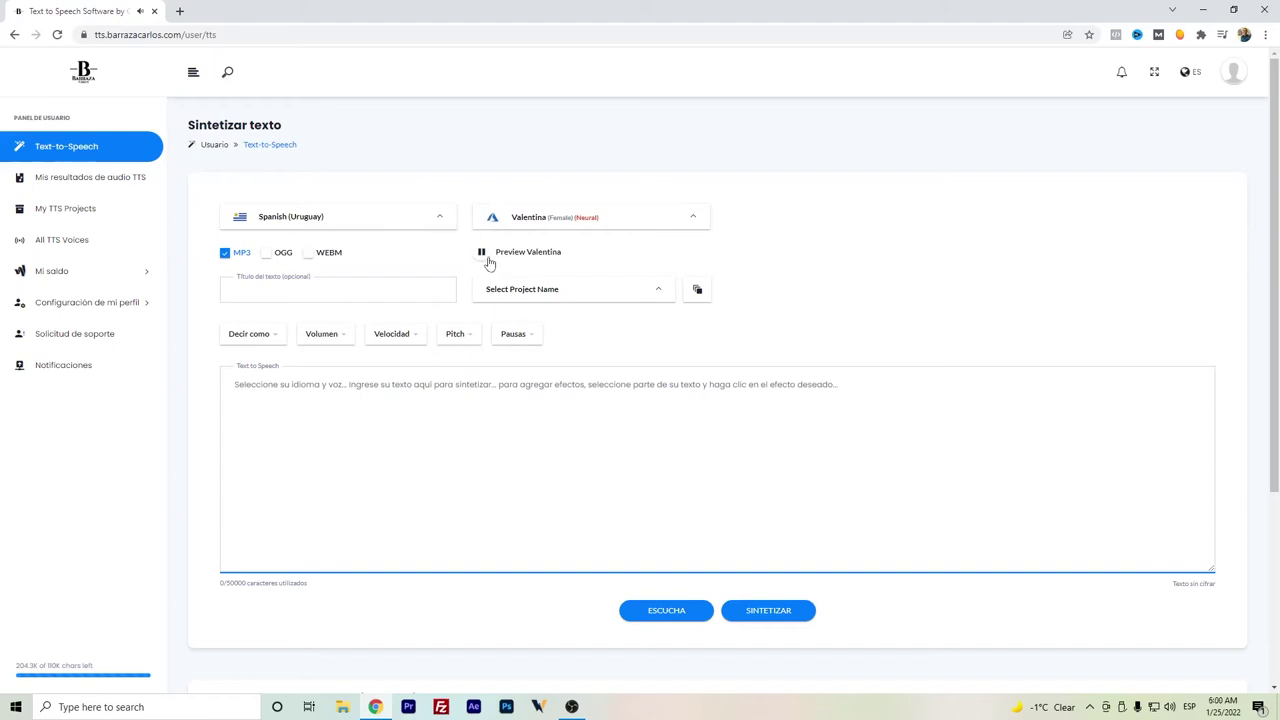
{"action": "left_click", "coordinate": [483, 255]}
Step: Set the speech language to Spanish (Argentina) and listen to the preview of the male neural voice Tomas
{"action": "left_click", "coordinate": [436, 224]}
{"action": "scroll", "coordinate": [406, 310], "scroll_direction": "up", "scroll_amount": 3}
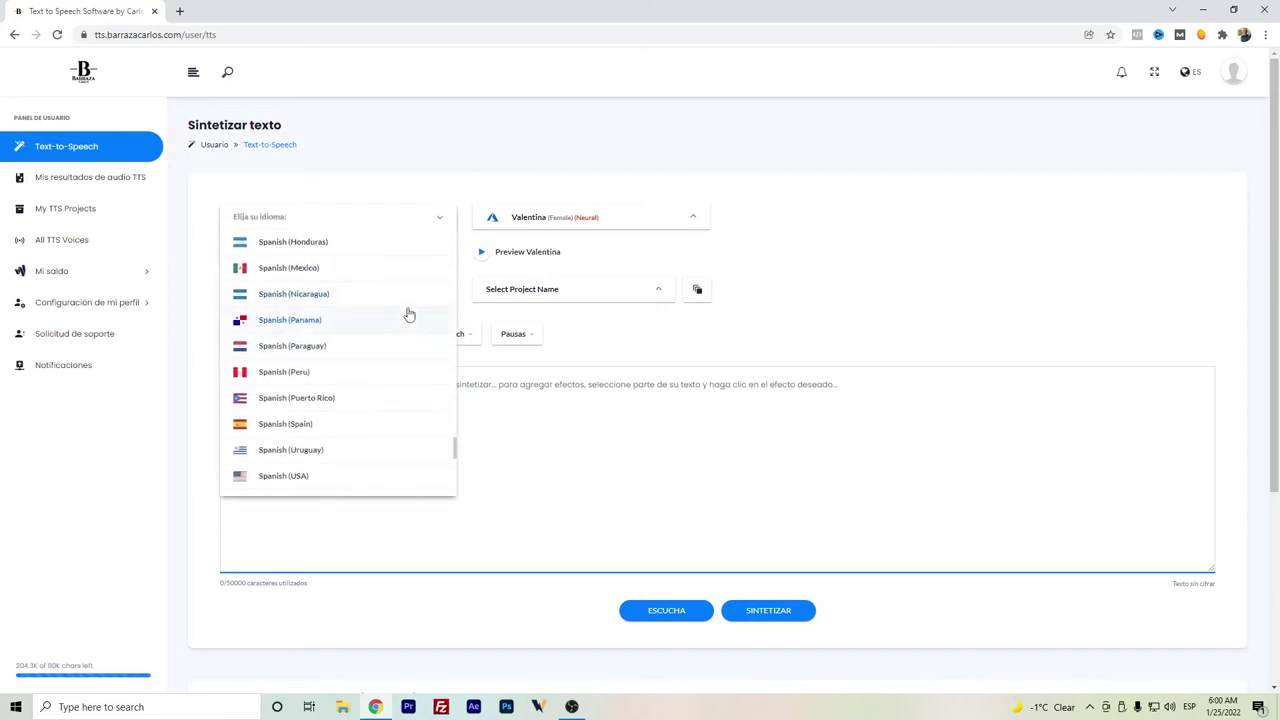
{"action": "scroll", "coordinate": [402, 324], "scroll_direction": "up", "scroll_amount": 1}
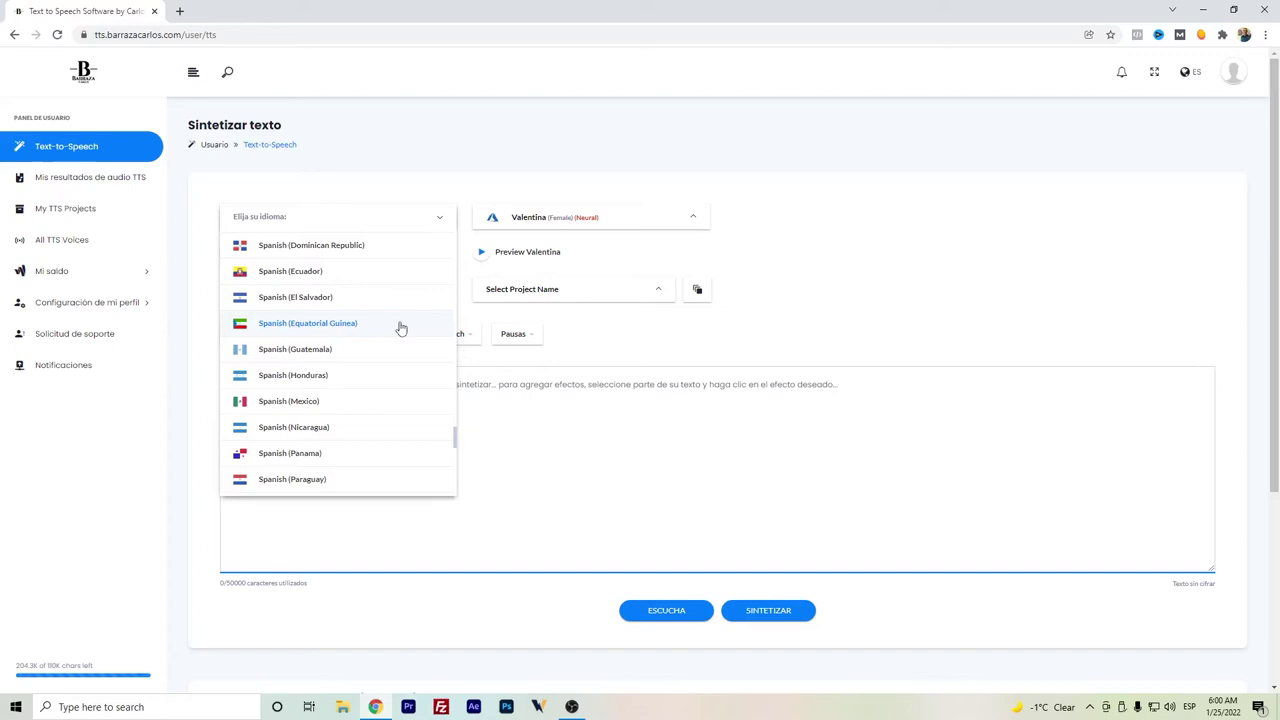
{"action": "scroll", "coordinate": [400, 320], "scroll_direction": "up", "scroll_amount": 6}
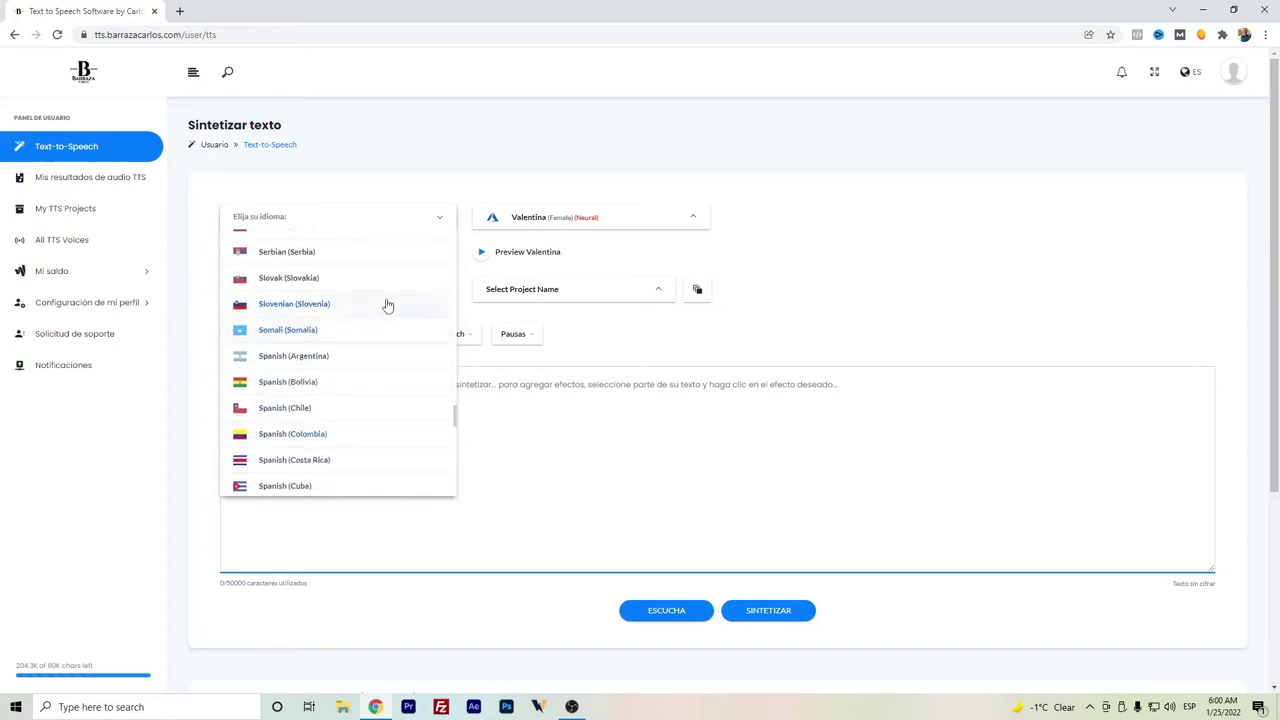
{"action": "left_click", "coordinate": [361, 357]}
{"action": "left_click", "coordinate": [499, 231]}
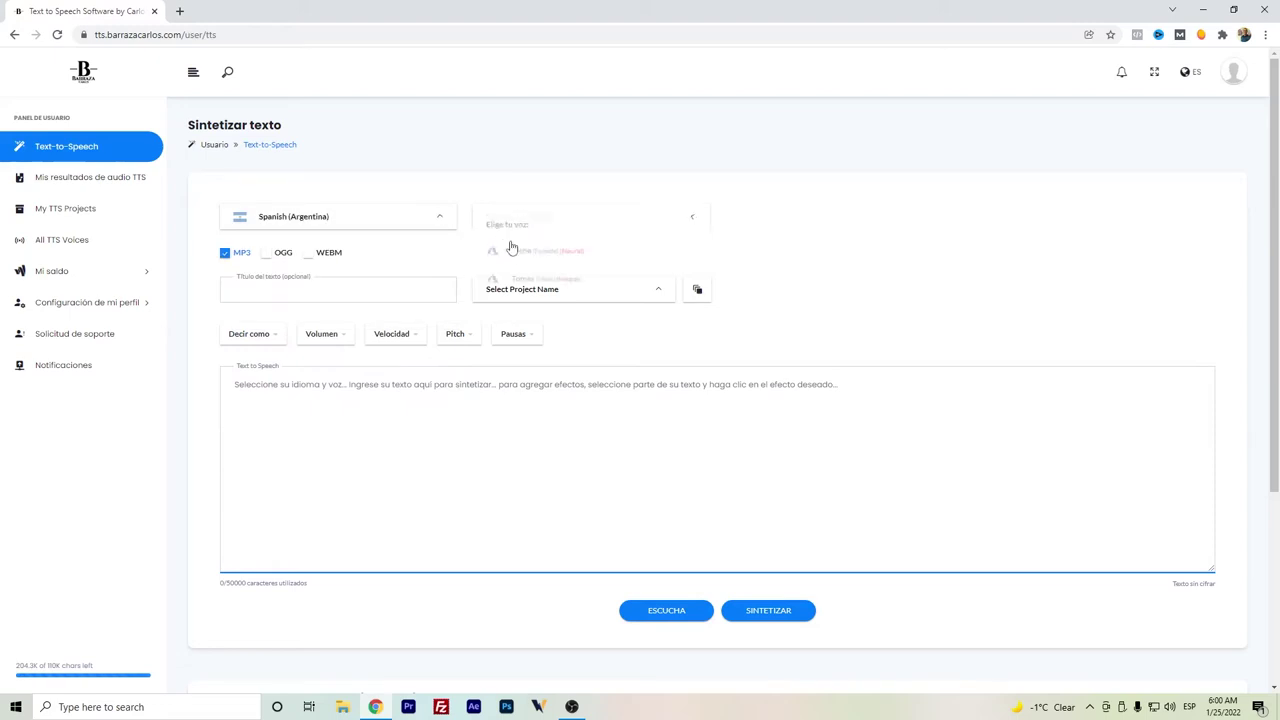
{"action": "left_click", "coordinate": [509, 272]}
{"action": "left_click", "coordinate": [483, 254]}
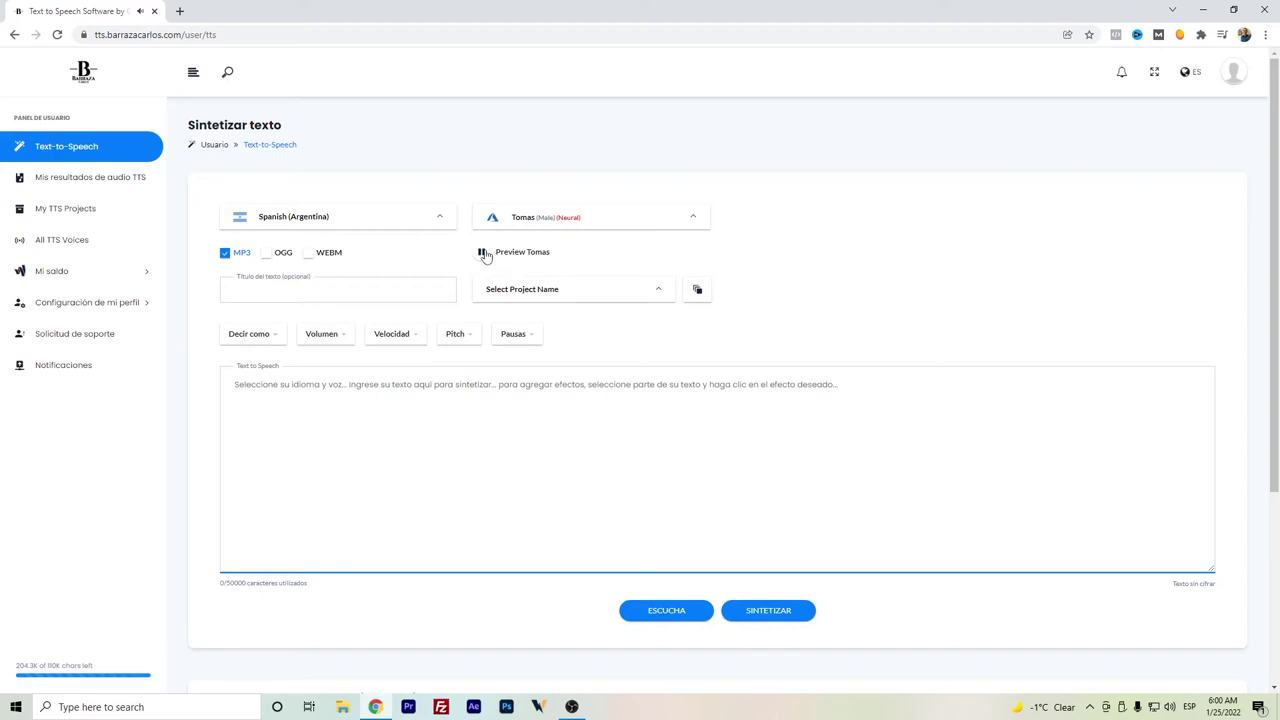
{"action": "left_click", "coordinate": [484, 256]}
Step: Select the female neural voice Elena for Spanish (Argentina) and listen to its preview
{"action": "left_click", "coordinate": [501, 226]}
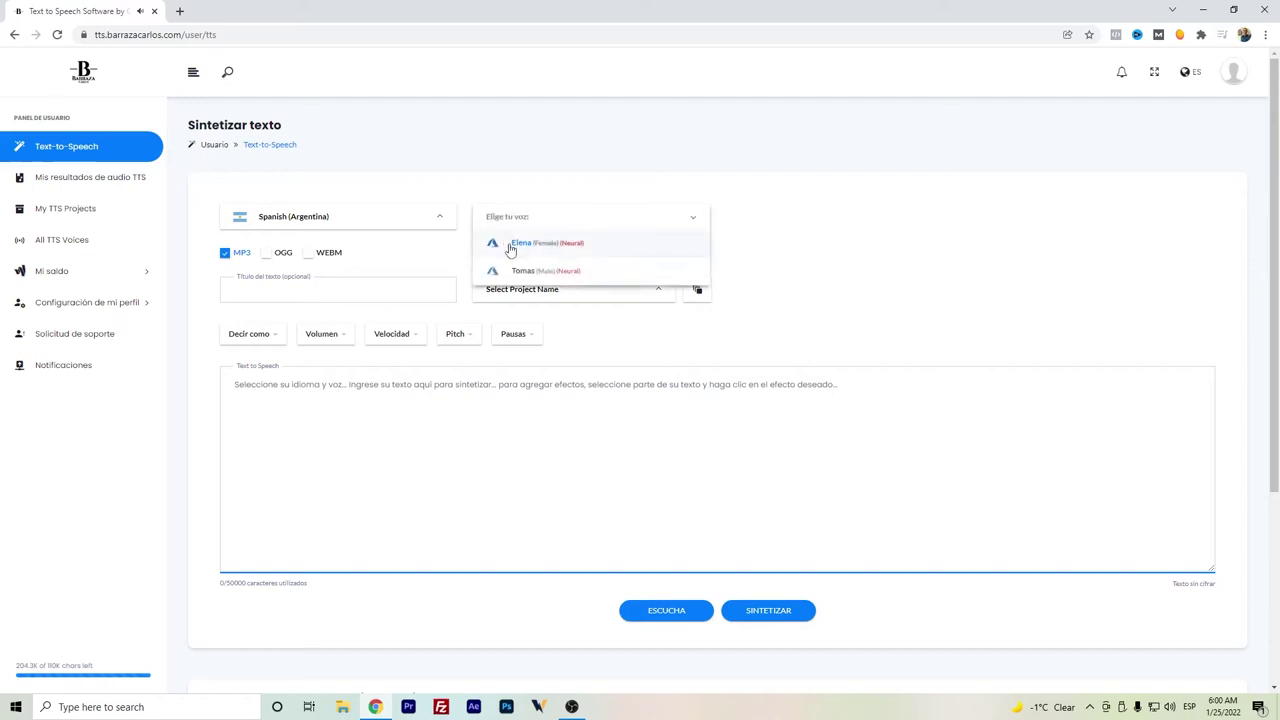
{"action": "left_click", "coordinate": [509, 245]}
{"action": "left_click", "coordinate": [481, 252]}
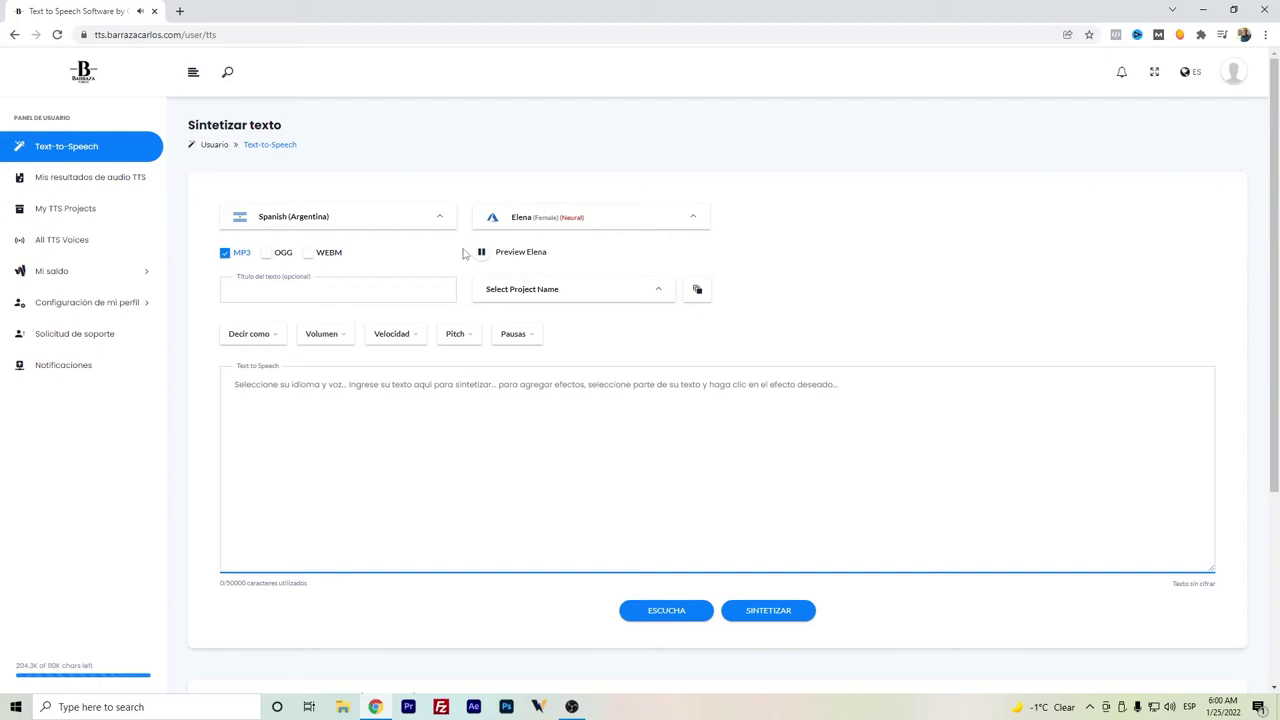
{"action": "left_click", "coordinate": [482, 256]}
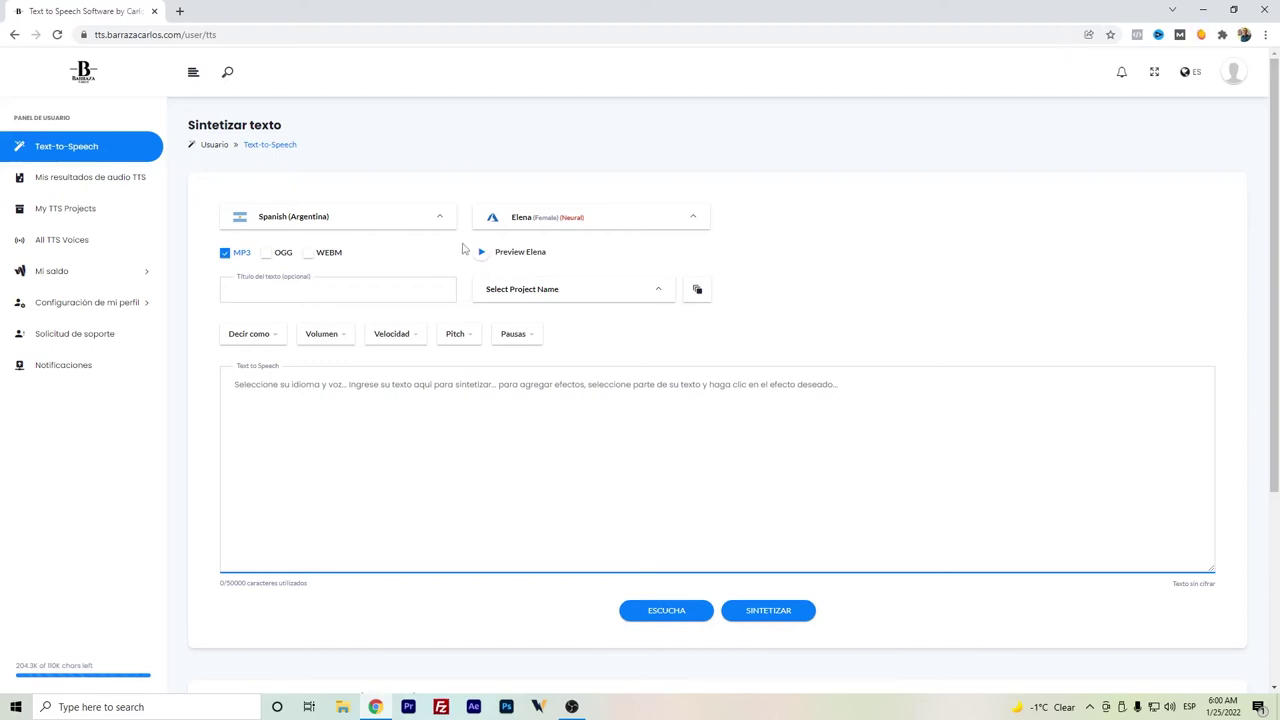
Step: Set the speech language to Spanish (Honduras)
{"action": "left_click", "coordinate": [433, 219]}
{"action": "scroll", "coordinate": [406, 286], "scroll_direction": "down", "scroll_amount": 3}
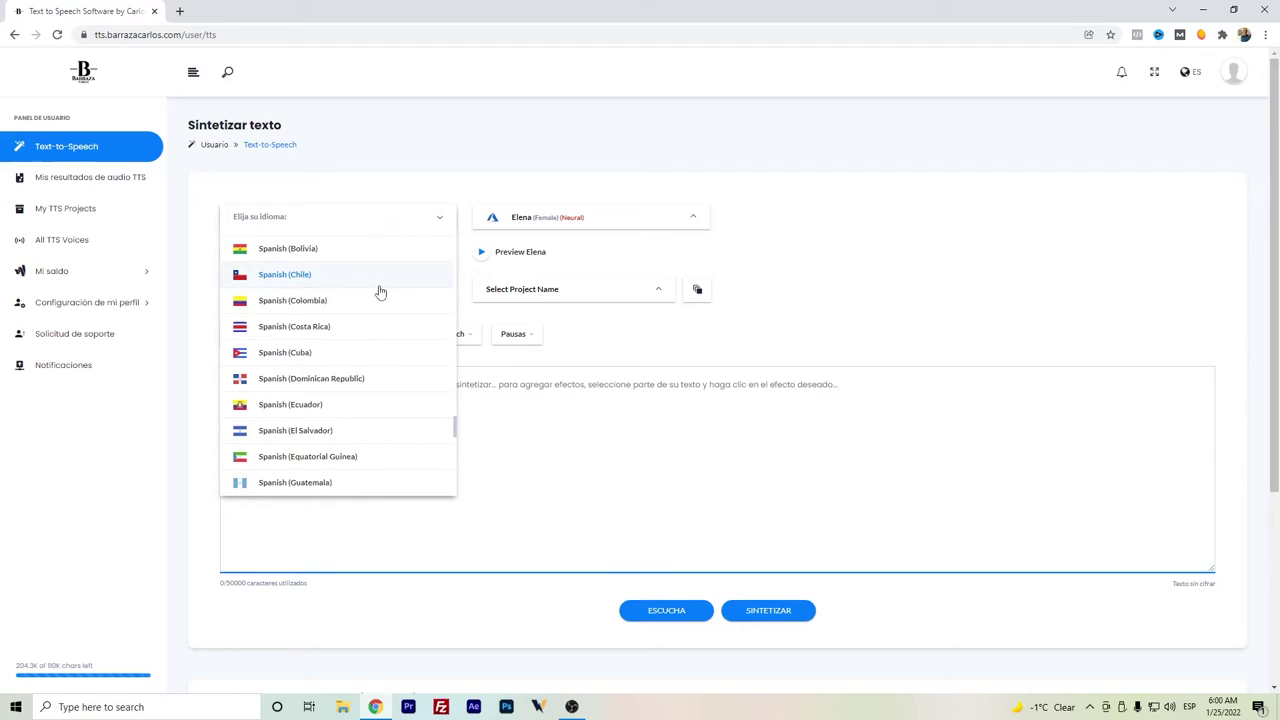
{"action": "scroll", "coordinate": [380, 292], "scroll_direction": "down", "scroll_amount": 4}
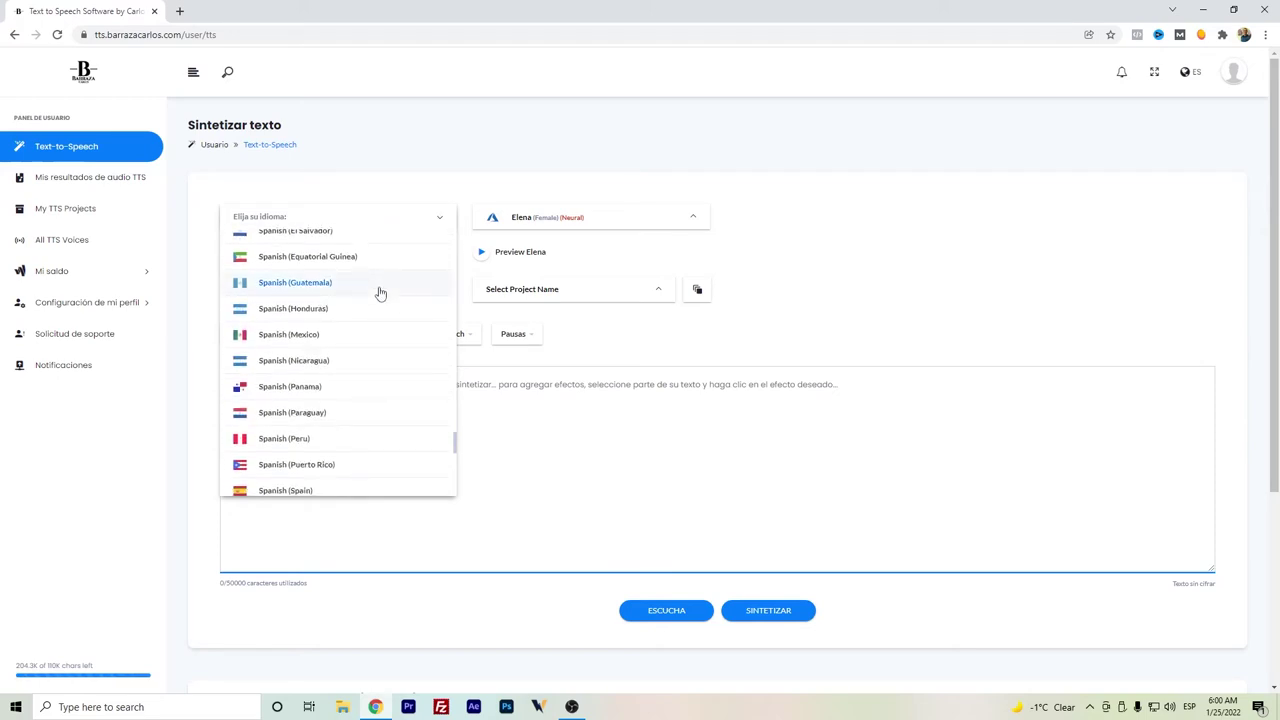
{"action": "scroll", "coordinate": [371, 294], "scroll_direction": "up", "scroll_amount": 1}
{"action": "scroll", "coordinate": [366, 297], "scroll_direction": "down", "scroll_amount": 1}
{"action": "left_click", "coordinate": [349, 315]}
Step: Select the male neural voice Carlos for Spanish (Honduras) and listen to its preview
{"action": "left_click", "coordinate": [534, 224]}
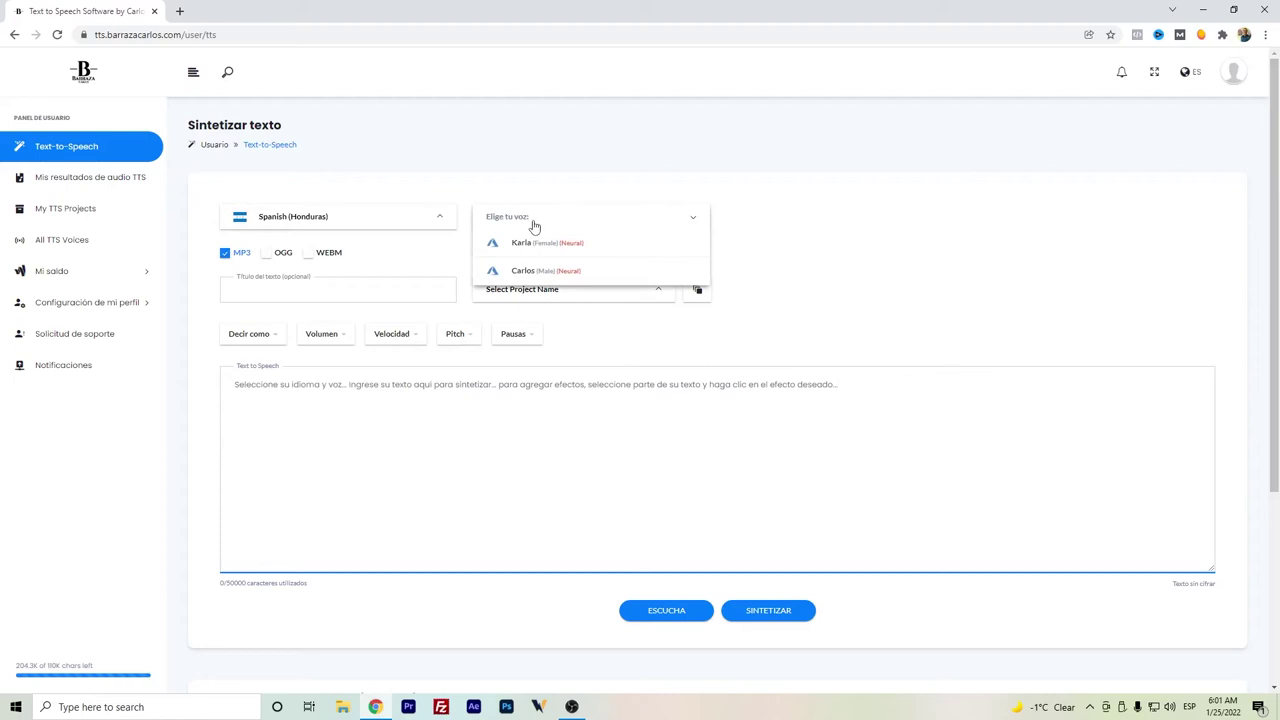
{"action": "left_click", "coordinate": [508, 270]}
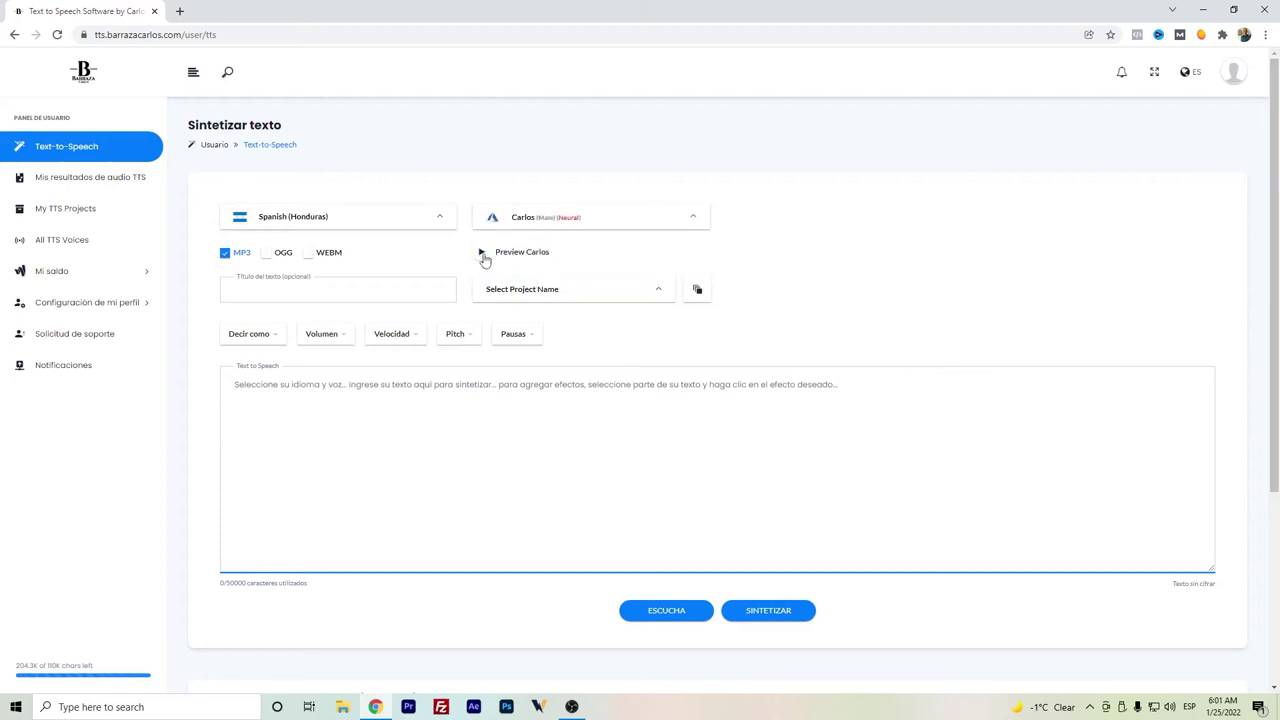
{"action": "left_click", "coordinate": [482, 254]}
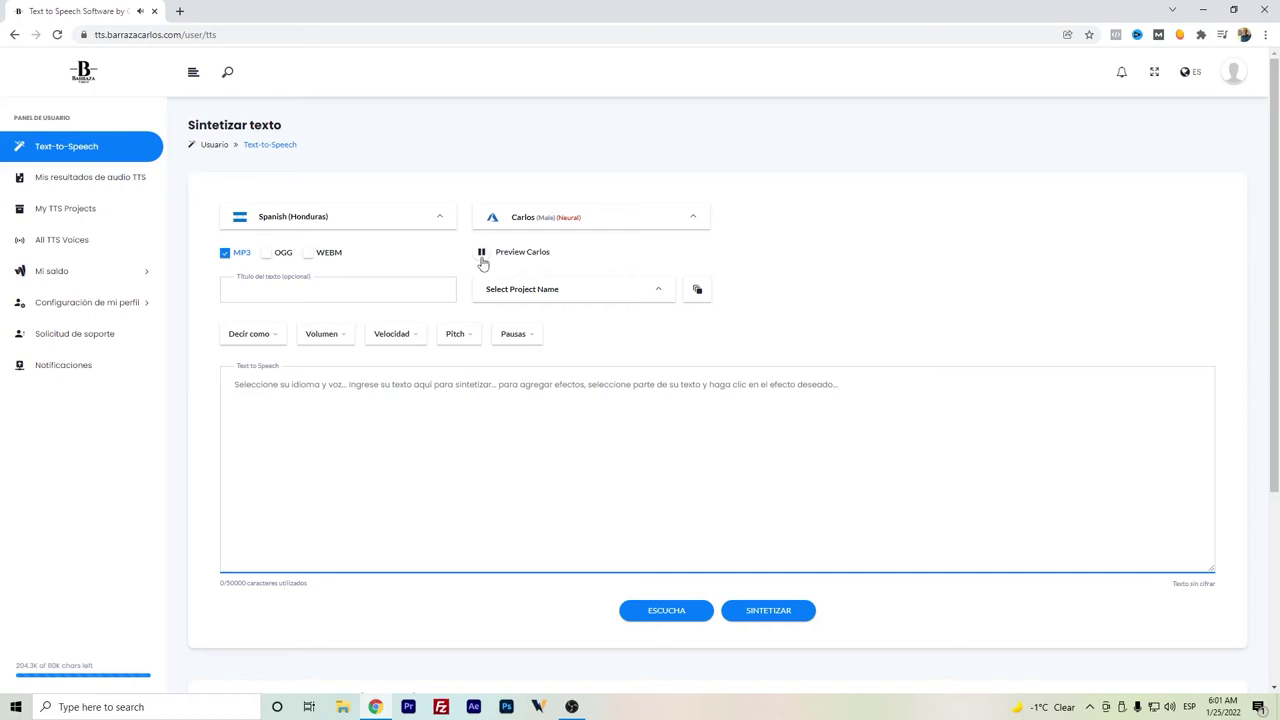
{"action": "left_click", "coordinate": [482, 260]}
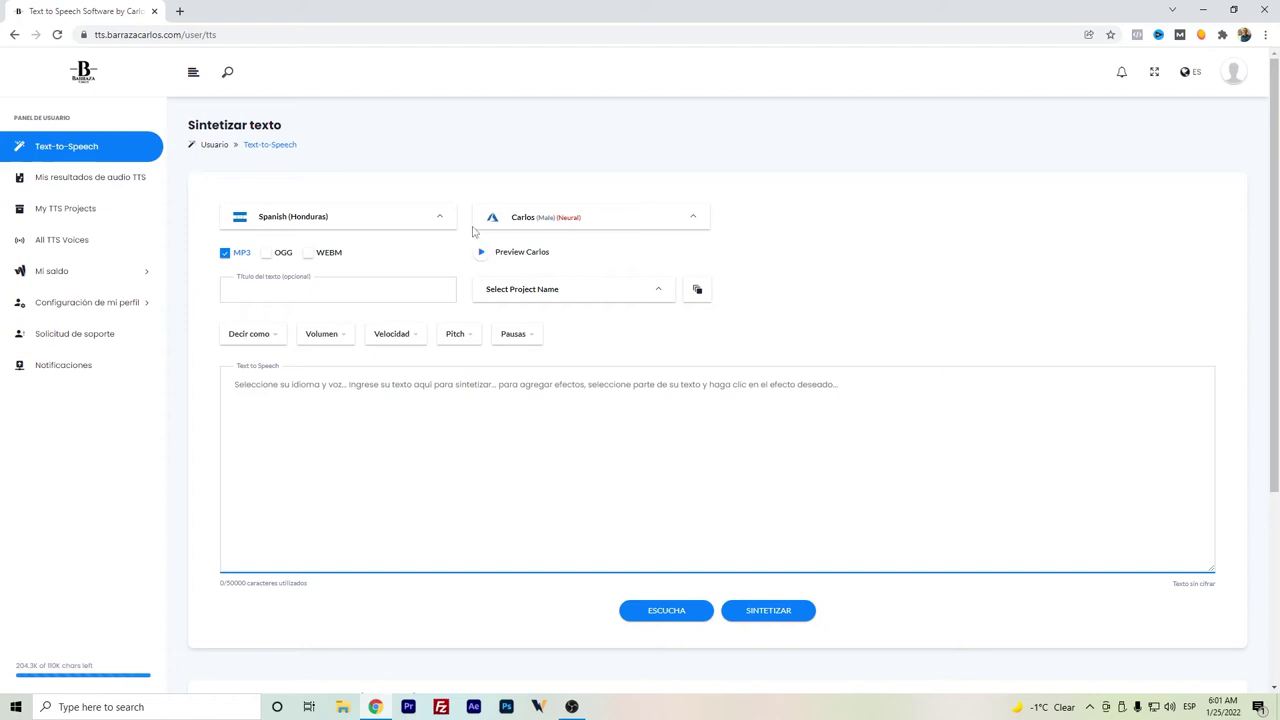
Step: Set the speech language to Spanish (Peru) and listen to the preview of the male neural voice Alex
{"action": "left_click", "coordinate": [334, 220]}
{"action": "scroll", "coordinate": [342, 270], "scroll_direction": "down", "scroll_amount": 1}
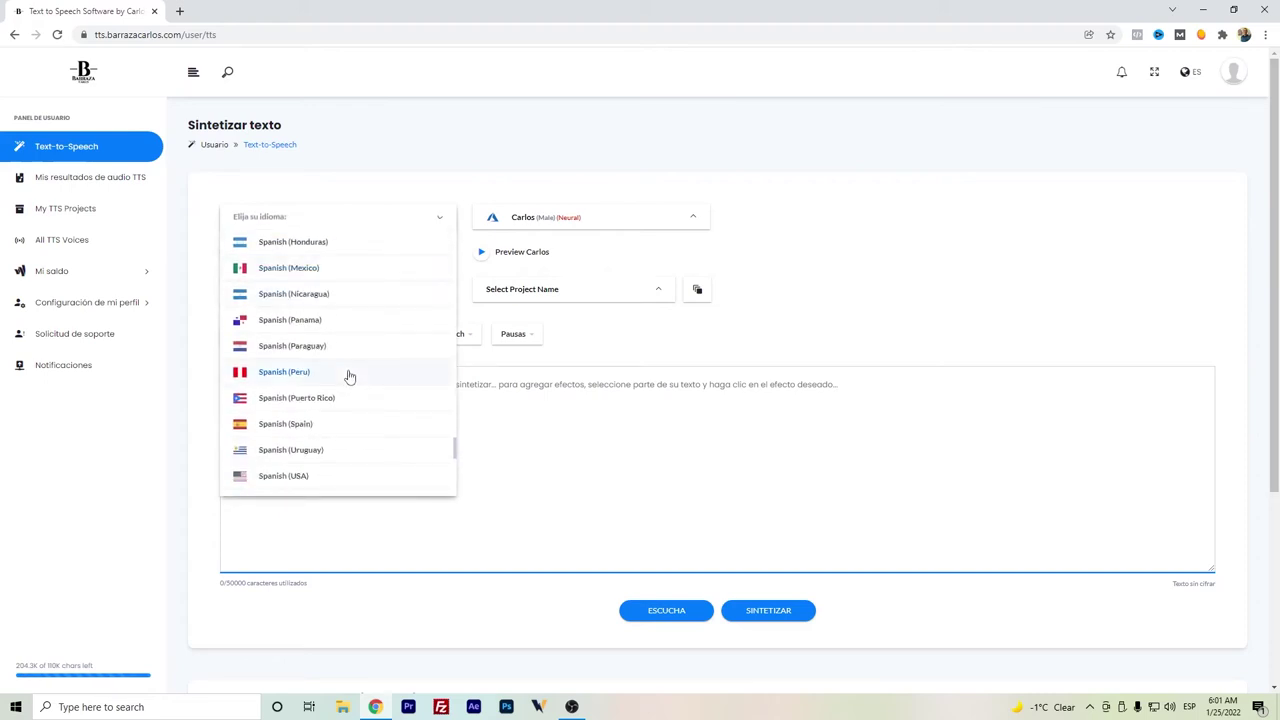
{"action": "left_click", "coordinate": [349, 371]}
{"action": "left_click", "coordinate": [483, 226]}
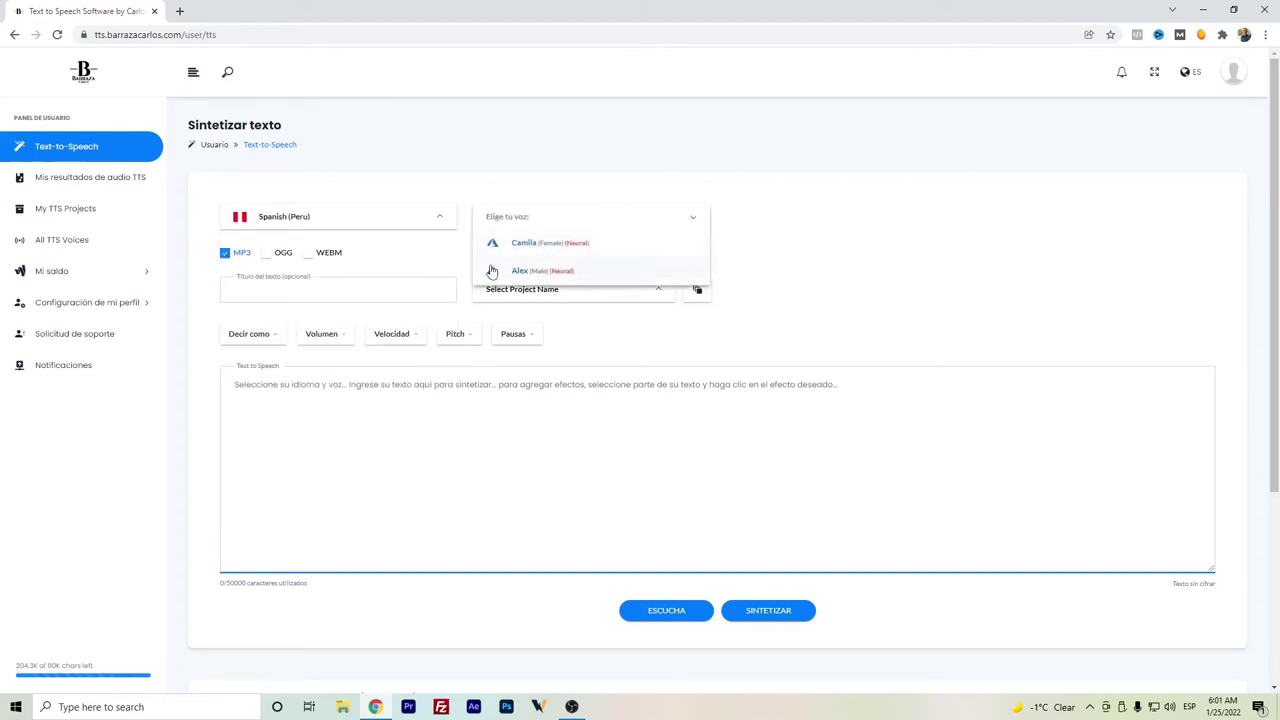
{"action": "left_click", "coordinate": [491, 270]}
{"action": "left_click", "coordinate": [484, 256]}
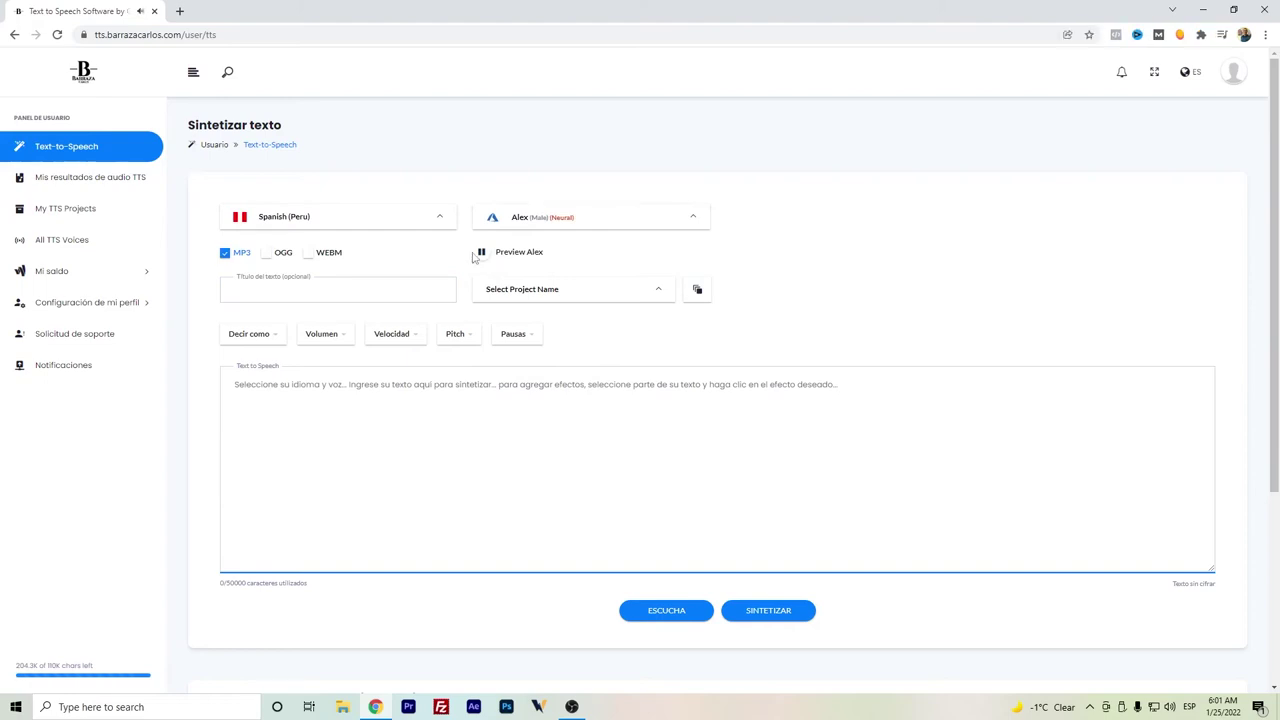
{"action": "left_click", "coordinate": [481, 256]}
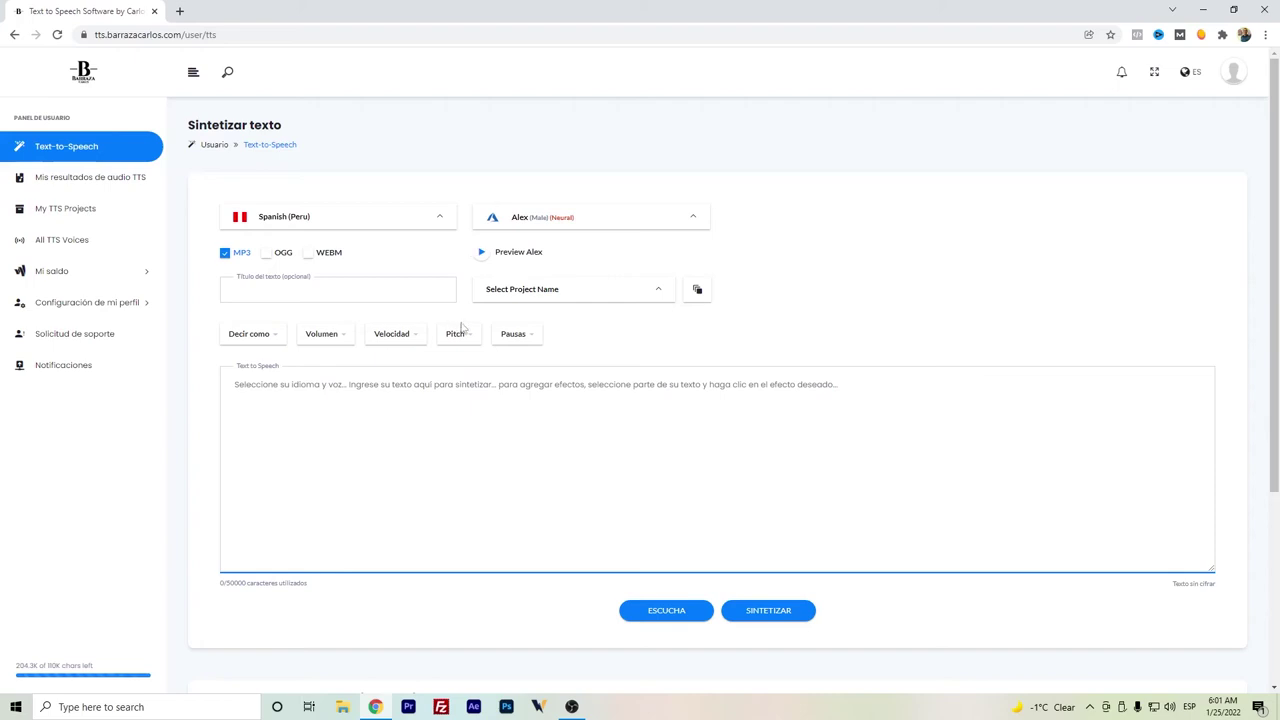
Step: Check which projects the synthesized text can be assigned to, leaving the project unselected
{"action": "left_click", "coordinate": [443, 281]}
{"action": "left_click", "coordinate": [468, 301]}
{"action": "left_click", "coordinate": [522, 303]}
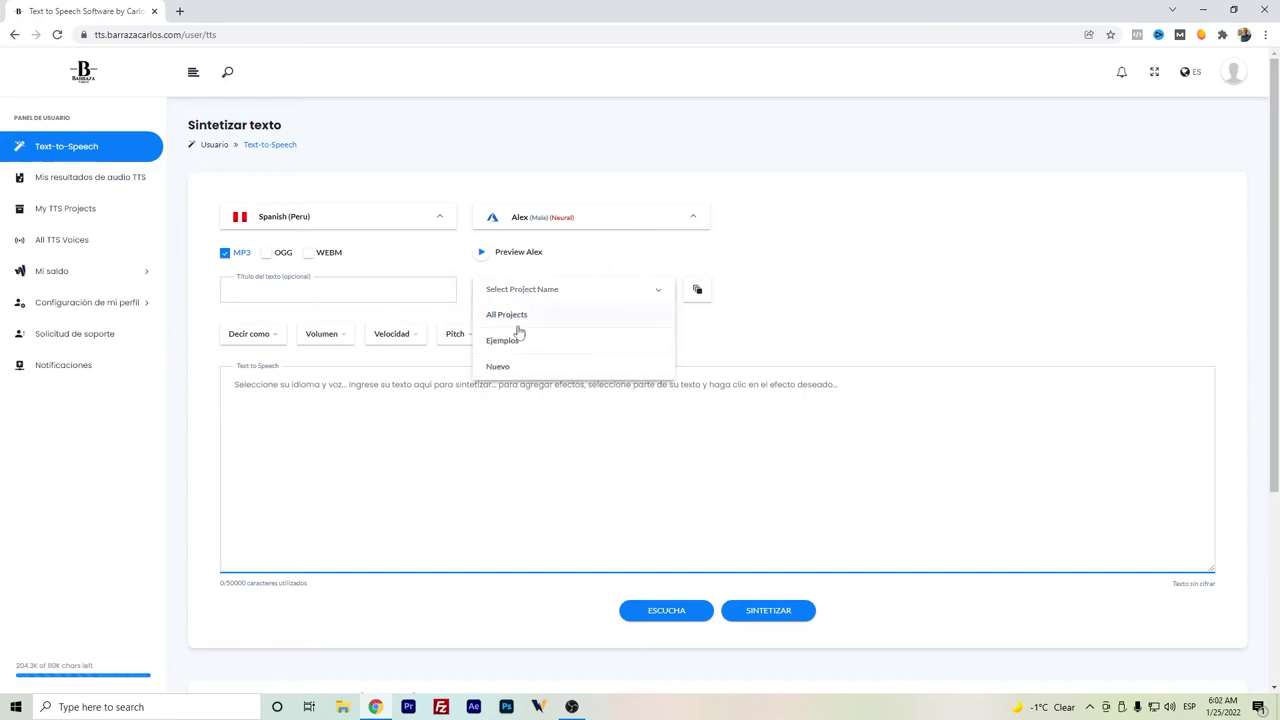
{"action": "left_click", "coordinate": [715, 345]}
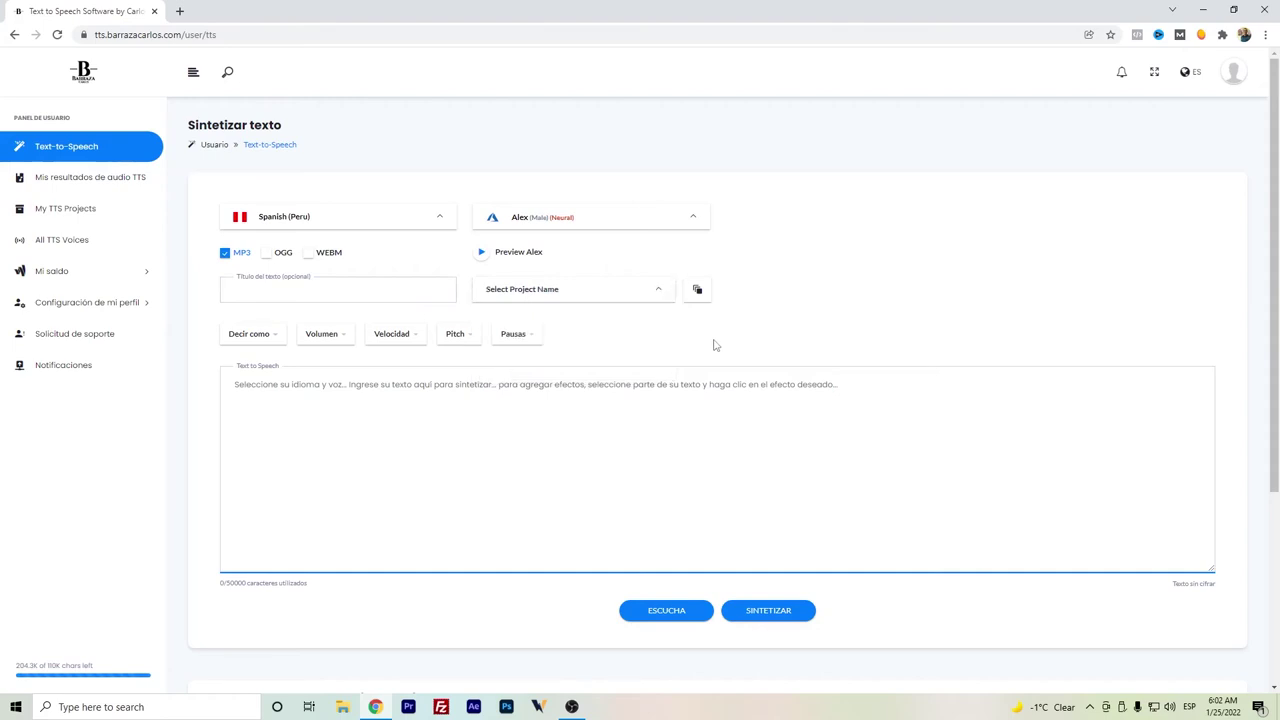
Step: Open the TTS projects page and show the audio results stored in the project Nuevo
{"action": "left_click", "coordinate": [144, 221]}
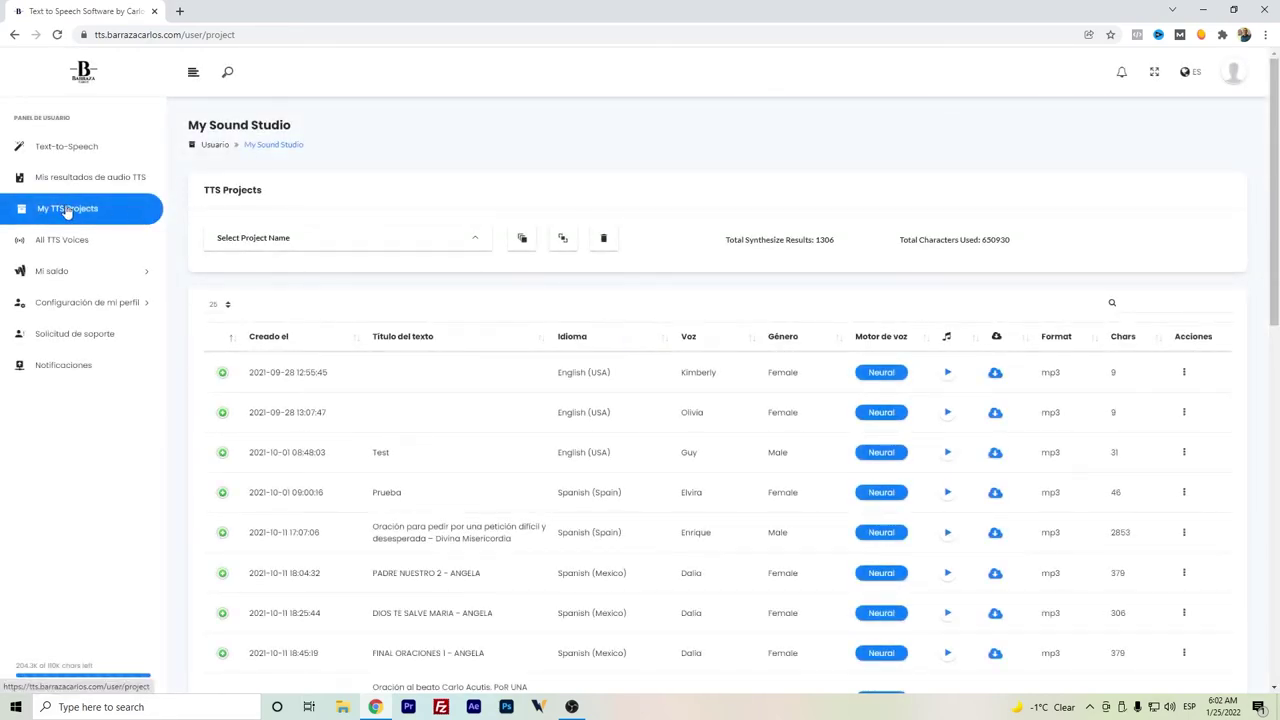
{"action": "left_click", "coordinate": [393, 252]}
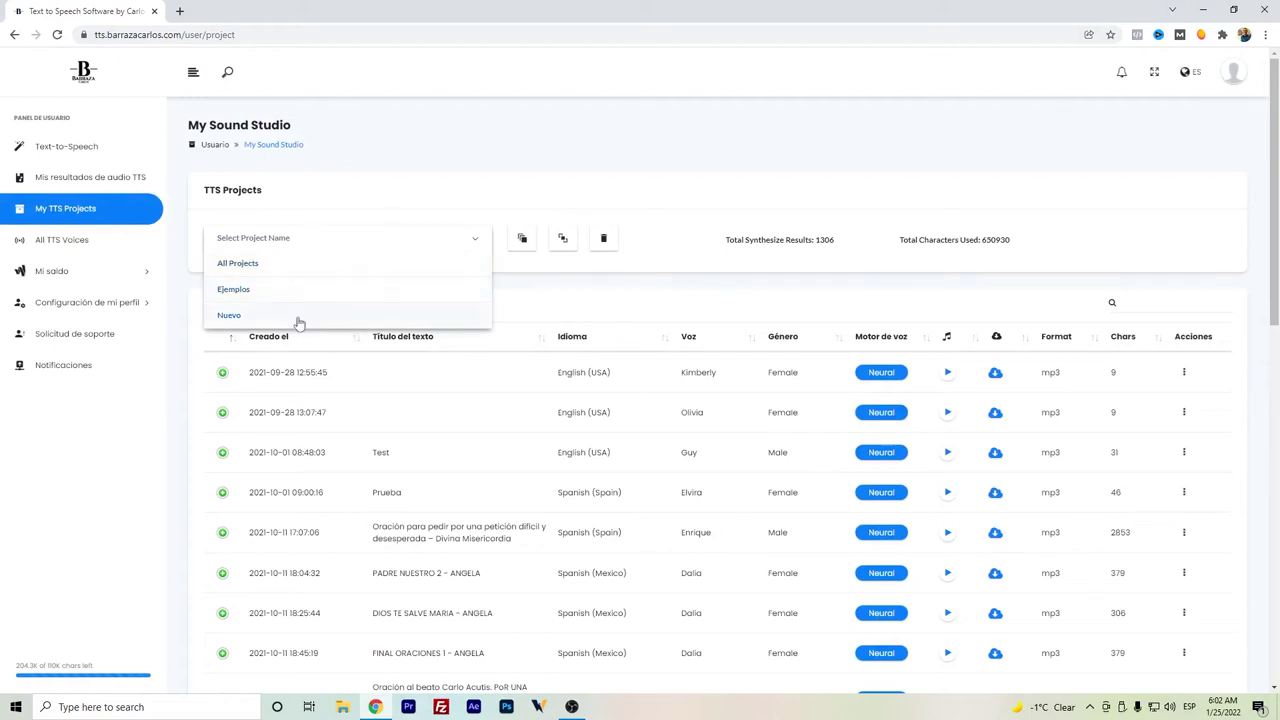
{"action": "left_click", "coordinate": [229, 315]}
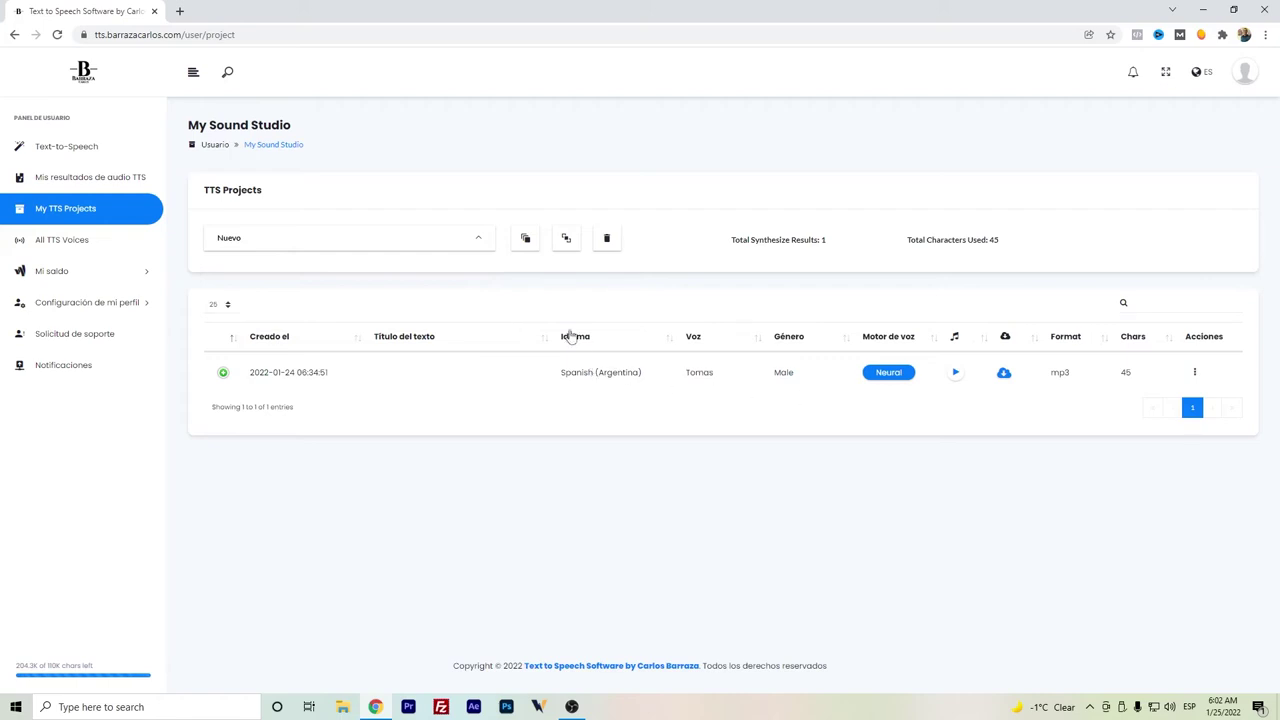
Step: Create a new TTS project named Video
{"action": "left_click", "coordinate": [537, 247]}
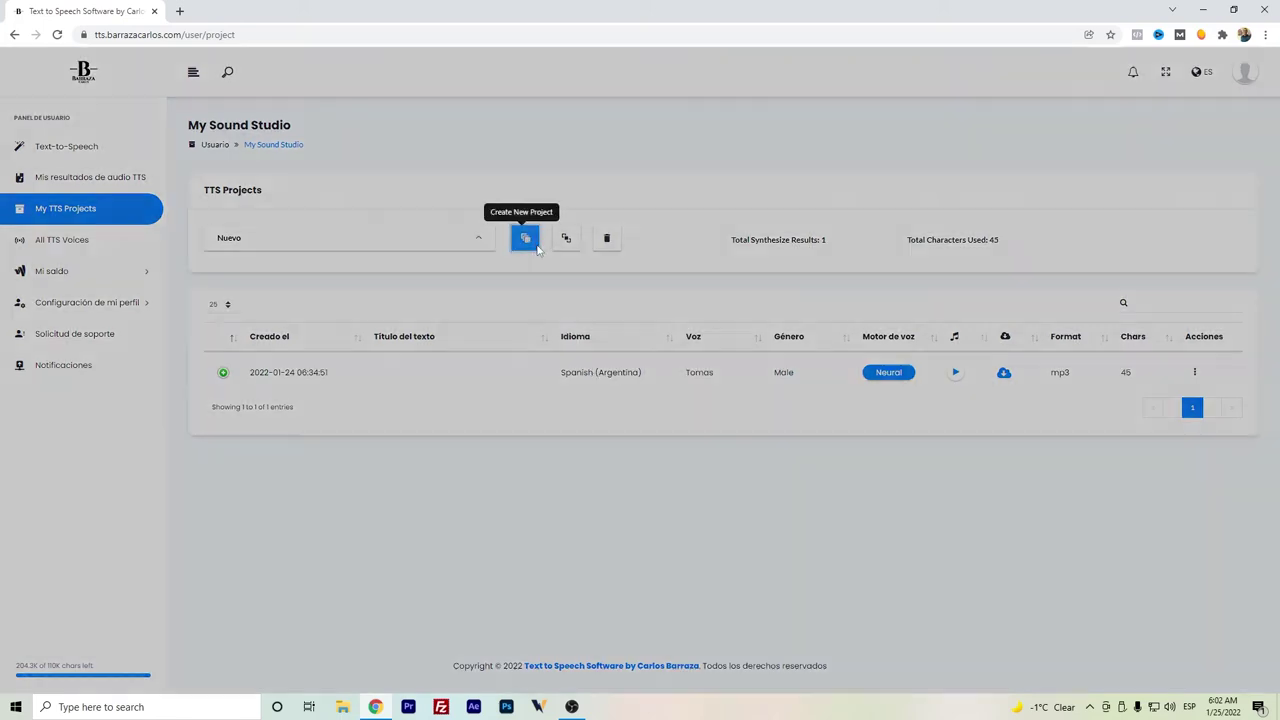
{"action": "left_click", "coordinate": [647, 367]}
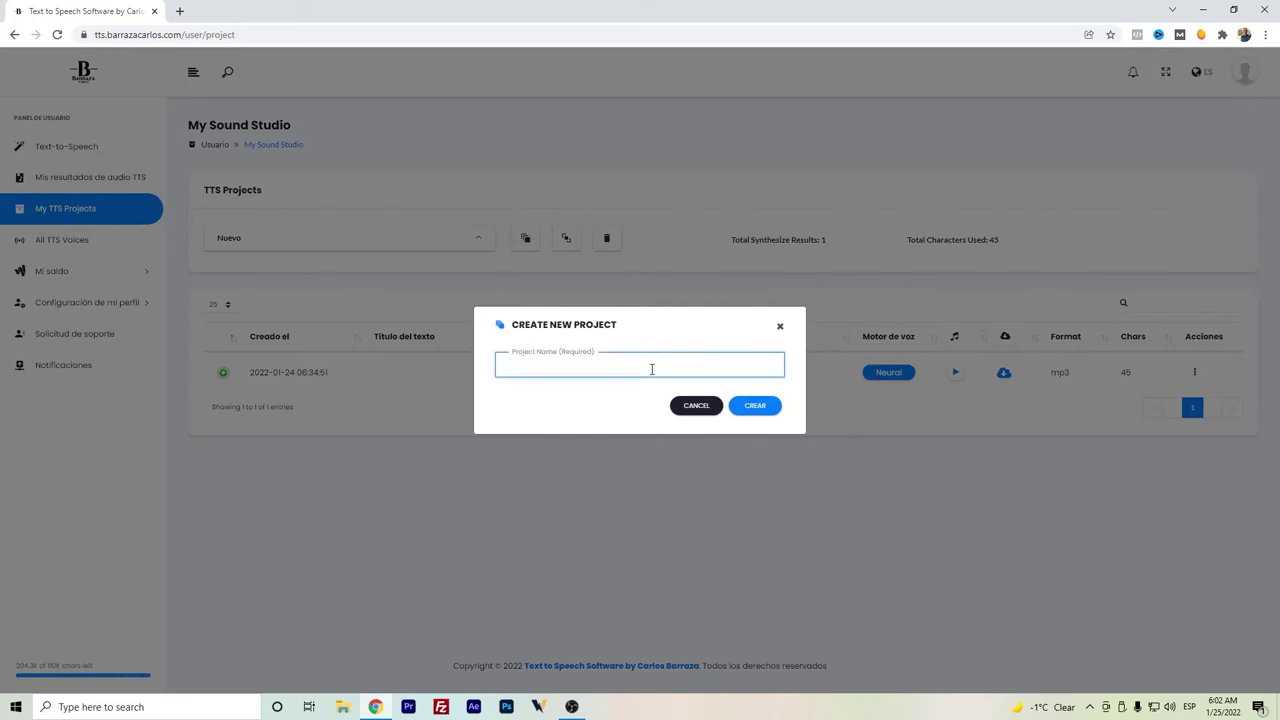
{"action": "type", "text": "Videwo"}
{"action": "left_click", "coordinate": [753, 408]}
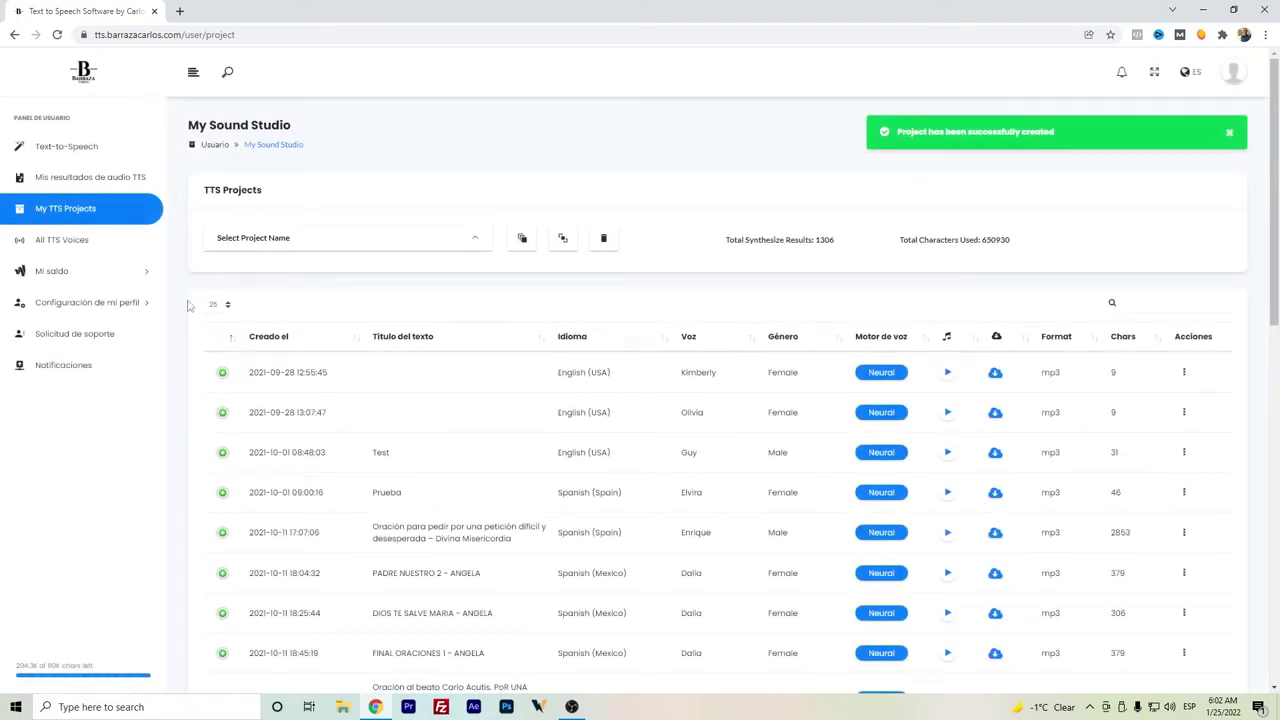
Step: Return to the Text-to-Speech page and choose Spanish (Mexico) with the male neural voice Jorge
{"action": "left_click", "coordinate": [97, 156]}
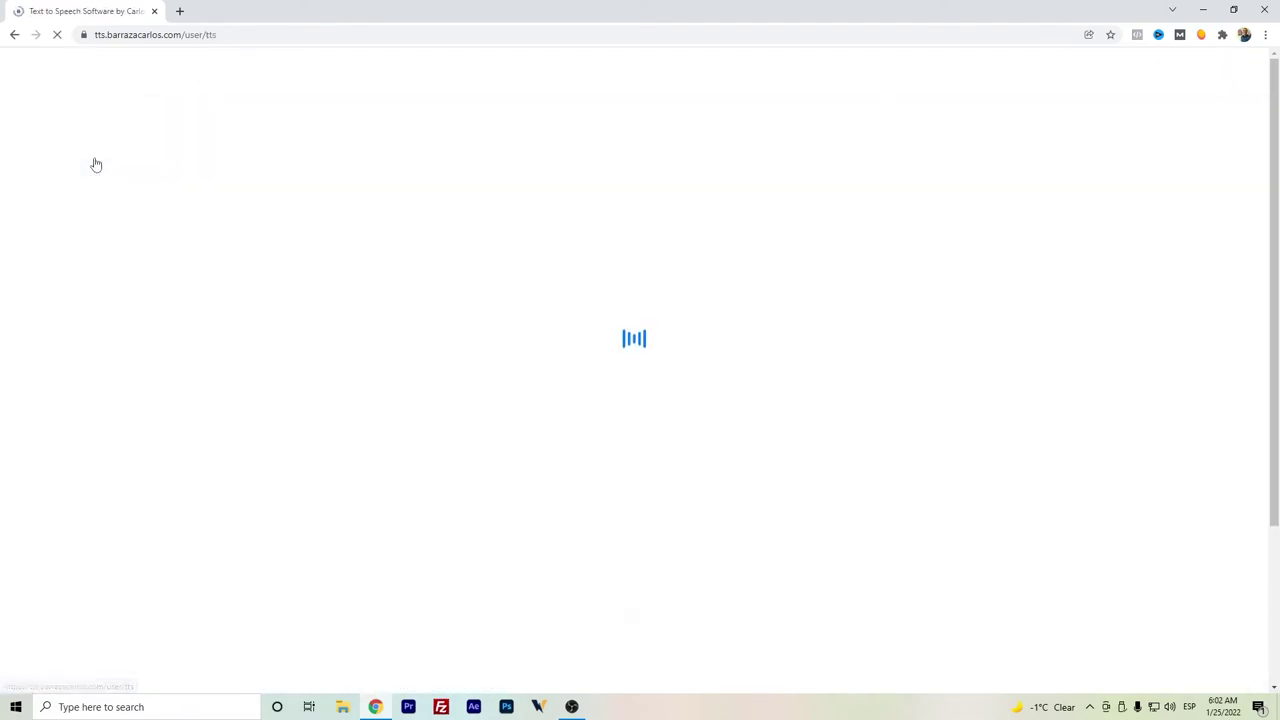
{"action": "left_click", "coordinate": [326, 217]}
{"action": "scroll", "coordinate": [355, 330], "scroll_direction": "down", "scroll_amount": 10}
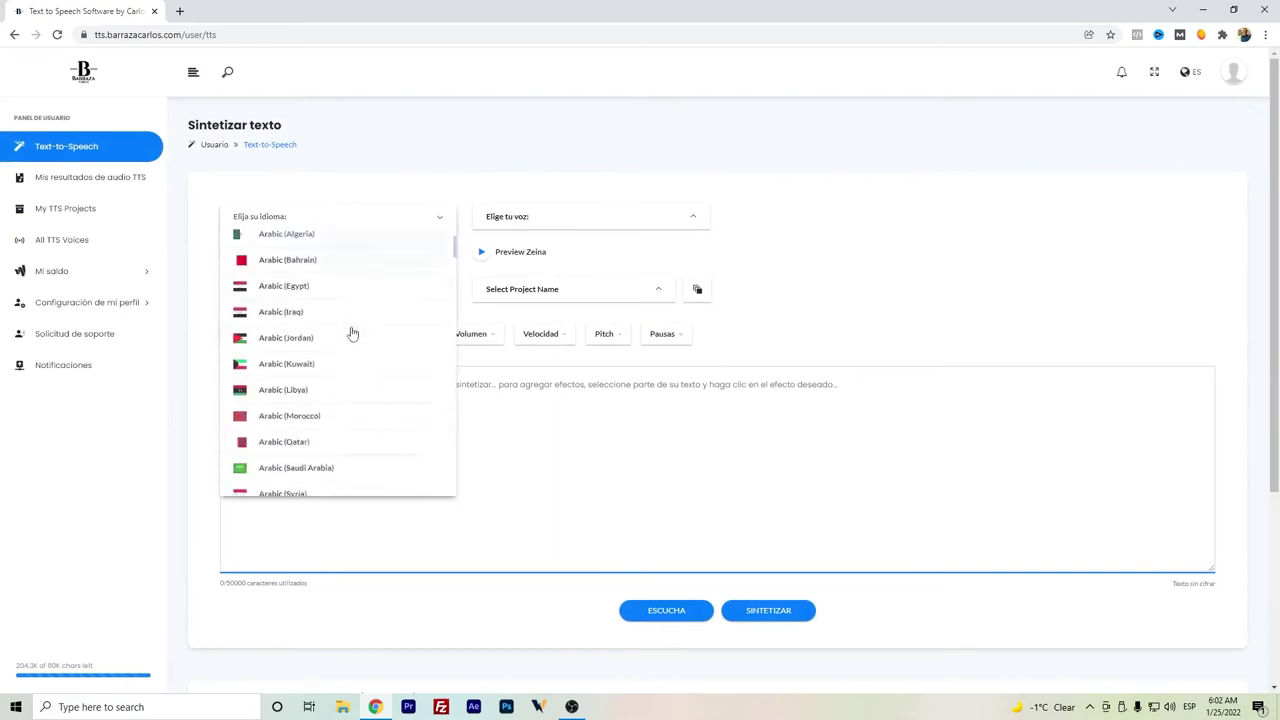
{"action": "scroll", "coordinate": [360, 328], "scroll_direction": "down", "scroll_amount": 15}
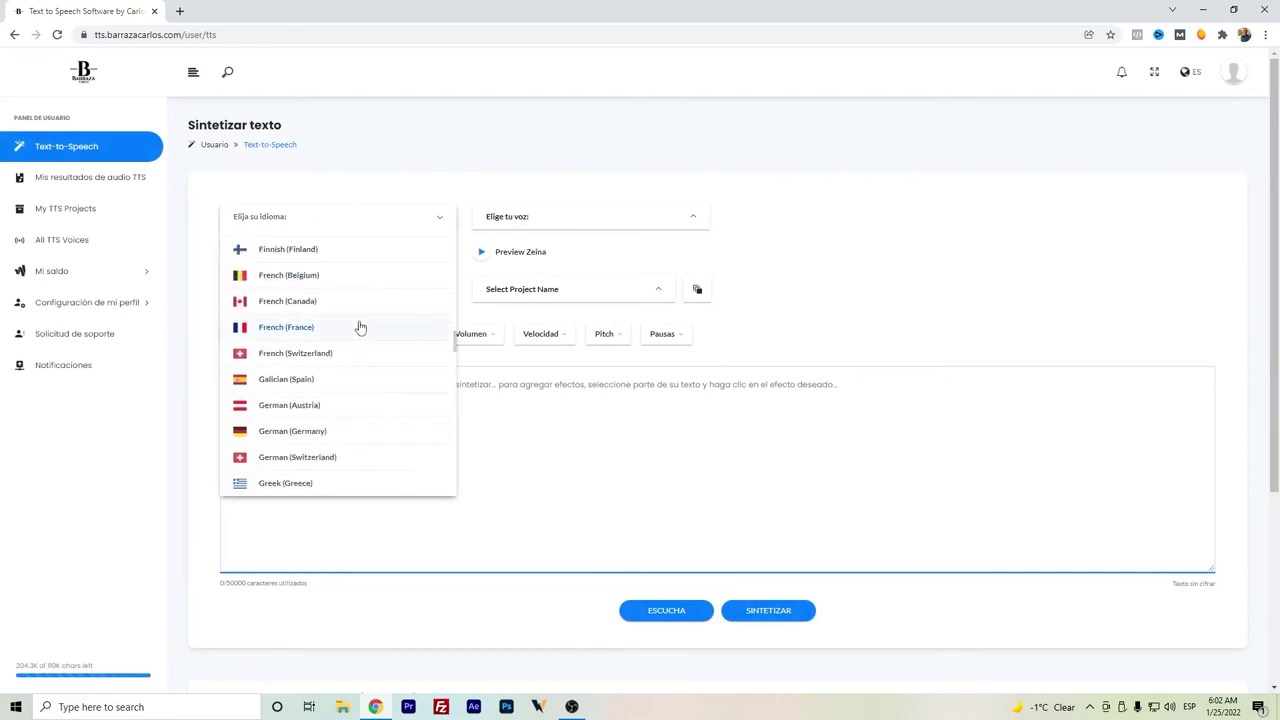
{"action": "scroll", "coordinate": [363, 326], "scroll_direction": "down", "scroll_amount": 3}
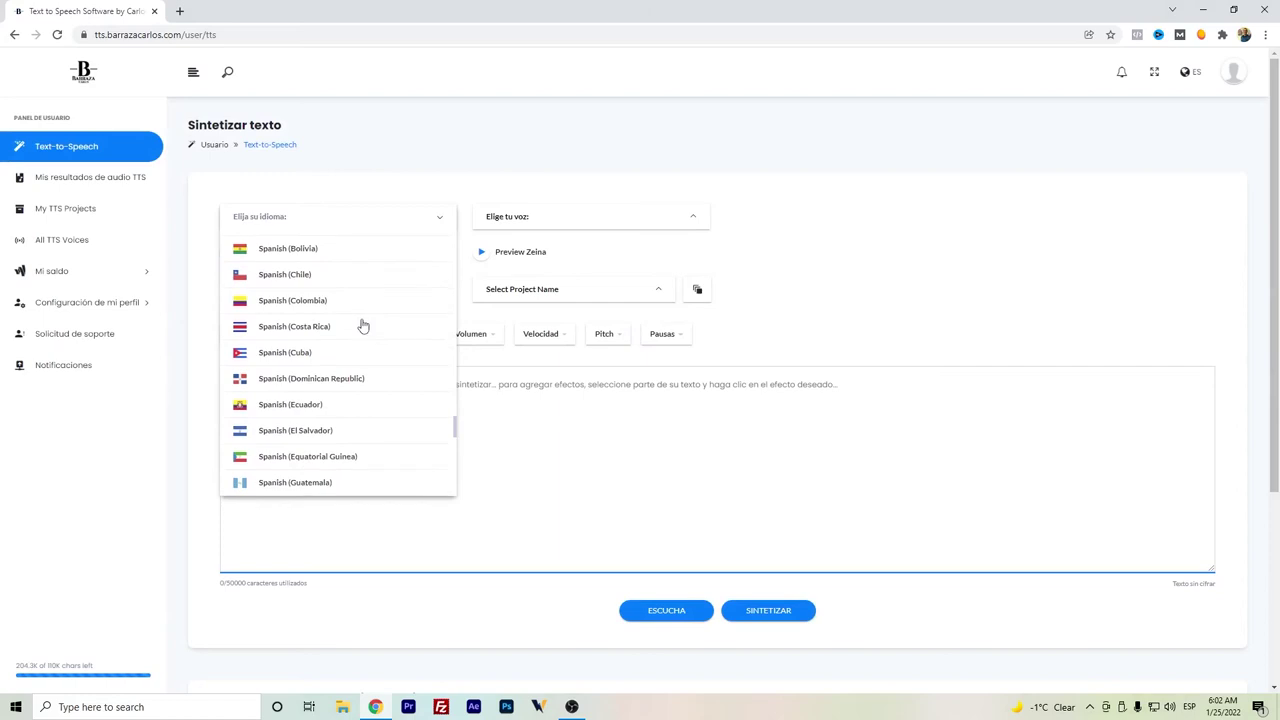
{"action": "scroll", "coordinate": [363, 326], "scroll_direction": "down", "scroll_amount": 8}
{"action": "scroll", "coordinate": [356, 369], "scroll_direction": "up", "scroll_amount": 4}
{"action": "scroll", "coordinate": [356, 369], "scroll_direction": "down", "scroll_amount": 2}
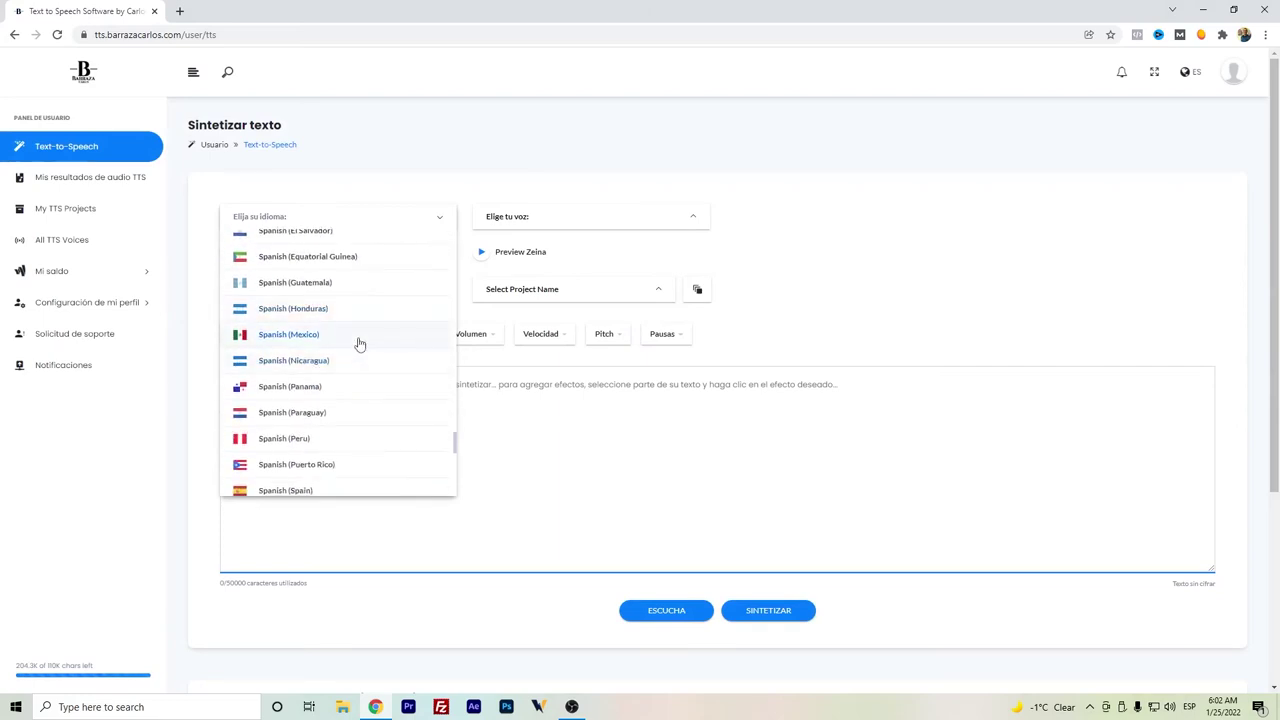
{"action": "left_click", "coordinate": [359, 344]}
{"action": "left_click", "coordinate": [529, 229]}
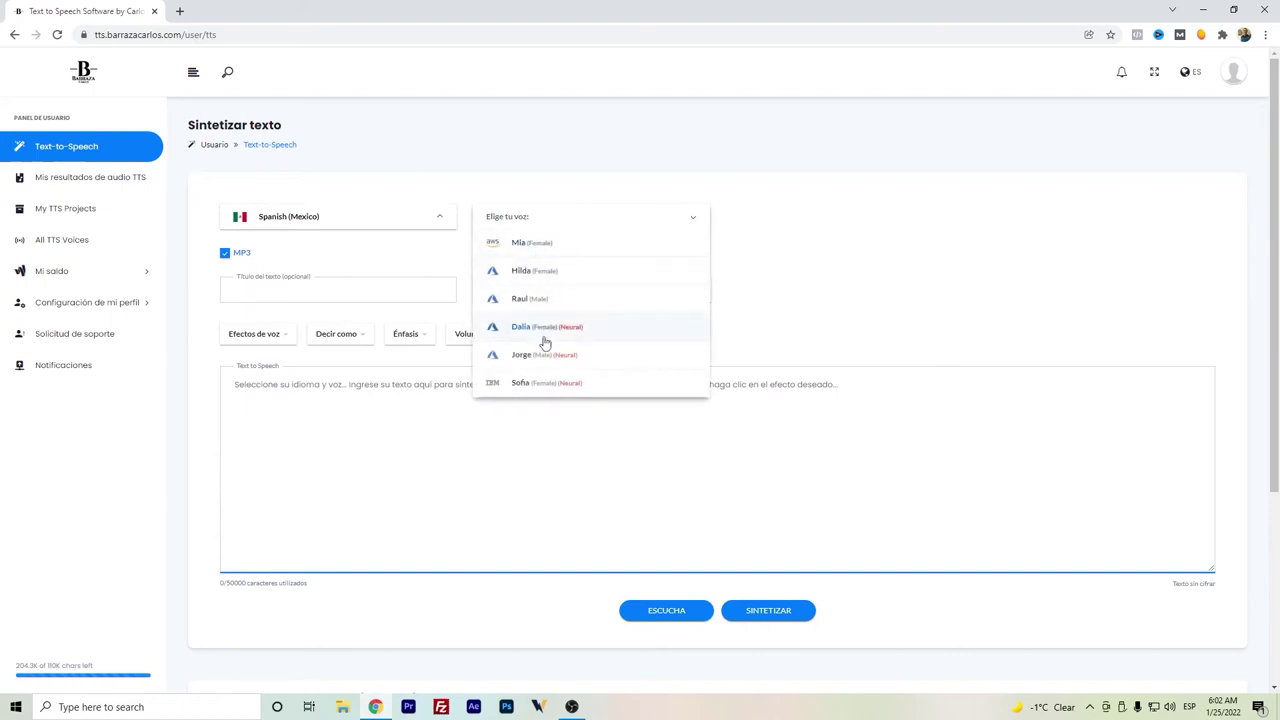
{"action": "left_click", "coordinate": [543, 353]}
Step: Enter the text "Hola, soy Jorge. Vivo en la Ciudad de México." and assign it to the project Video
{"action": "left_click", "coordinate": [509, 420]}
{"action": "type", "text": "Hola, soy Jorge. Vivo en la Ciudad de México."}
{"action": "left_click", "coordinate": [566, 295]}
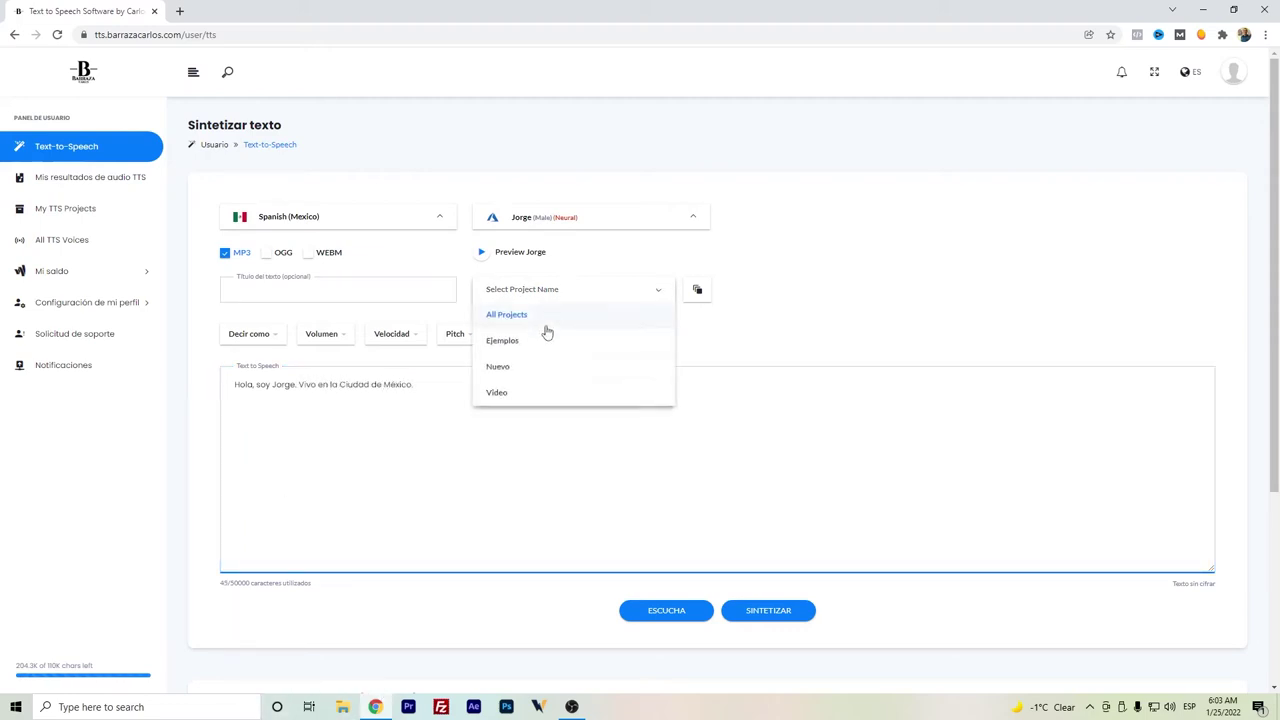
{"action": "left_click", "coordinate": [526, 391]}
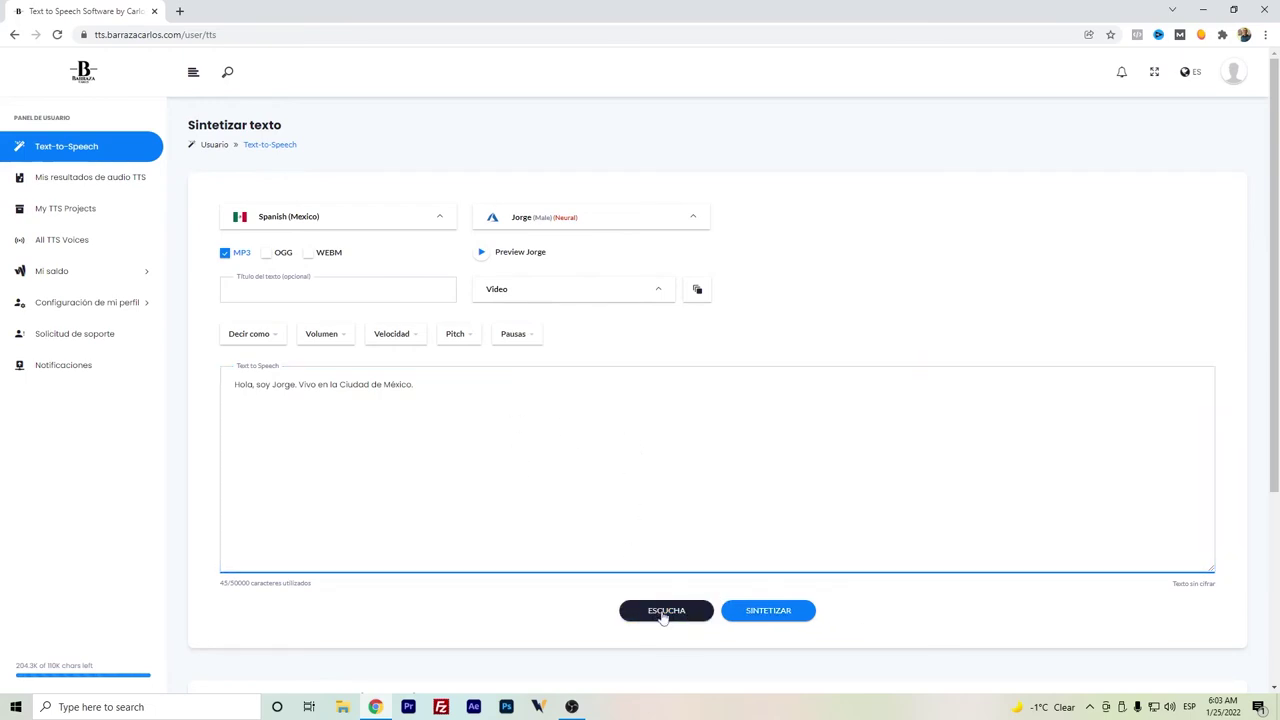
Step: Synthesize the entered text and play the resulting audio from the day's results
{"action": "left_click", "coordinate": [782, 612]}
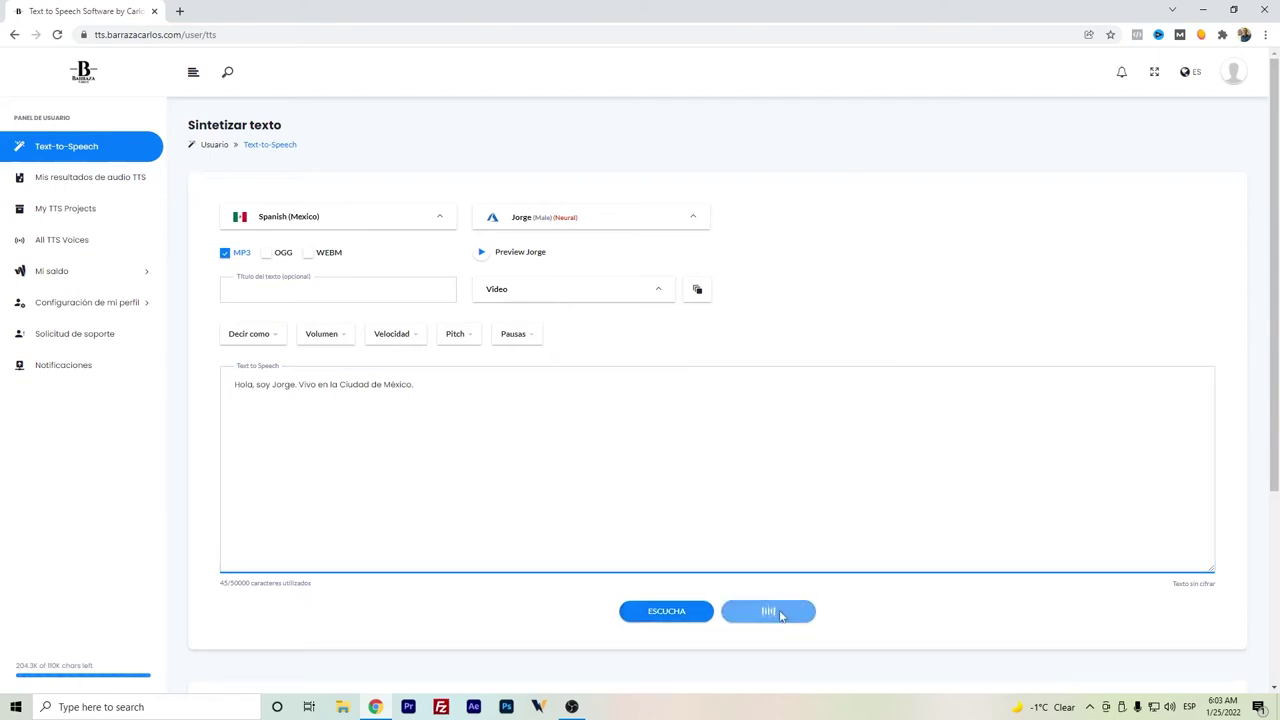
{"action": "scroll", "coordinate": [654, 474], "scroll_direction": "down", "scroll_amount": 2}
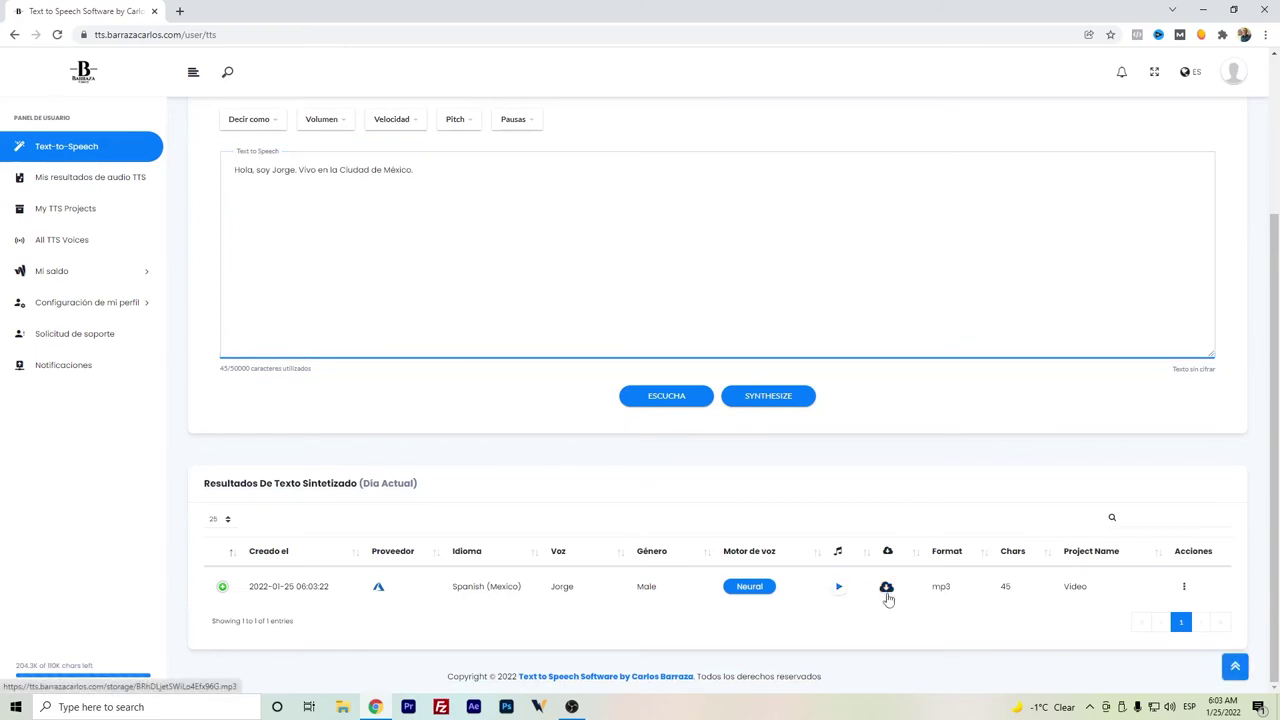
{"action": "left_click", "coordinate": [841, 593]}
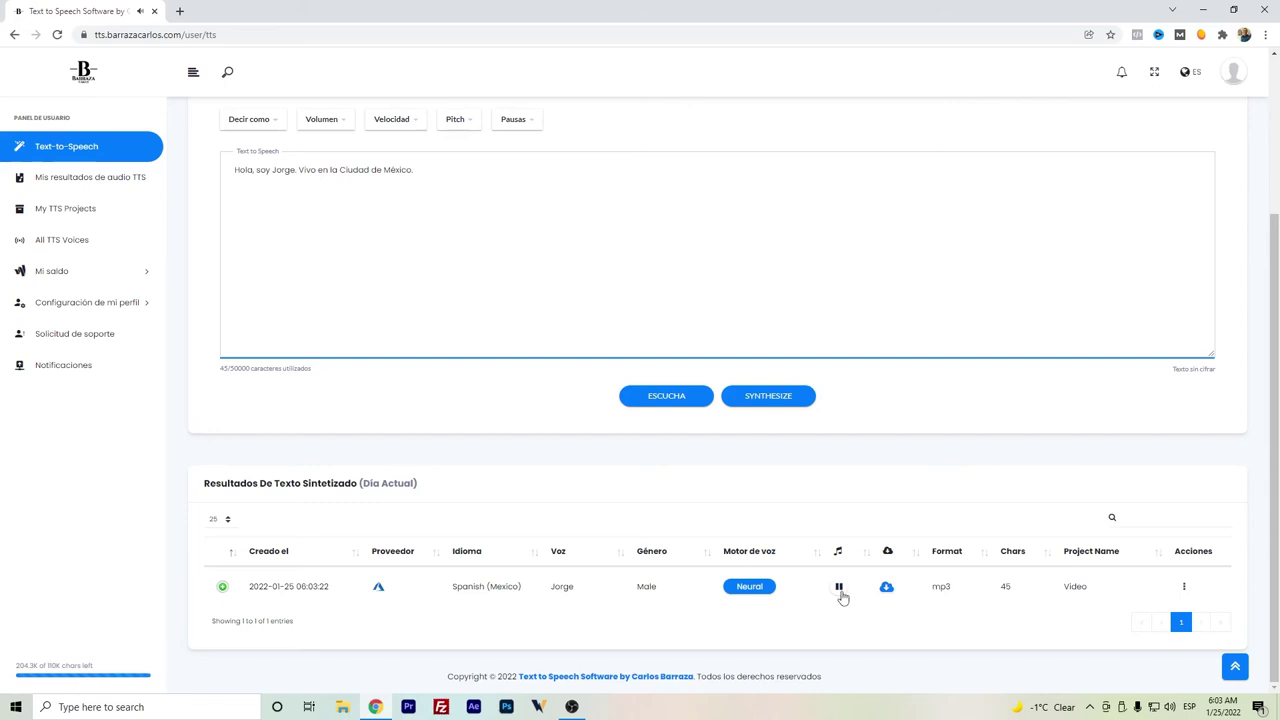
Step: Highlight the whole sample sentence and check how many characters it uses
{"action": "scroll", "coordinate": [594, 503], "scroll_direction": "up", "scroll_amount": 3}
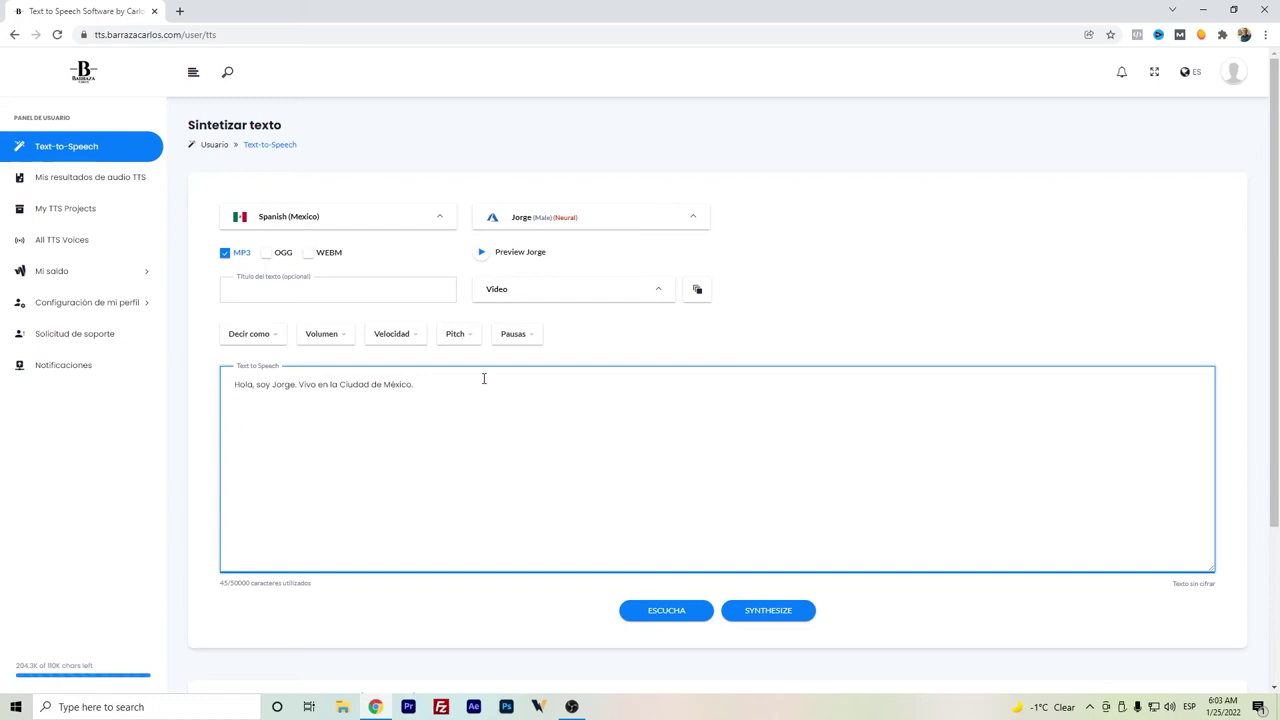
{"action": "key", "text": "ctrl+a"}
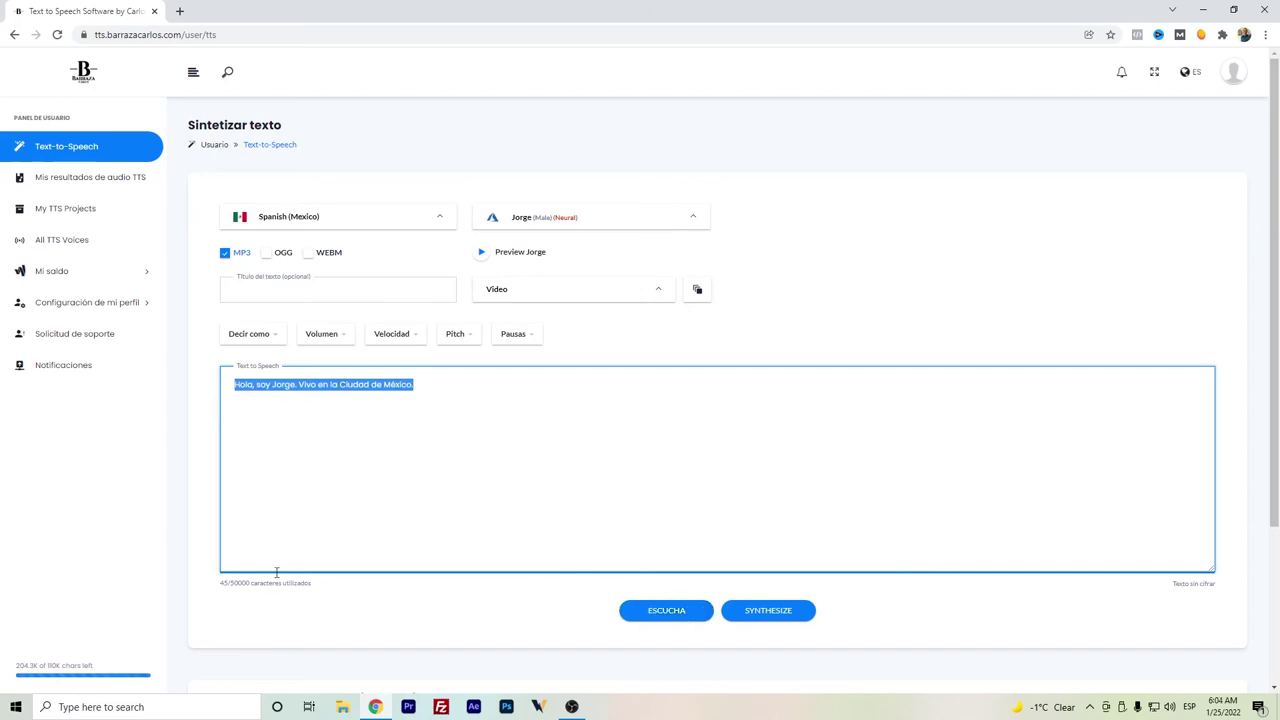
{"action": "double_click", "coordinate": [226, 584]}
{"action": "left_click", "coordinate": [423, 409]}
{"action": "left_click_drag", "start_coordinate": [437, 400], "coordinate": [210, 392]}
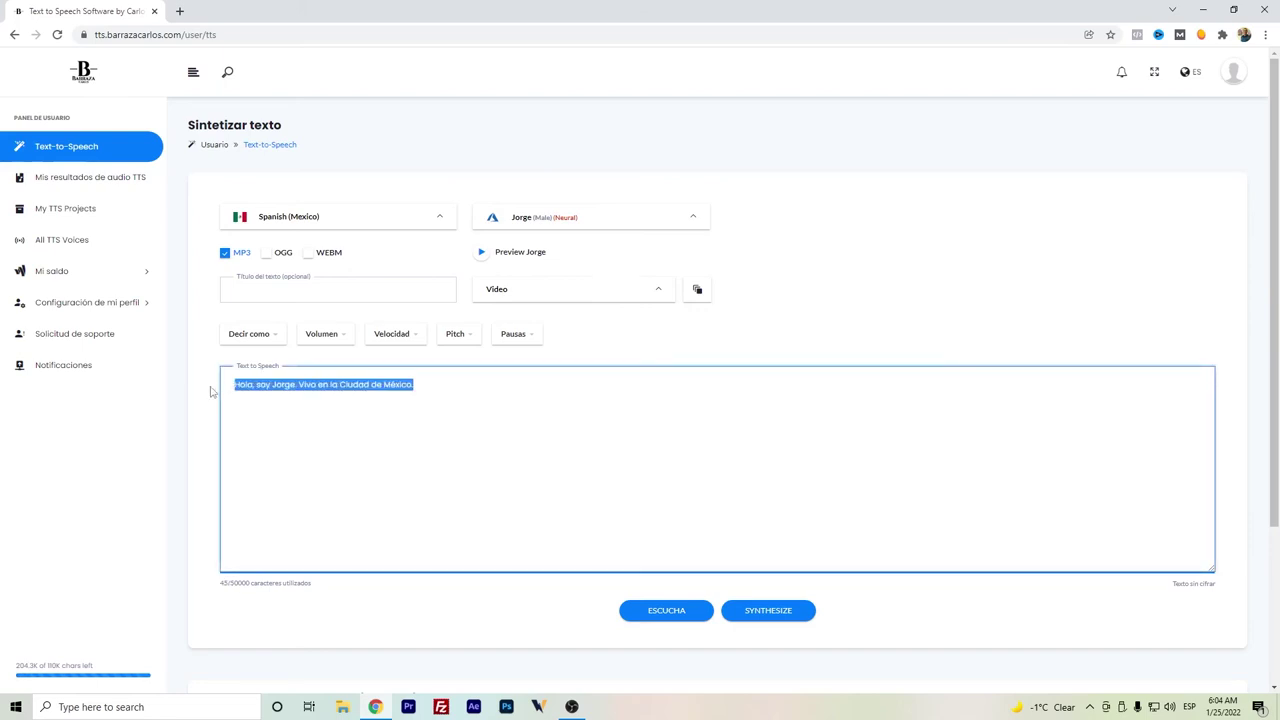
Step: Open the balance dashboard and check the number of available characters
{"action": "left_click", "coordinate": [115, 281]}
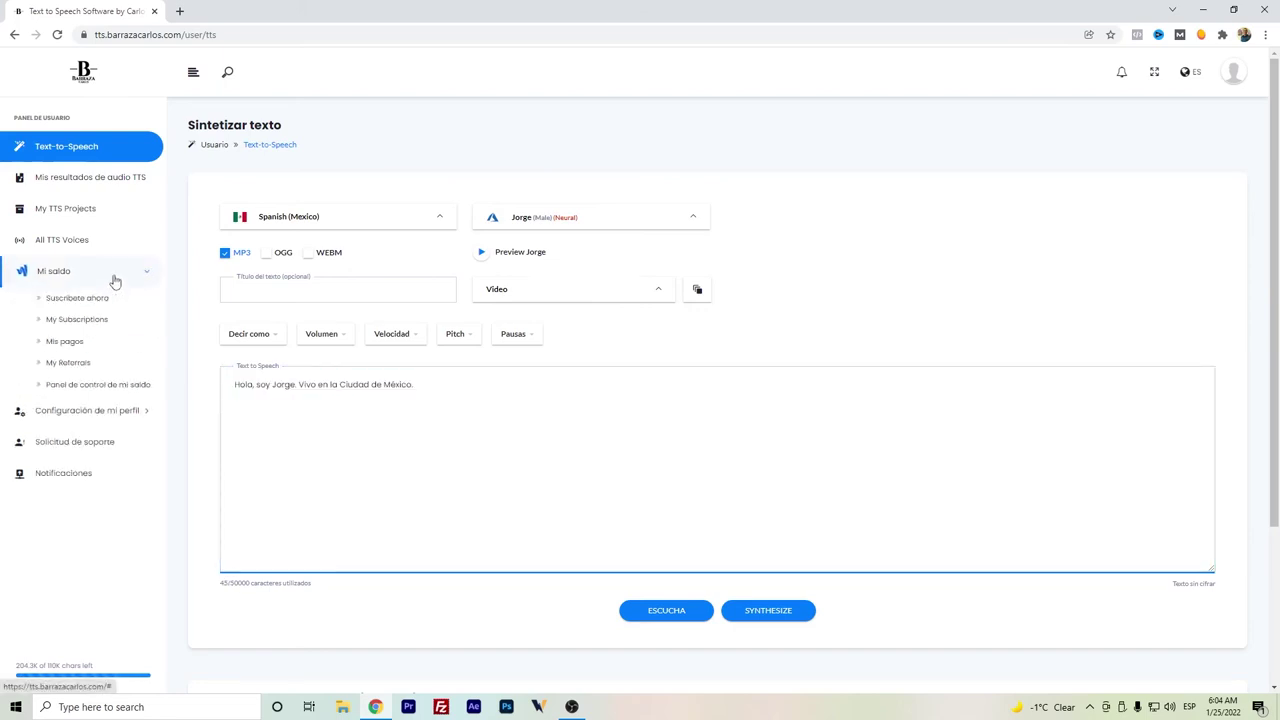
{"action": "left_click", "coordinate": [96, 389]}
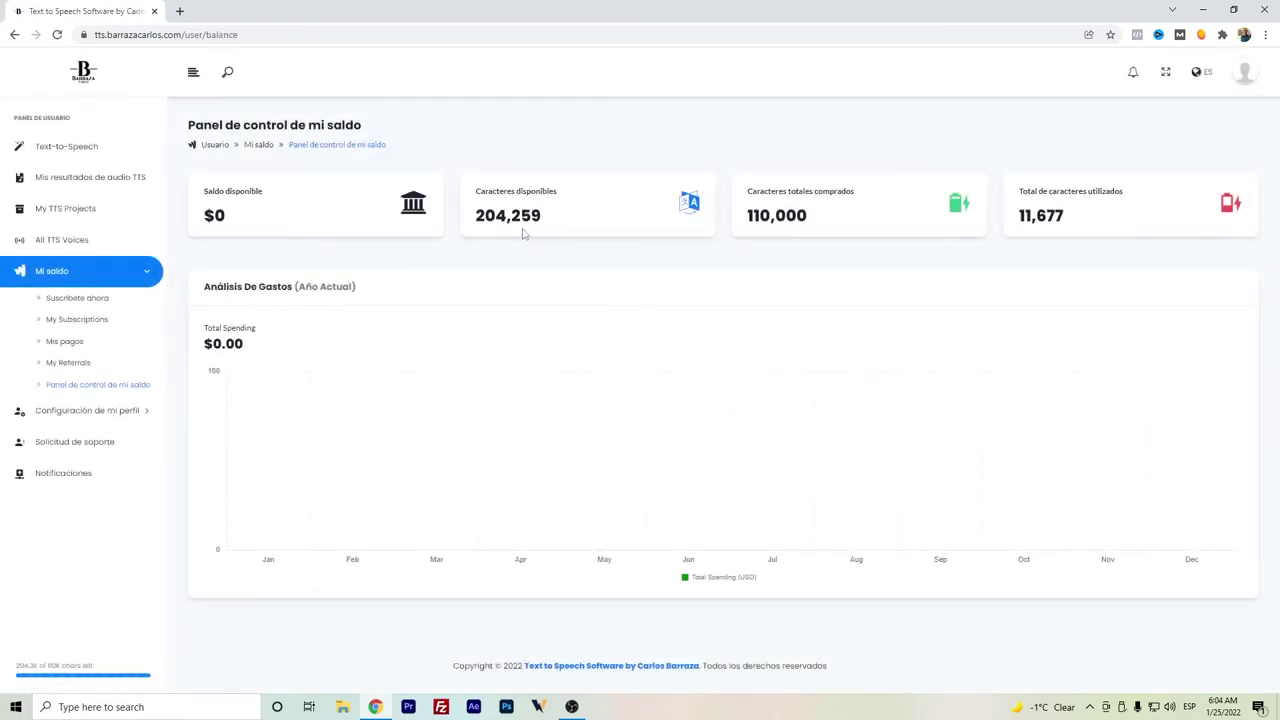
{"action": "left_click_drag", "start_coordinate": [542, 215], "coordinate": [525, 215]}
Step: Reopen the text-to-speech page and set the language to Spanish (Mexico)
{"action": "left_click", "coordinate": [120, 146]}
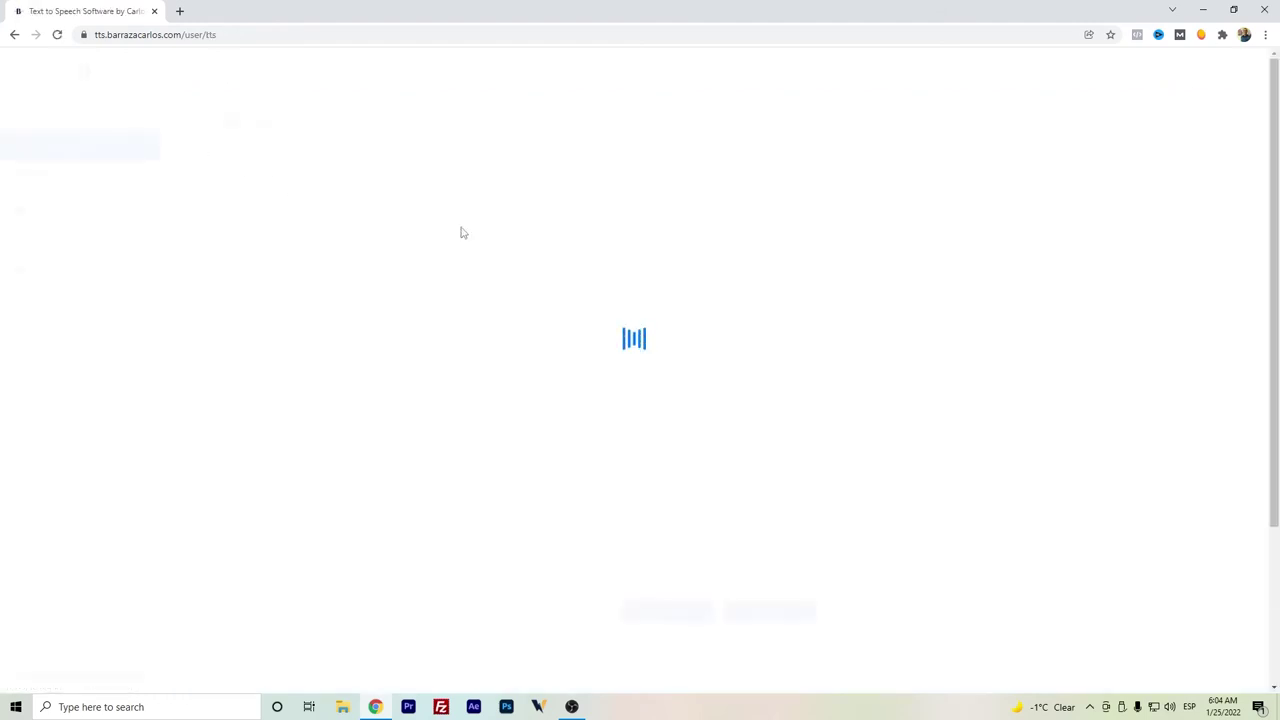
{"action": "left_click", "coordinate": [372, 232]}
{"action": "scroll", "coordinate": [366, 316], "scroll_direction": "down", "scroll_amount": 3}
{"action": "scroll", "coordinate": [366, 316], "scroll_direction": "down", "scroll_amount": 12}
{"action": "scroll", "coordinate": [364, 316], "scroll_direction": "down", "scroll_amount": 3}
{"action": "scroll", "coordinate": [365, 314], "scroll_direction": "up", "scroll_amount": 5}
{"action": "scroll", "coordinate": [364, 310], "scroll_direction": "down", "scroll_amount": 10}
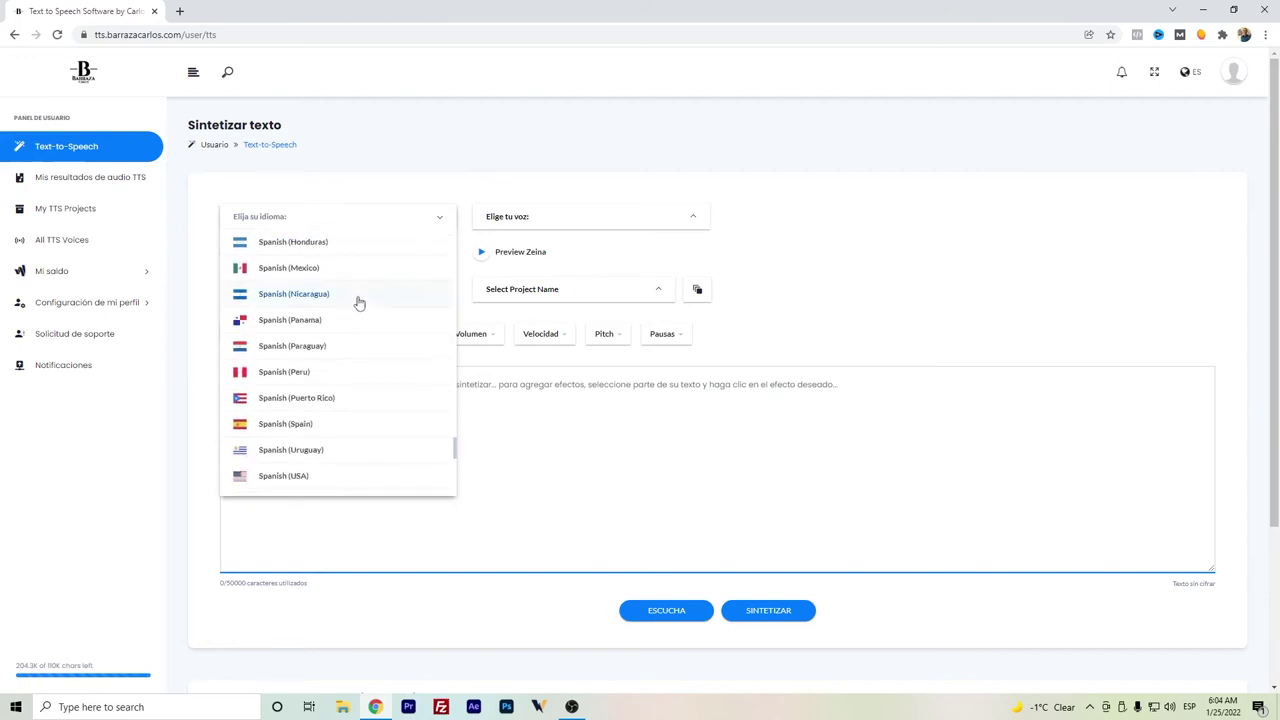
{"action": "left_click", "coordinate": [364, 271]}
Step: Choose the Jorge neural voice, enter "Hola, soy Jorge. Vivo en la Ciudad de México." and listen to it without synthesizing
{"action": "left_click", "coordinate": [502, 222]}
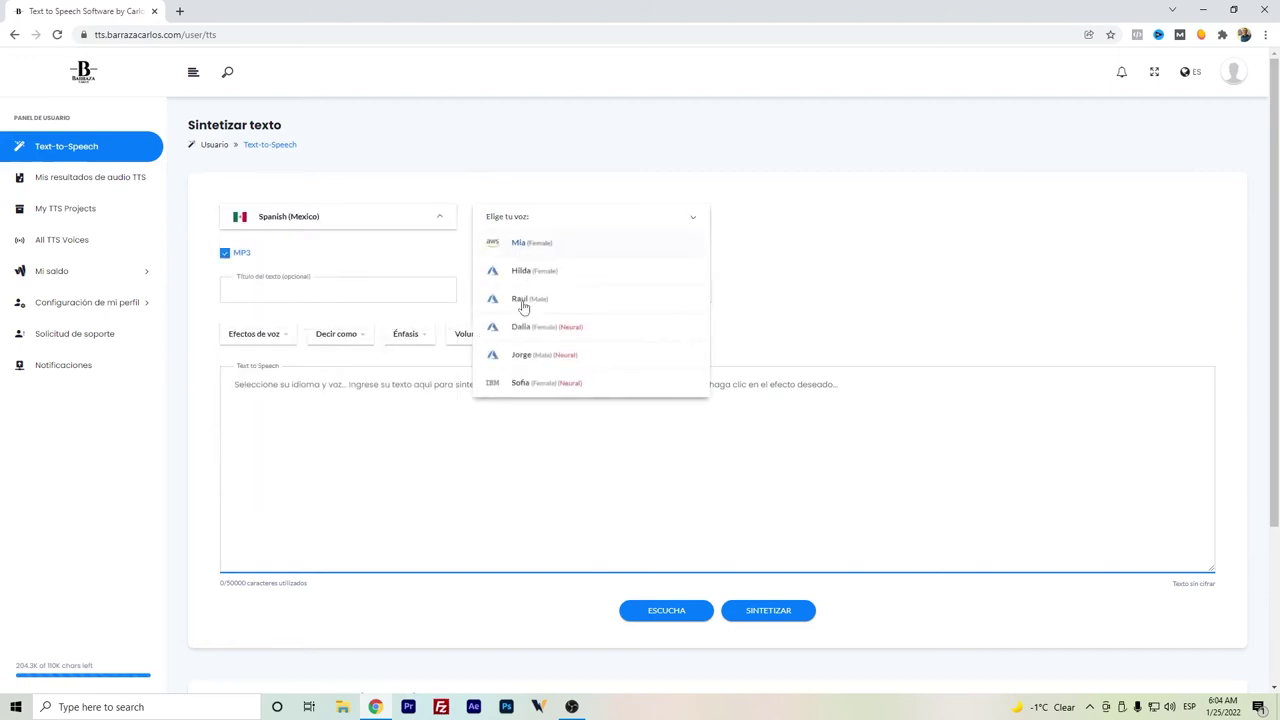
{"action": "left_click", "coordinate": [486, 355]}
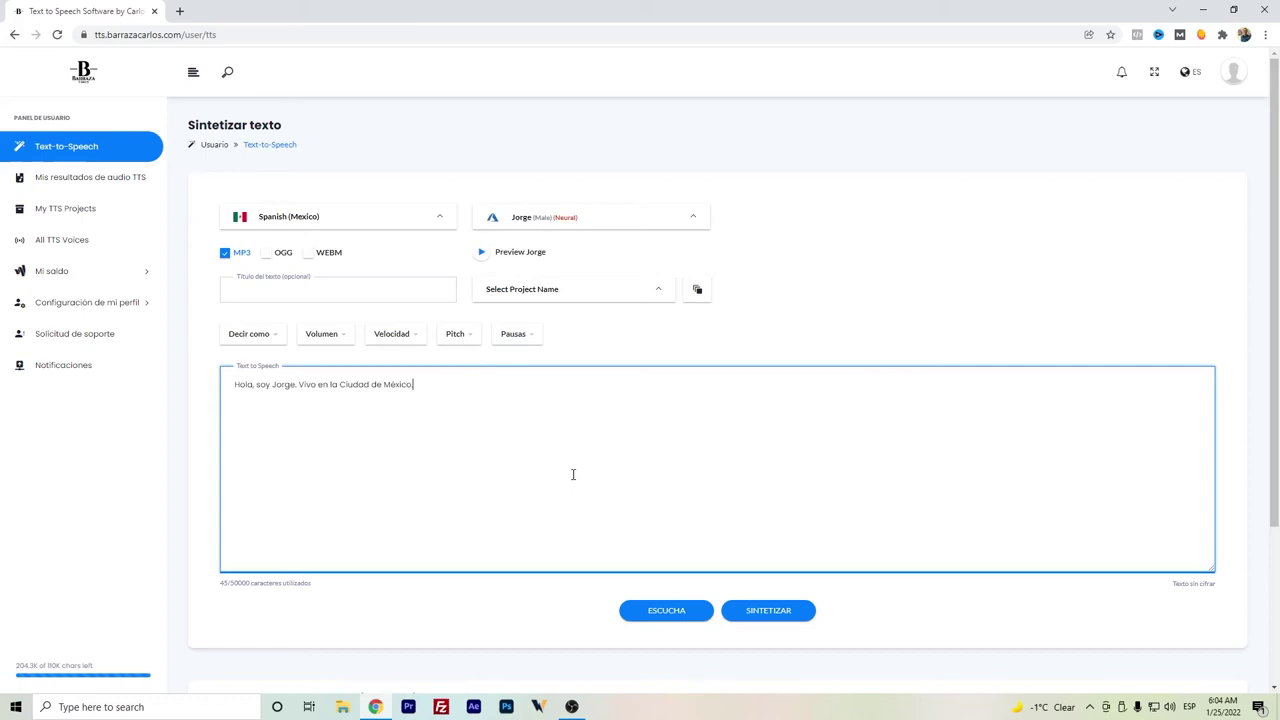
{"action": "left_click", "coordinate": [665, 617]}
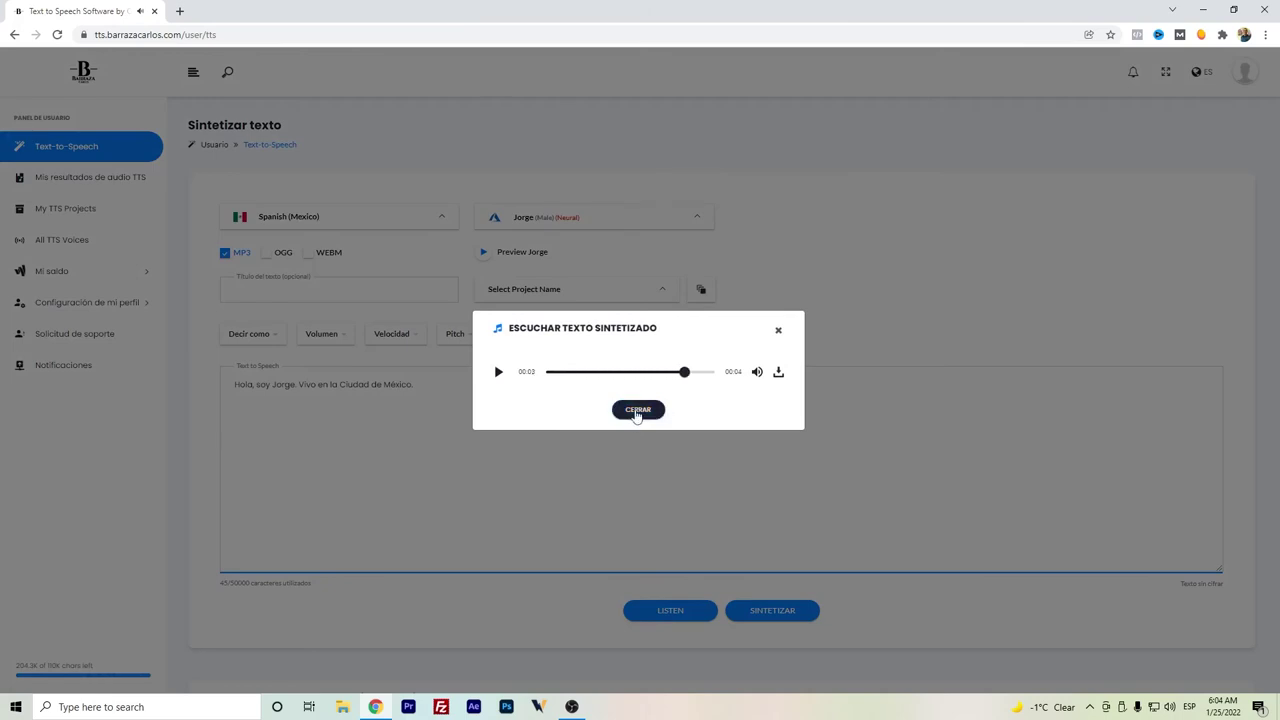
{"action": "left_click", "coordinate": [637, 410]}
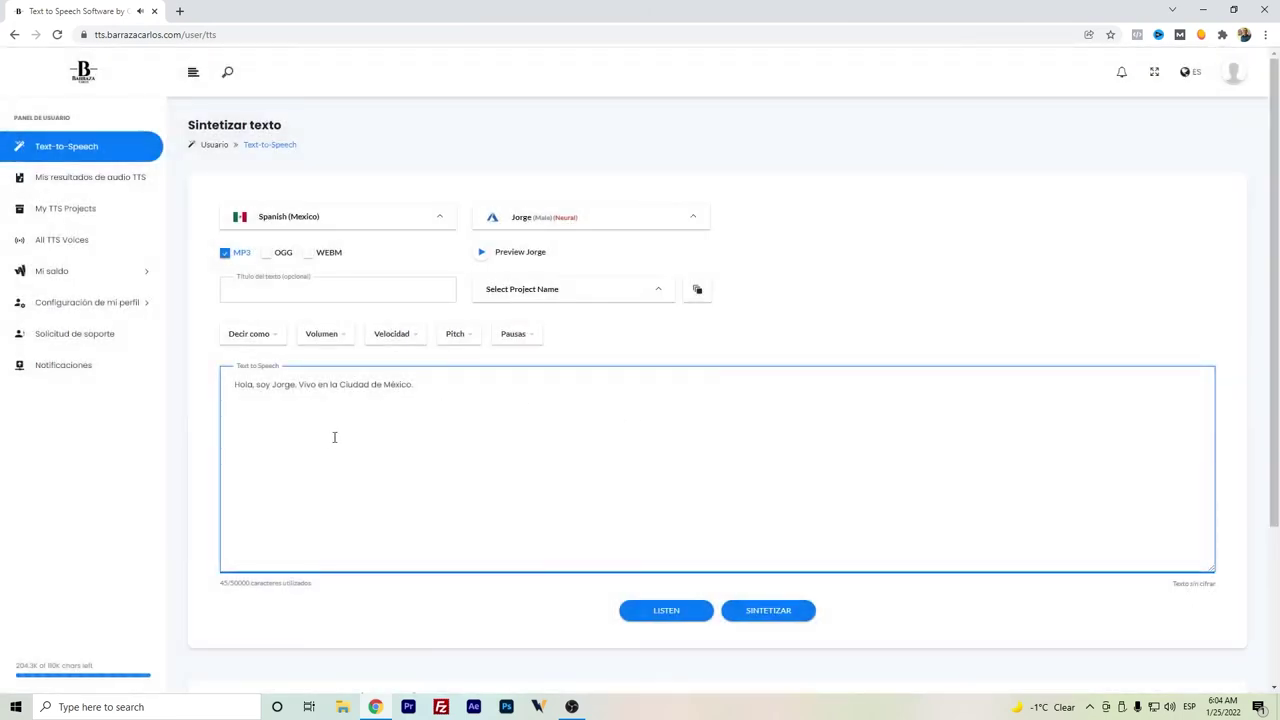
Step: Reopen the balance dashboard and highlight the last two digits of the available characters
{"action": "left_click", "coordinate": [147, 279]}
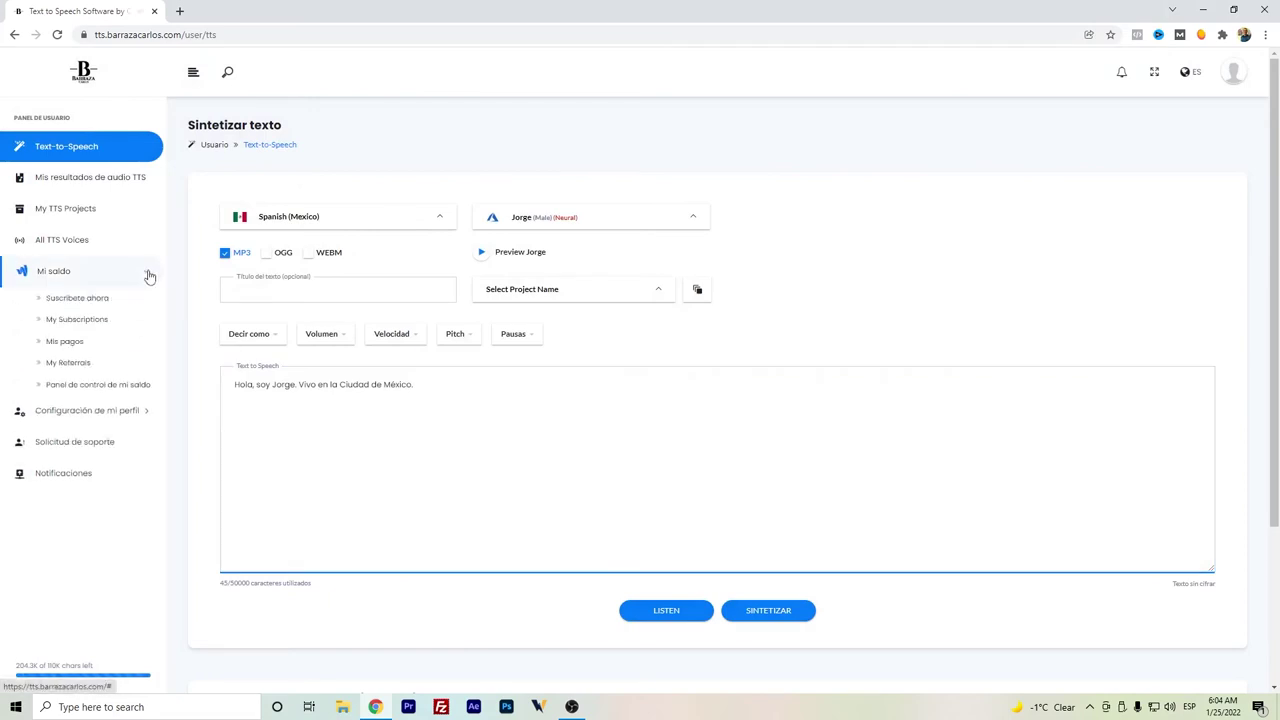
{"action": "left_click", "coordinate": [119, 390]}
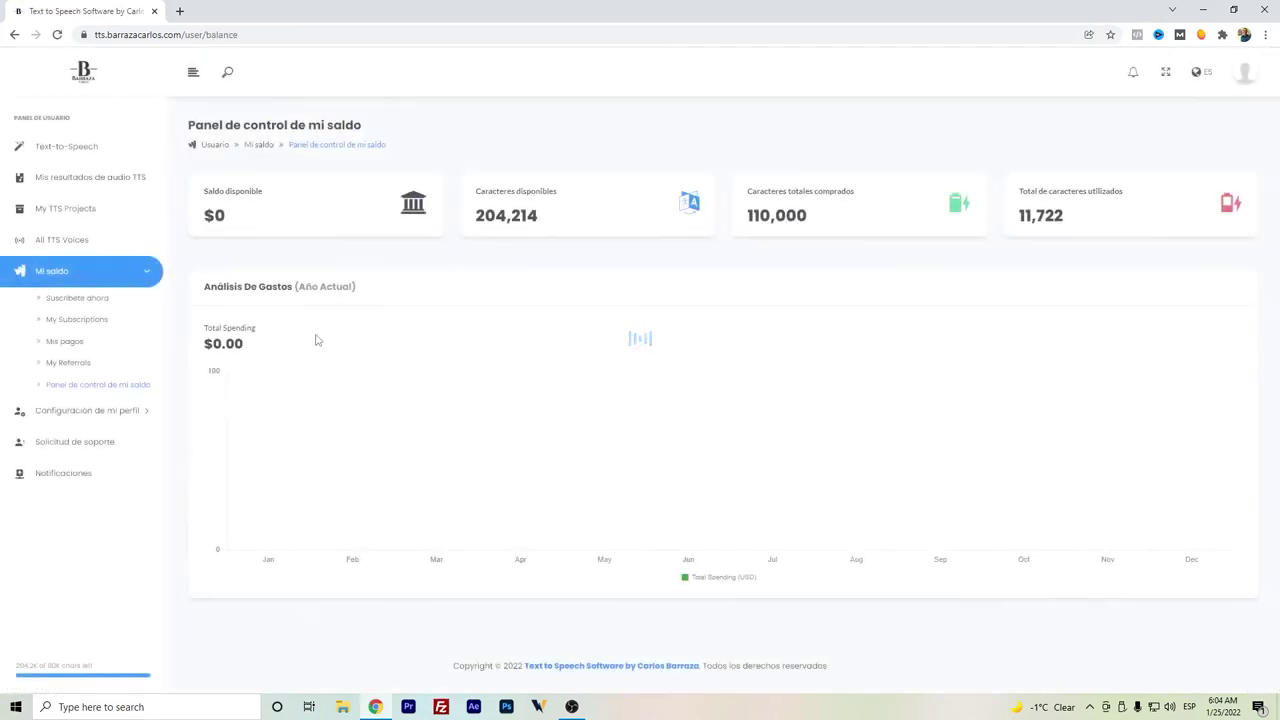
{"action": "left_click_drag", "start_coordinate": [540, 218], "coordinate": [521, 218]}
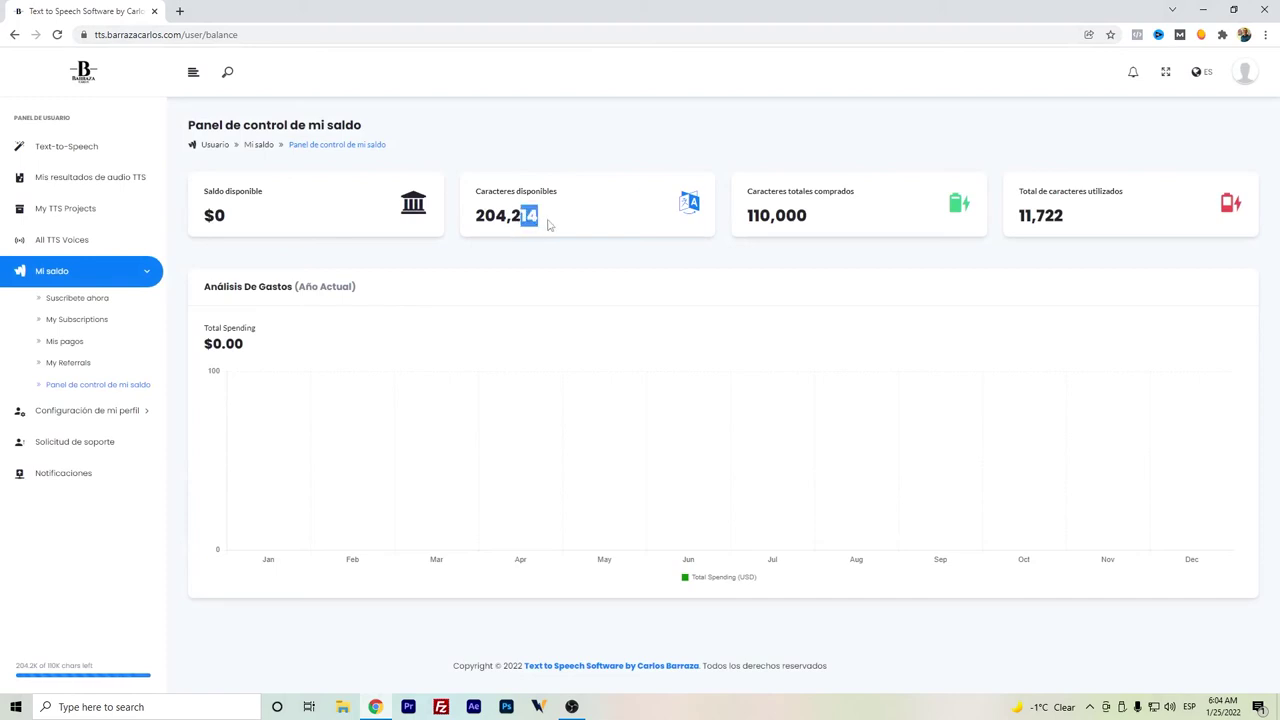
Step: Return to the text-to-speech page and place the cursor in the empty text field
{"action": "left_click", "coordinate": [139, 160]}
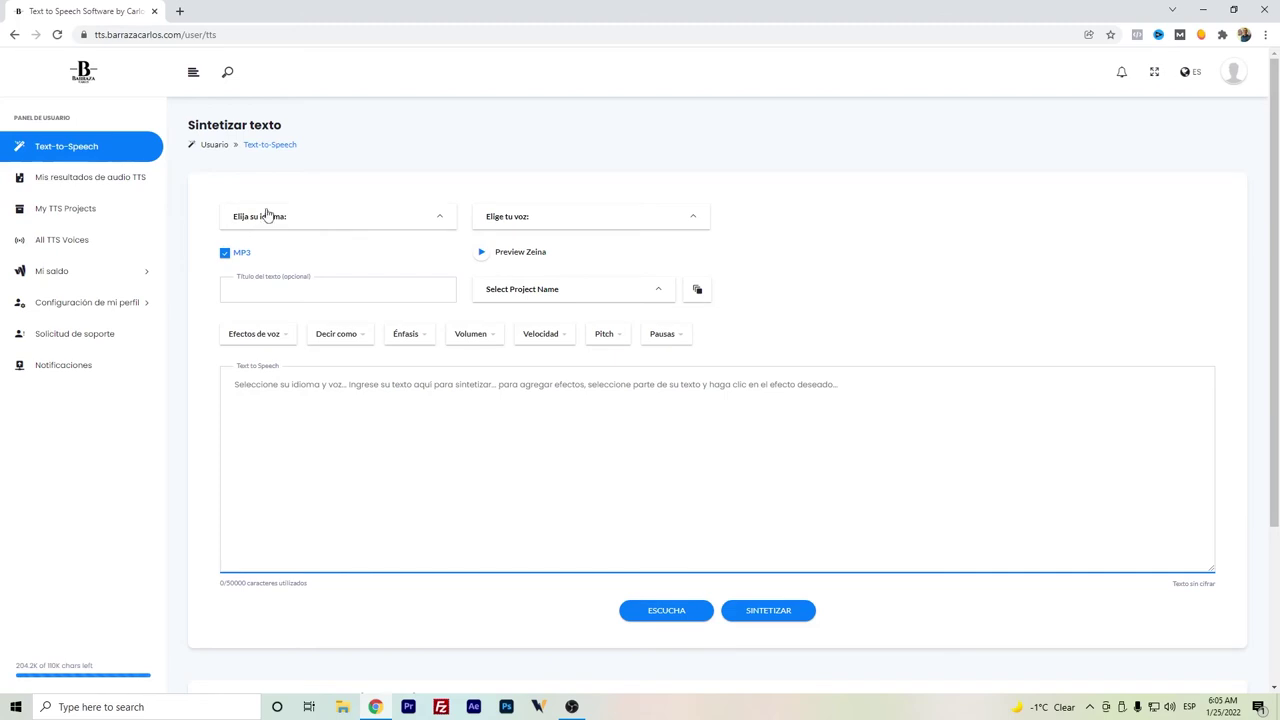
{"action": "left_click", "coordinate": [316, 418]}
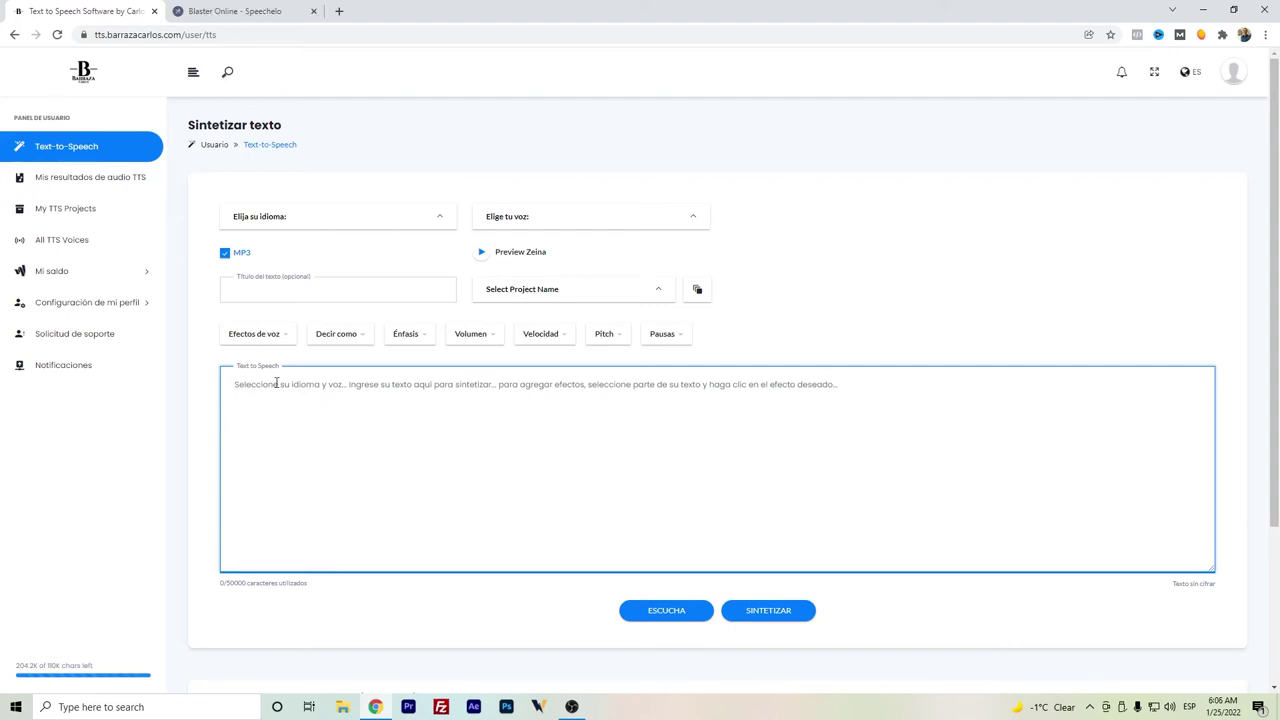
Step: Switch to Speechelo and set the language to Spanish, Mexican with the AI Voice engine
{"action": "left_click", "coordinate": [207, 8]}
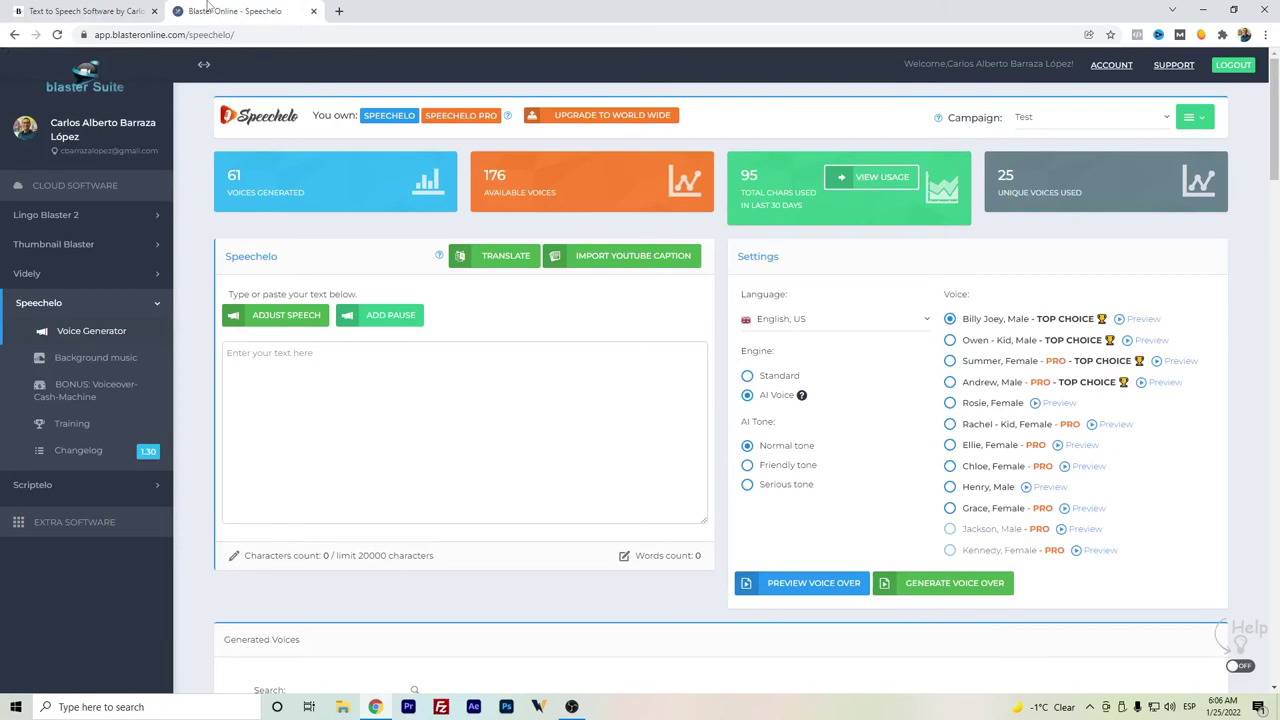
{"action": "left_click", "coordinate": [834, 319]}
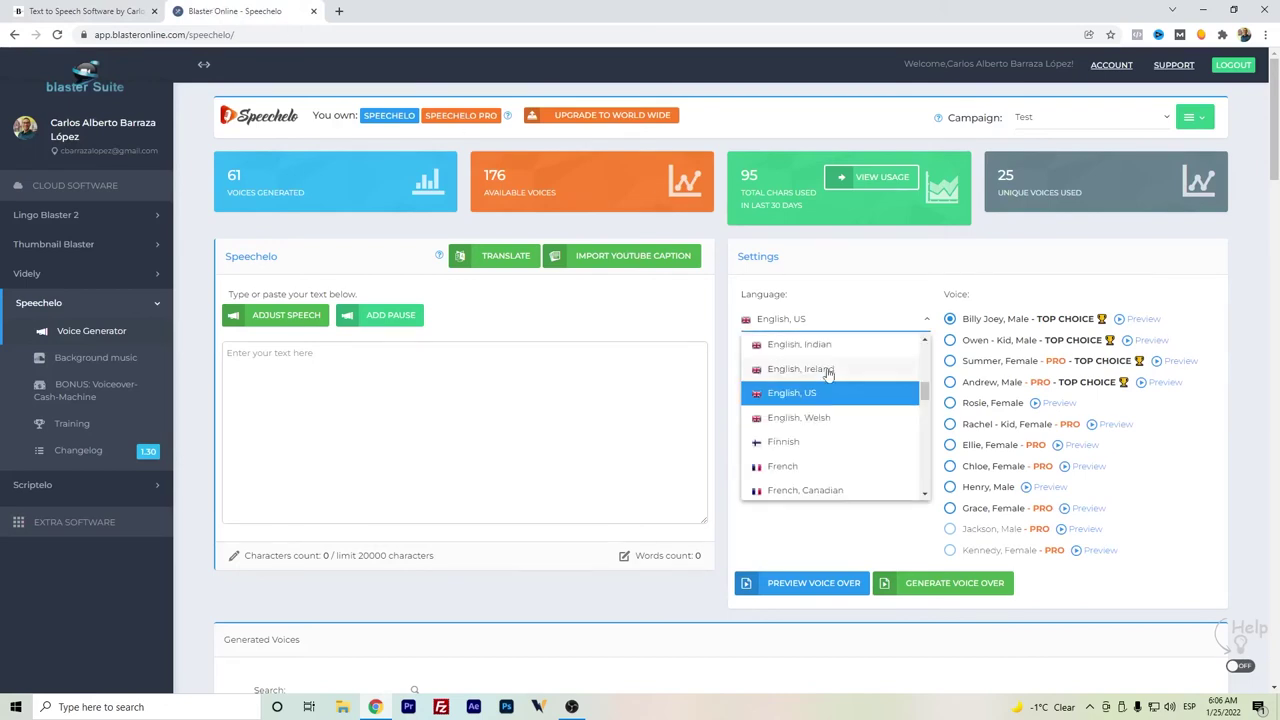
{"action": "scroll", "coordinate": [822, 382], "scroll_direction": "down", "scroll_amount": 2}
{"action": "scroll", "coordinate": [822, 382], "scroll_direction": "down", "scroll_amount": 5}
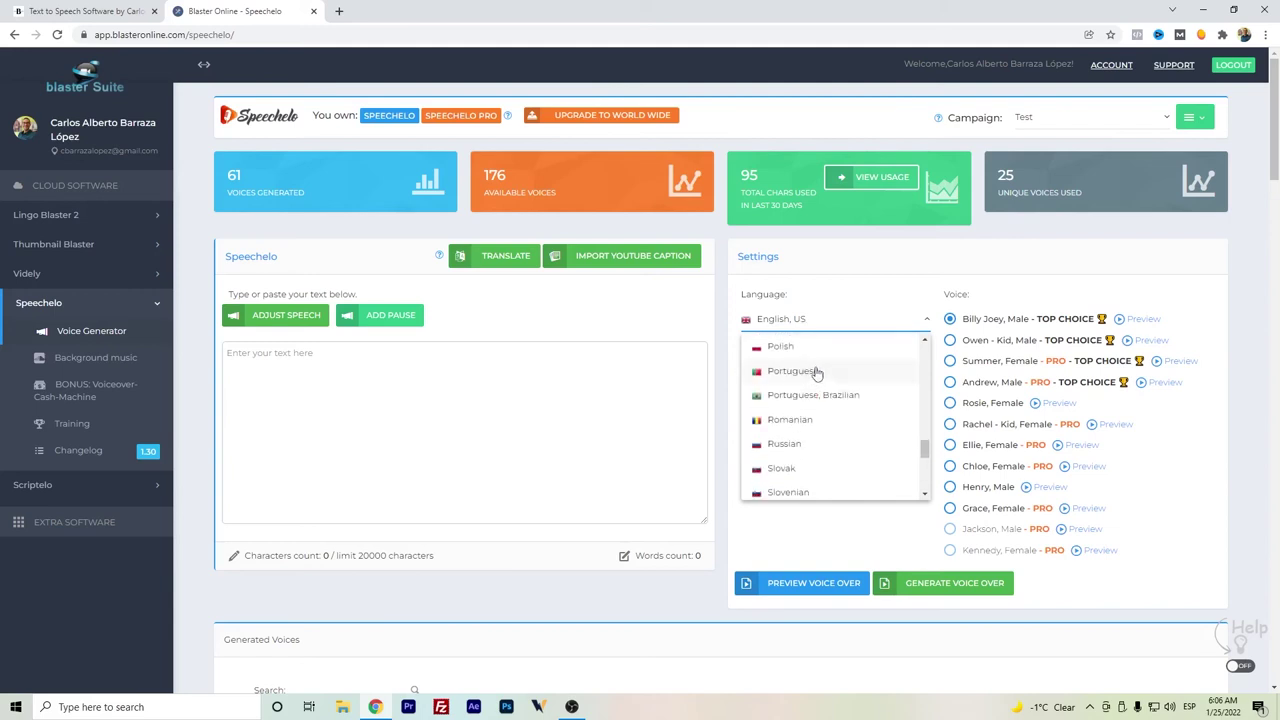
{"action": "scroll", "coordinate": [818, 377], "scroll_direction": "down", "scroll_amount": 2}
{"action": "scroll", "coordinate": [818, 377], "scroll_direction": "up", "scroll_amount": 3}
{"action": "scroll", "coordinate": [820, 379], "scroll_direction": "down", "scroll_amount": 1}
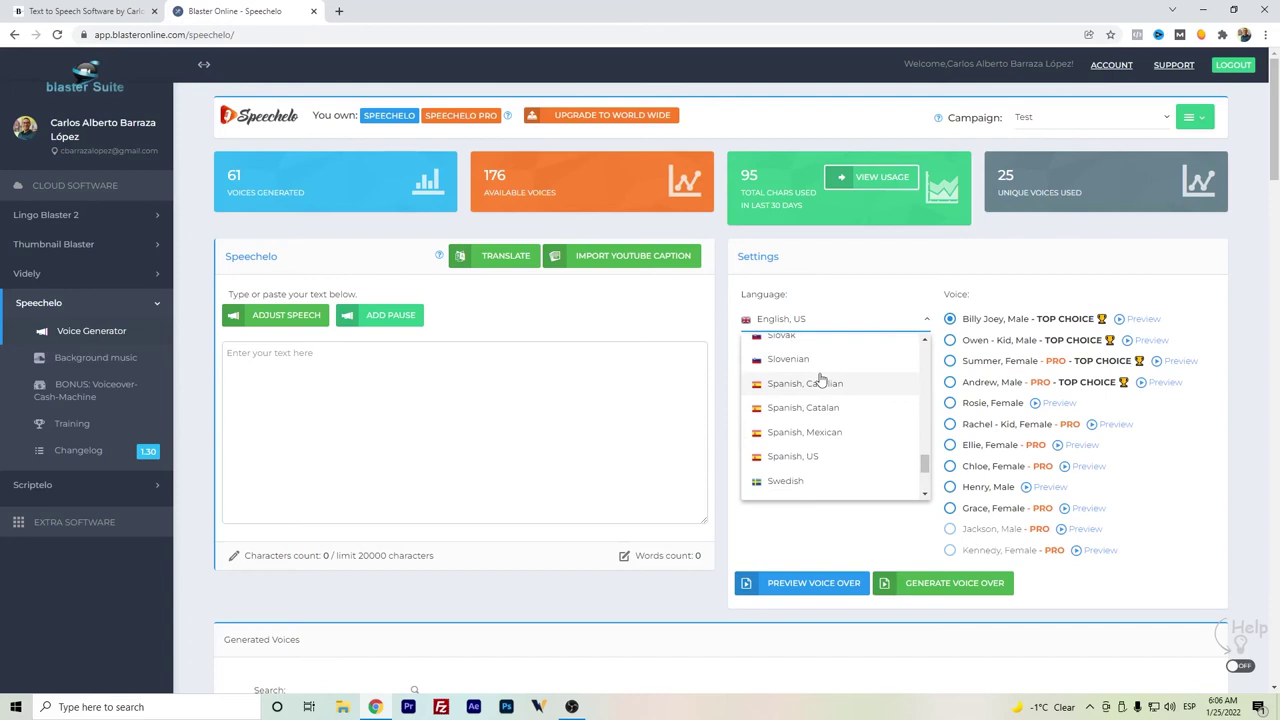
{"action": "left_click", "coordinate": [818, 435]}
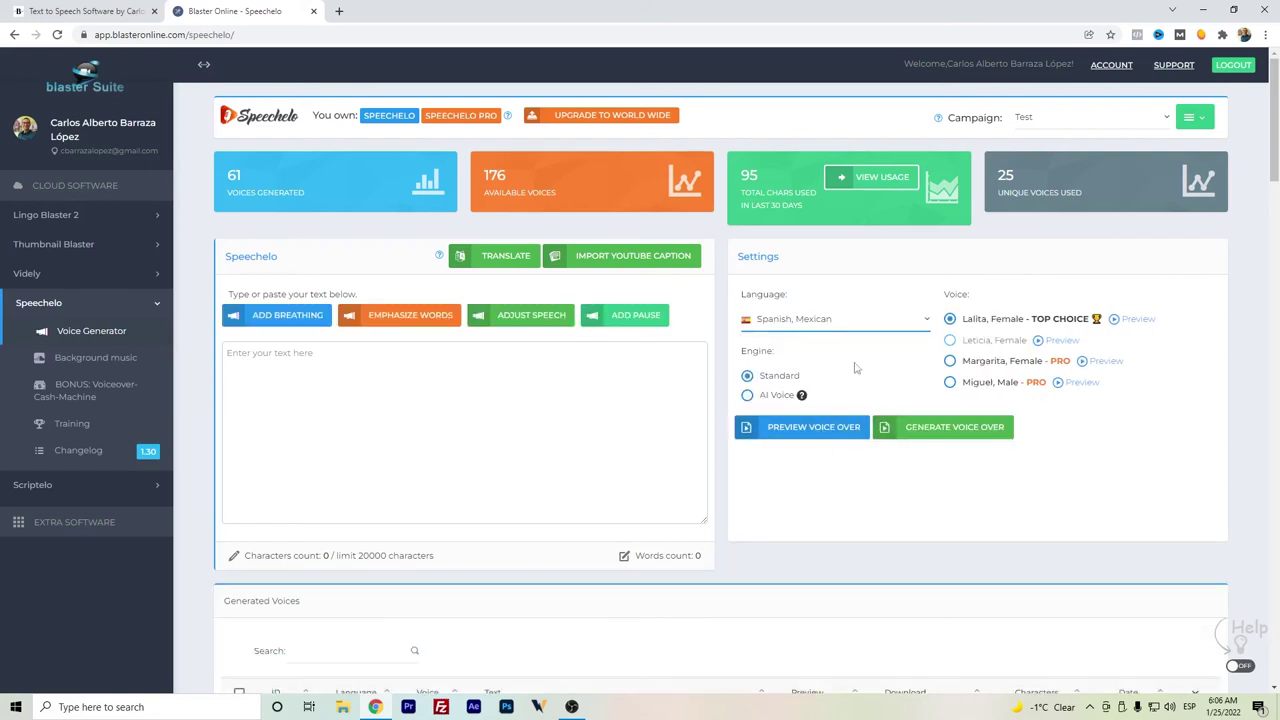
{"action": "left_click", "coordinate": [747, 395]}
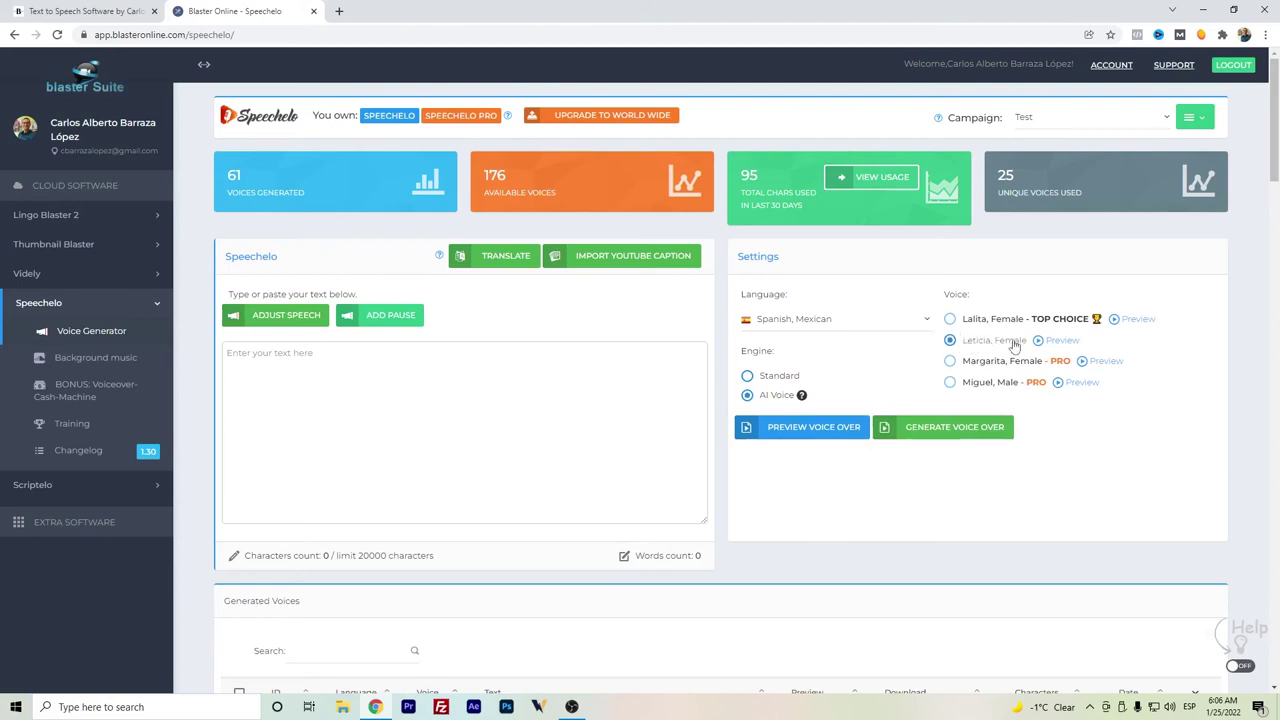
Step: Enter the text "Hola, Yo soy Leticia. Yo soy de México." and preview its voice-over with the Leticia voice
{"action": "left_click", "coordinate": [634, 369]}
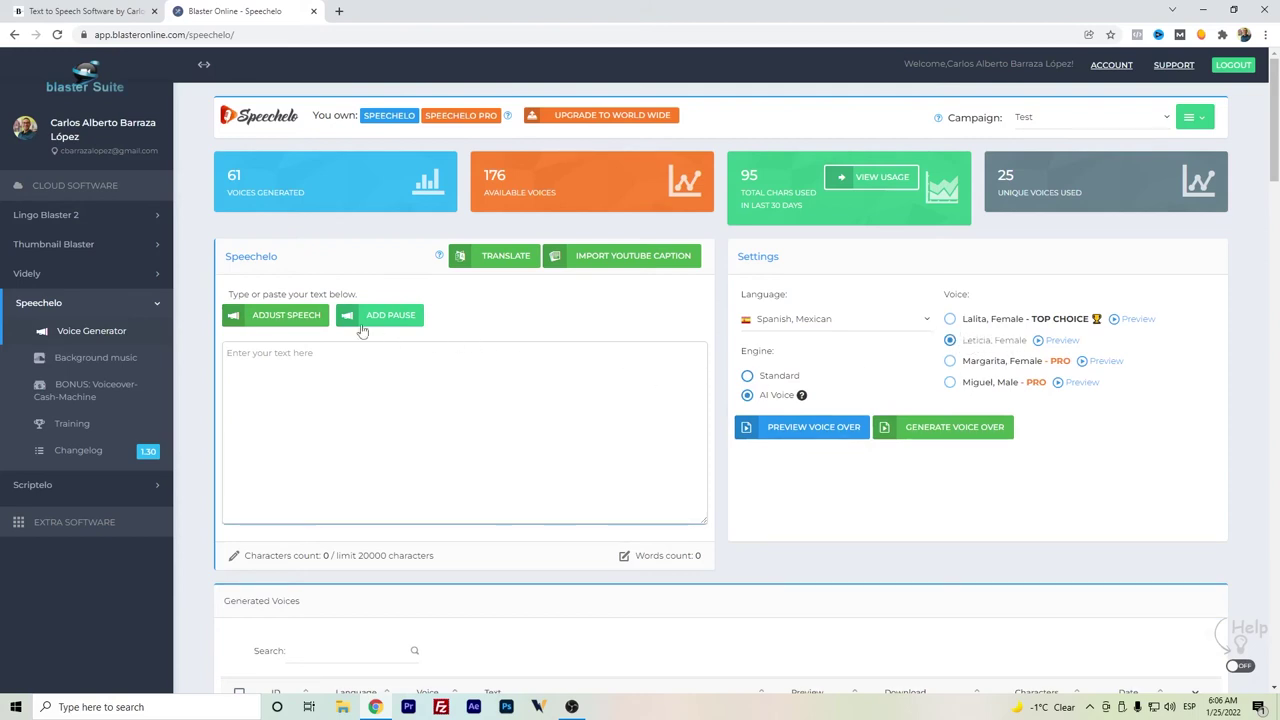
{"action": "type", "text": "Hola, Yo "}
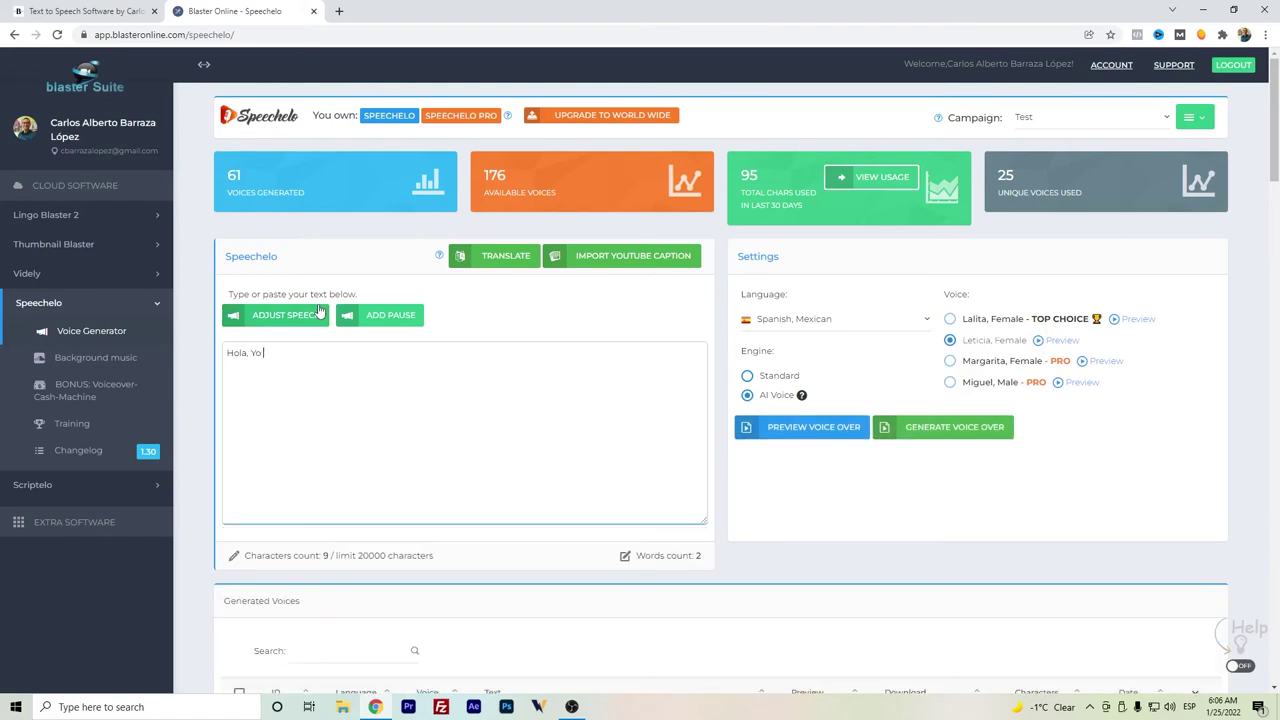
{"action": "type", "text": "soy Leticia. Yo soy de México"}
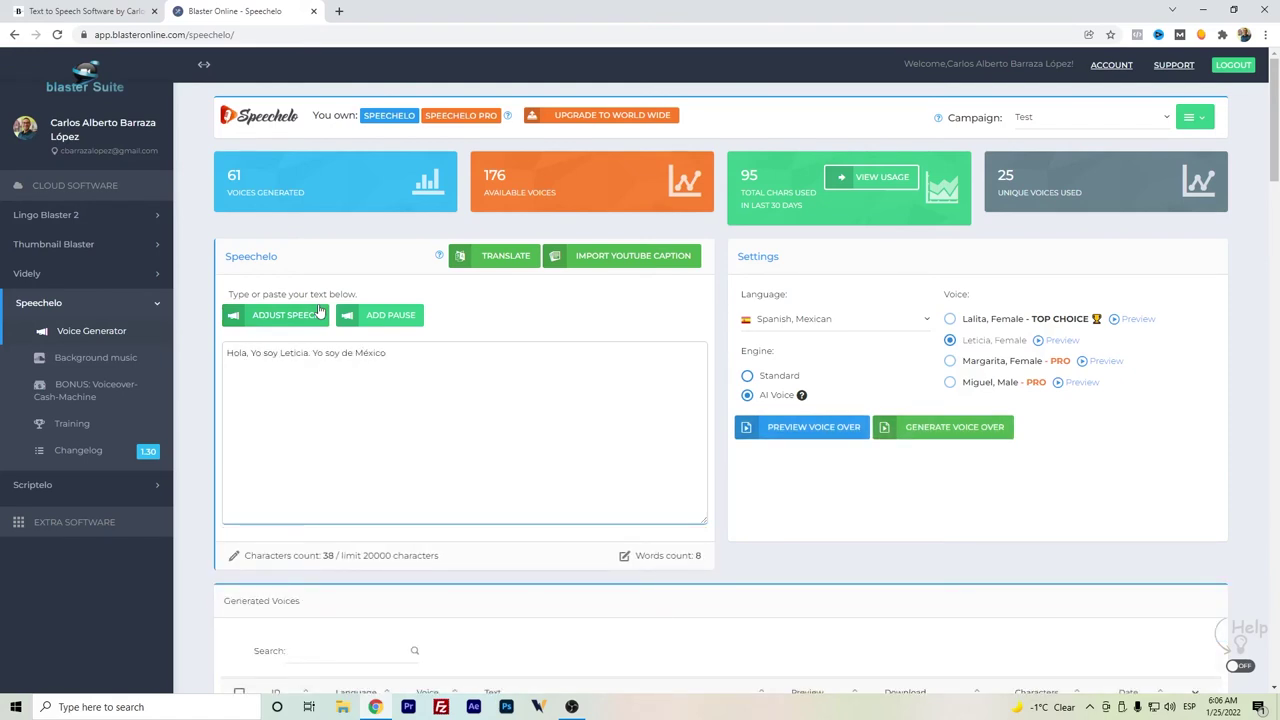
{"action": "left_click", "coordinate": [813, 432]}
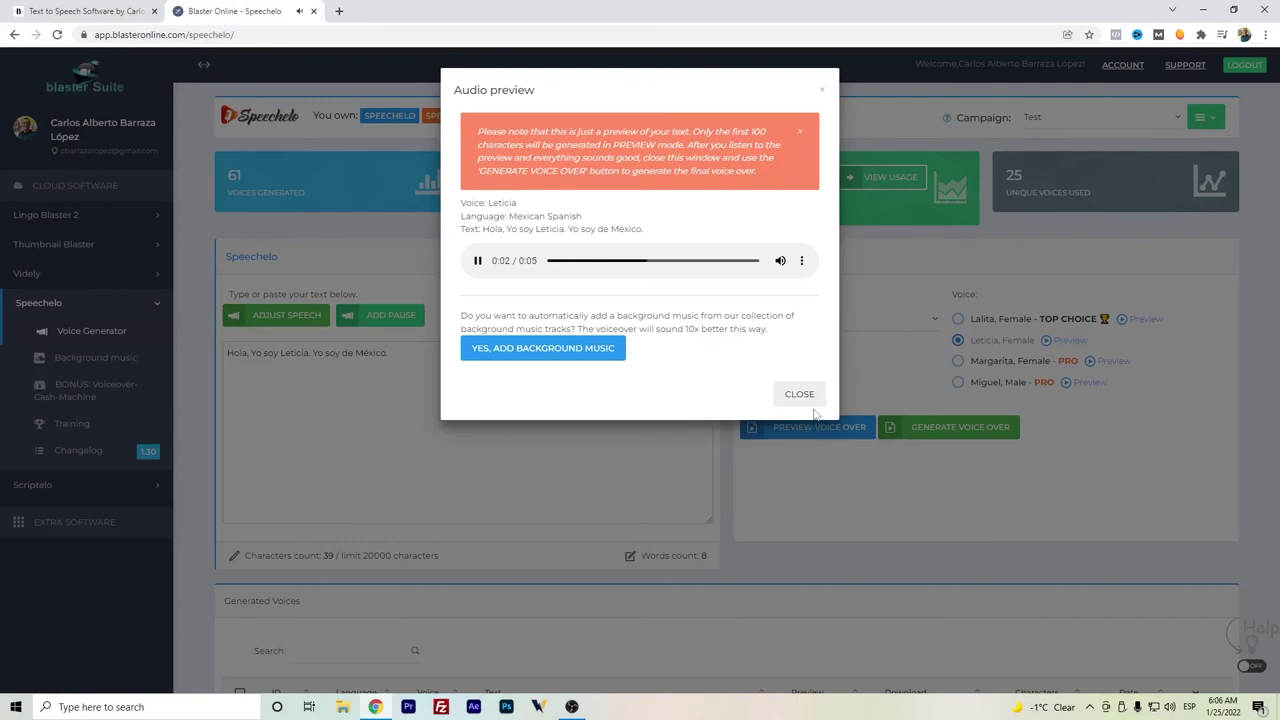
{"action": "left_click", "coordinate": [810, 396]}
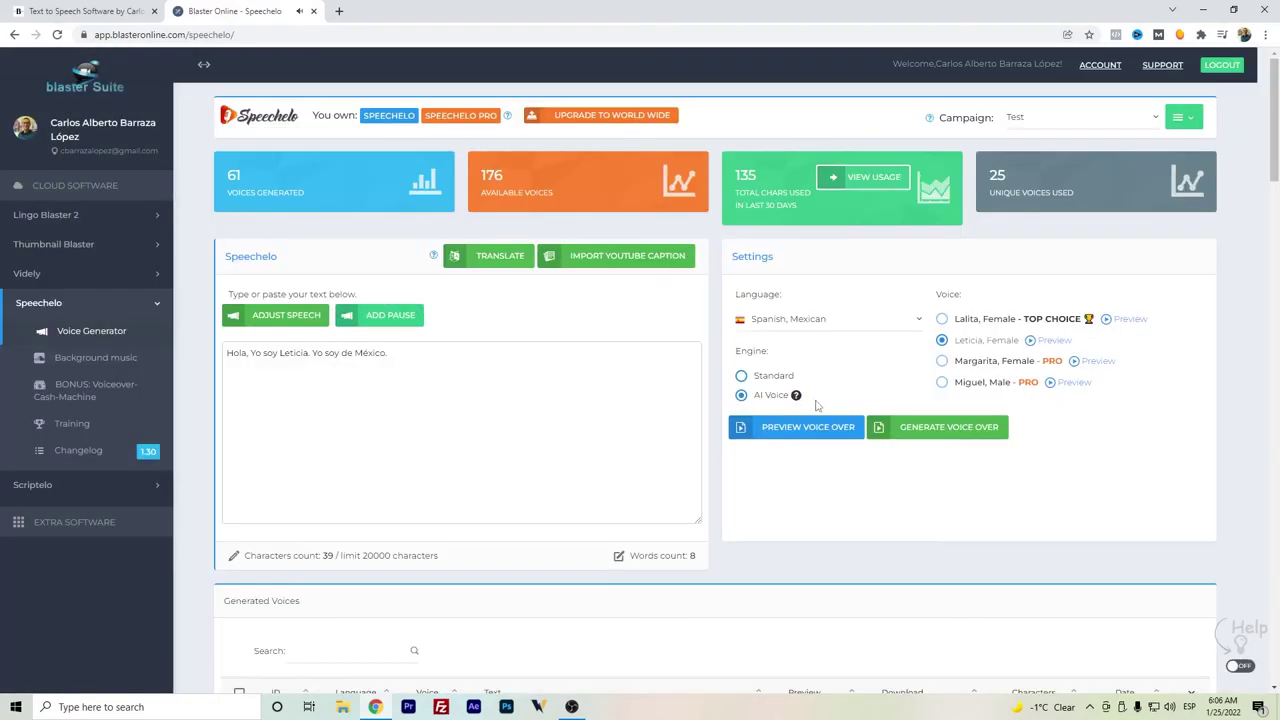
Step: Copy the whole Speechelo sentence, switch to the Text to Speech web app and set its language to Spanish (Mexico)
{"action": "triple_click", "coordinate": [285, 352]}
{"action": "key", "text": "ctrl+c"}
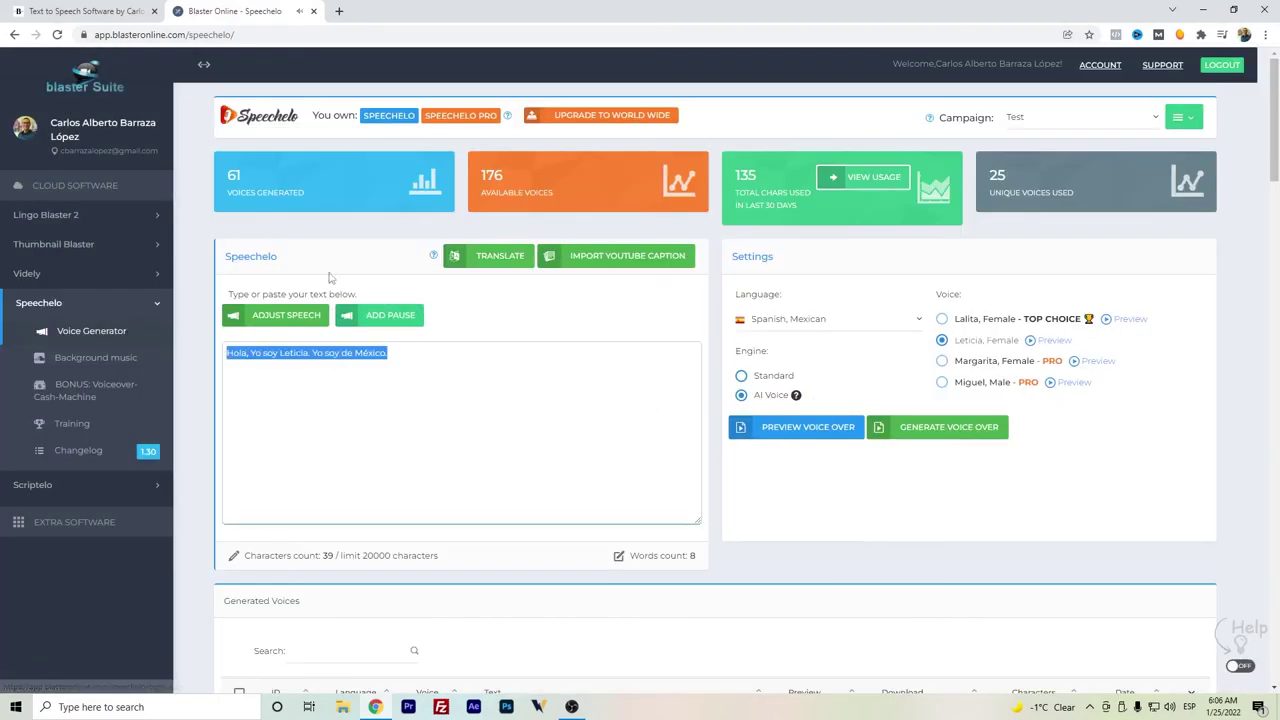
{"action": "left_click", "coordinate": [140, 11]}
{"action": "left_click", "coordinate": [425, 216]}
{"action": "scroll", "coordinate": [415, 310], "scroll_direction": "down", "scroll_amount": 8}
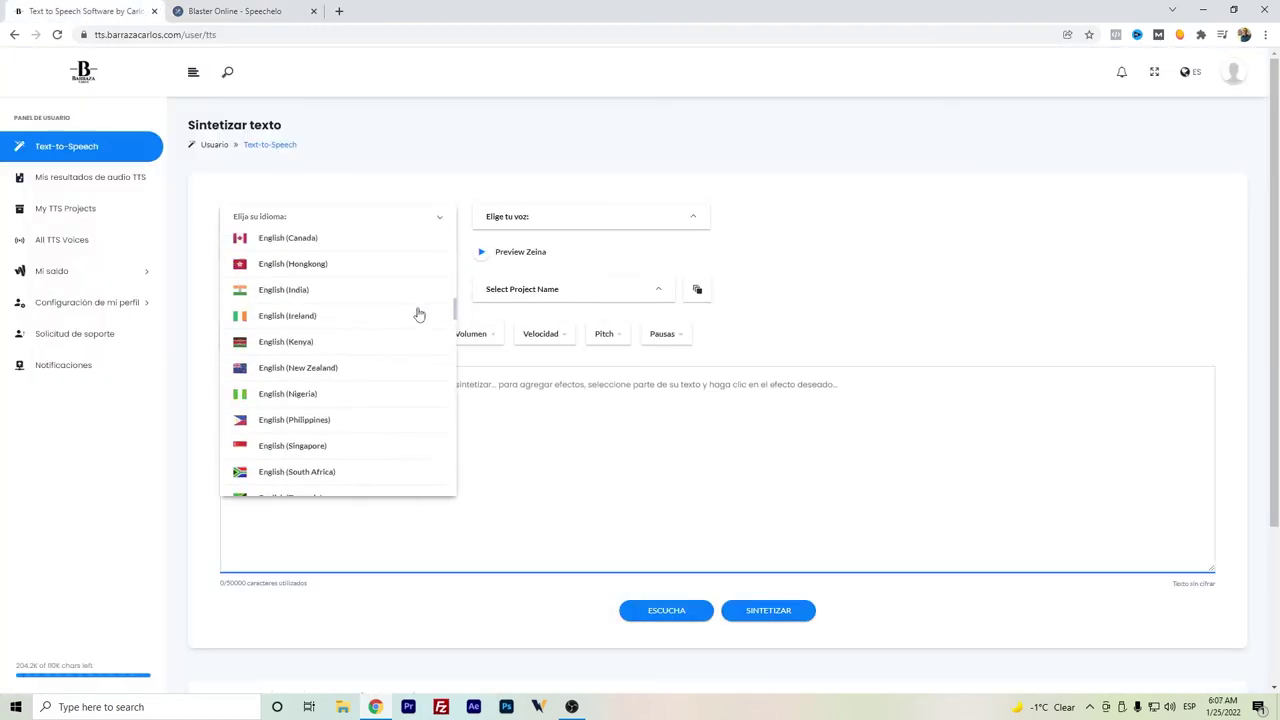
{"action": "scroll", "coordinate": [410, 316], "scroll_direction": "down", "scroll_amount": 10}
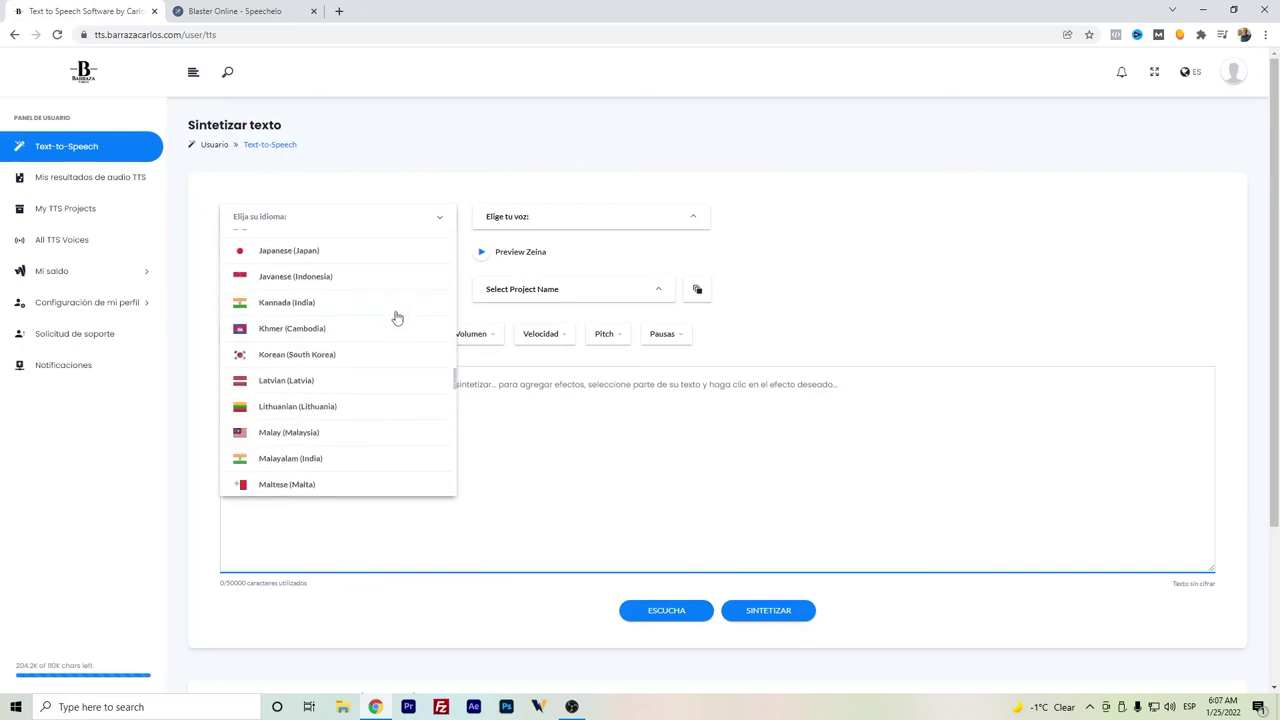
{"action": "scroll", "coordinate": [392, 318], "scroll_direction": "down", "scroll_amount": 8}
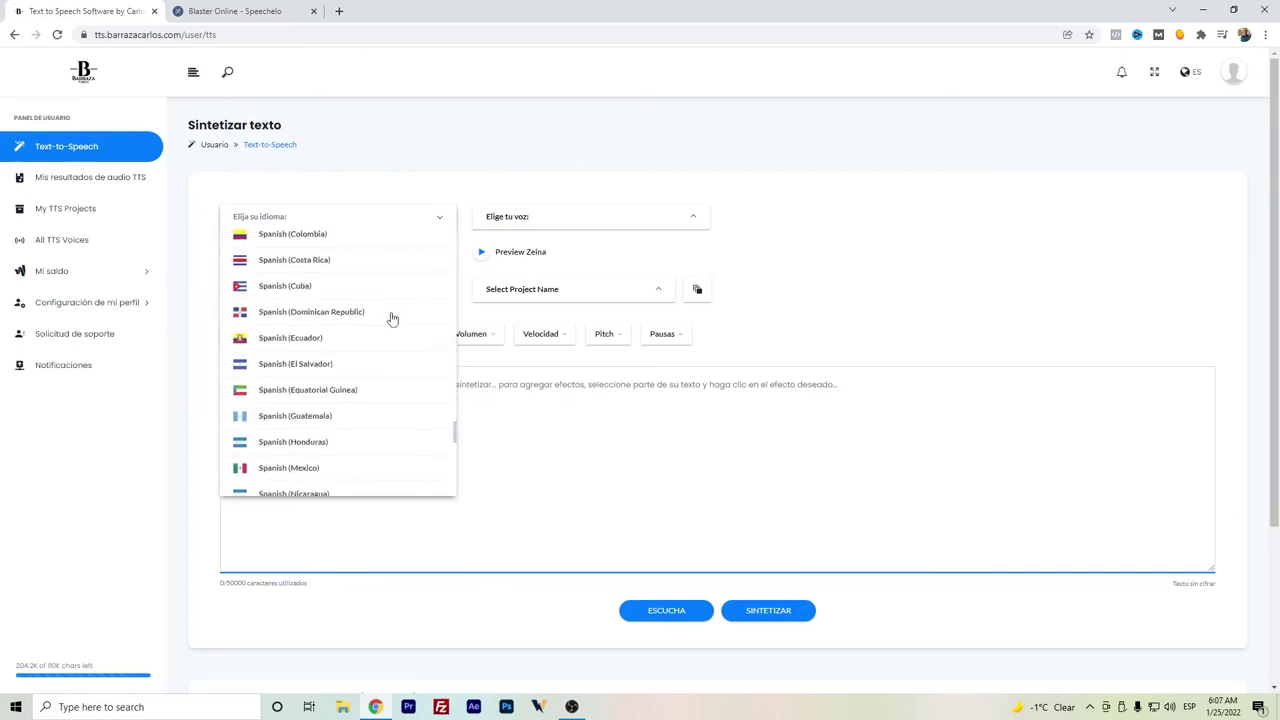
{"action": "left_click", "coordinate": [362, 468]}
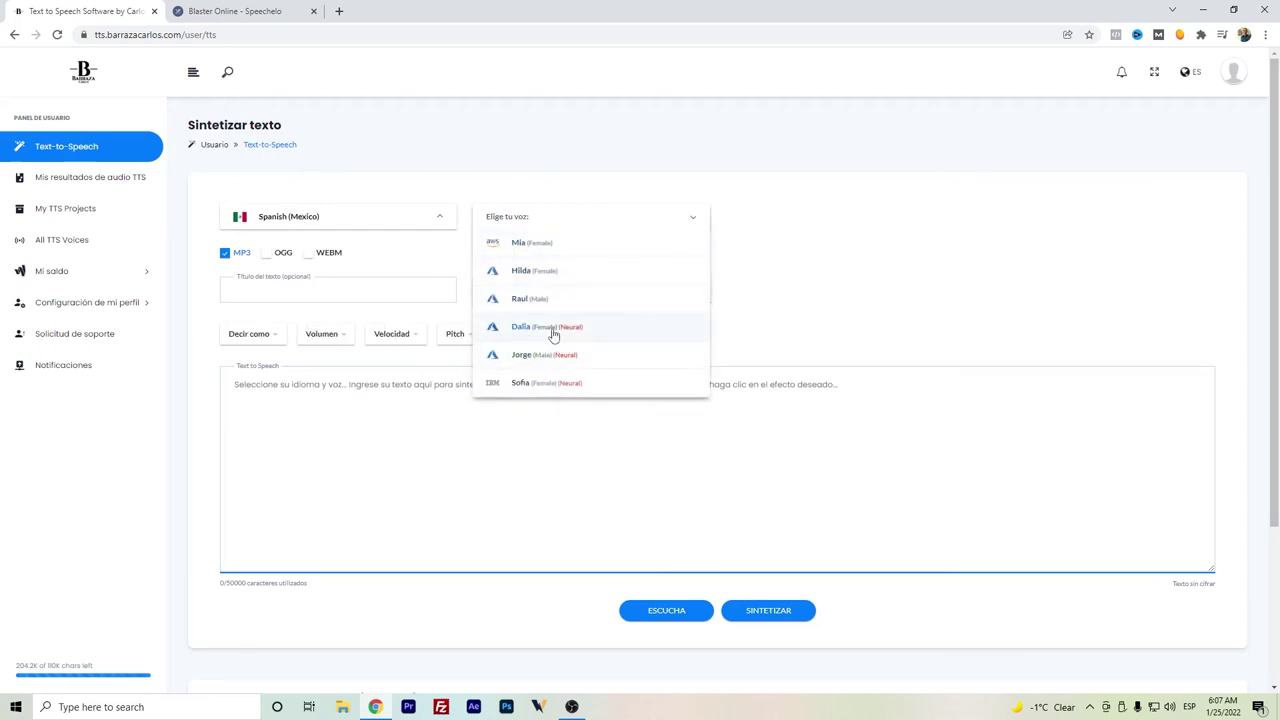
Step: Choose the Dalia neural voice, paste the copied sentence and listen to it
{"action": "left_click", "coordinate": [553, 335]}
{"action": "key", "text": "ctrl+v"}
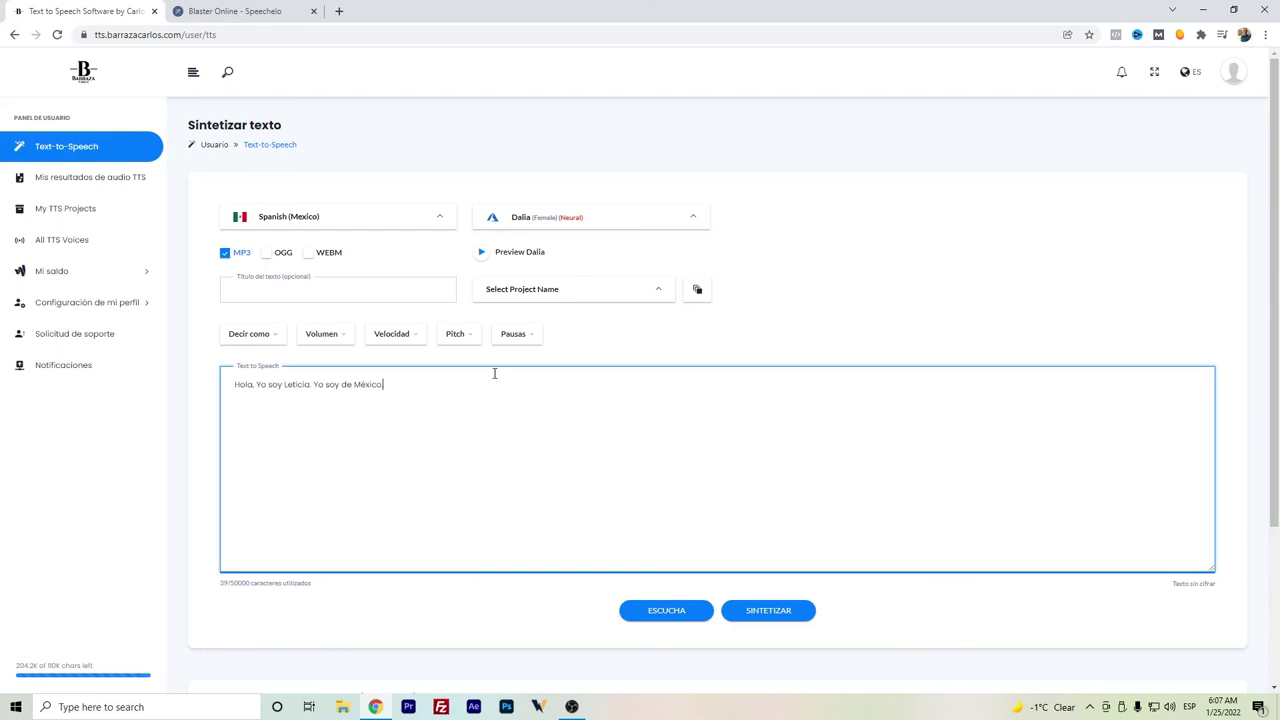
{"action": "left_click", "coordinate": [646, 612]}
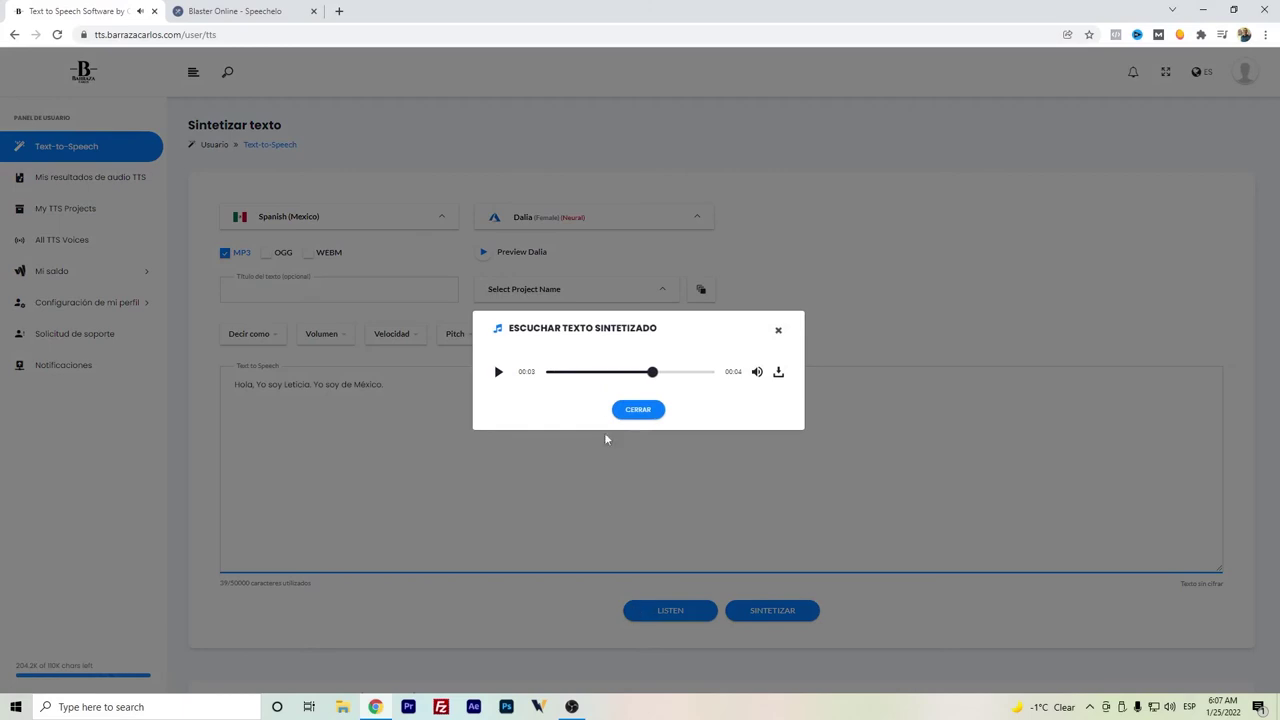
{"action": "left_click", "coordinate": [624, 409]}
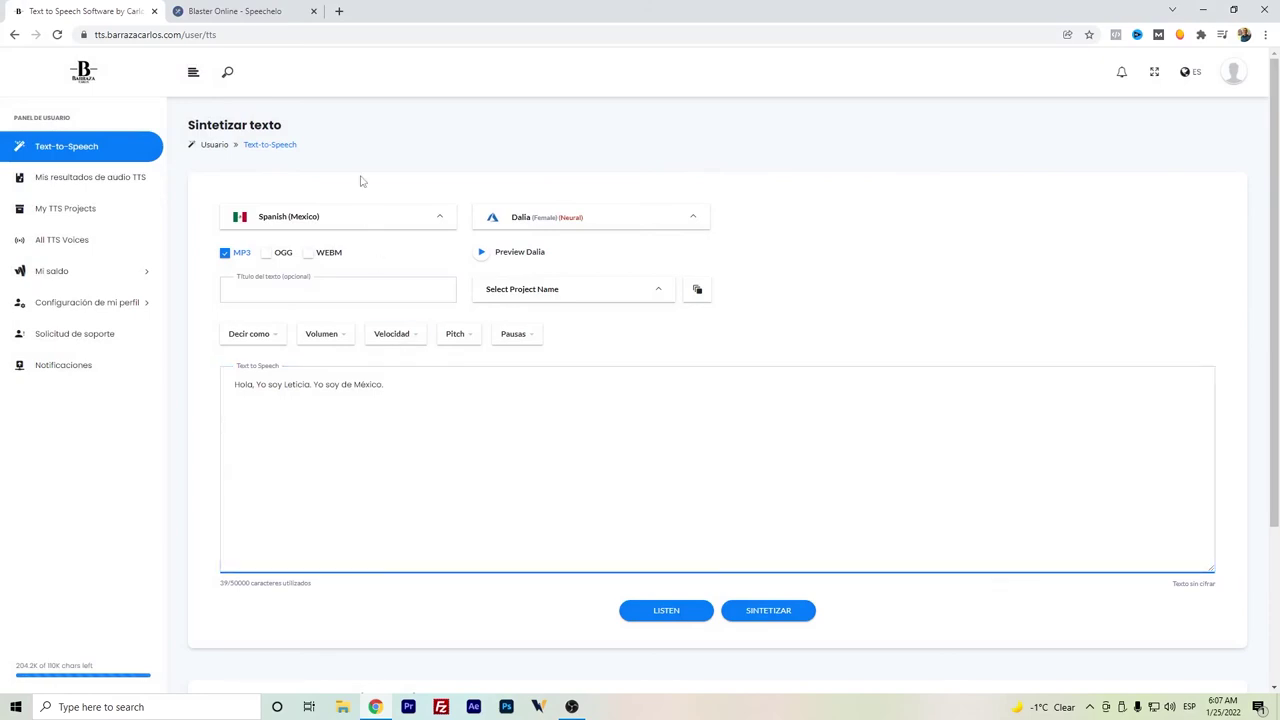
Step: Switch back to Speechelo and look at the Spanish variants it offers as languages
{"action": "left_click", "coordinate": [285, 7]}
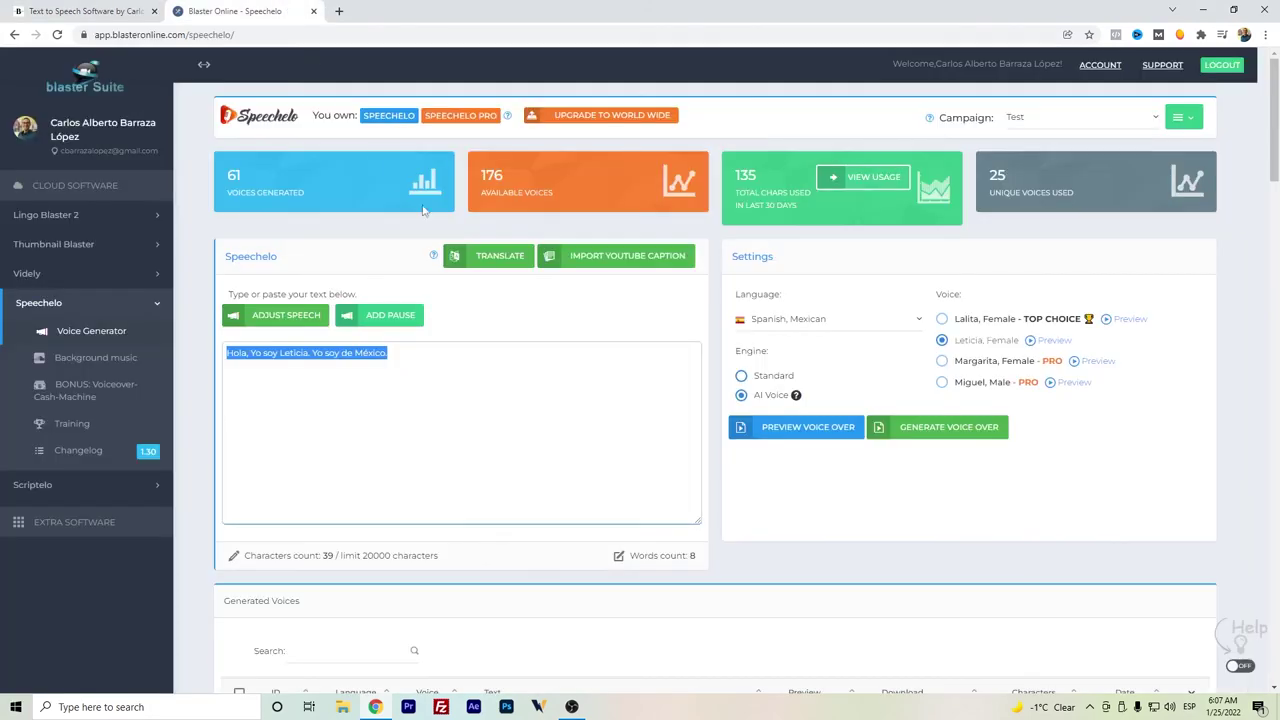
{"action": "left_click", "coordinate": [484, 344]}
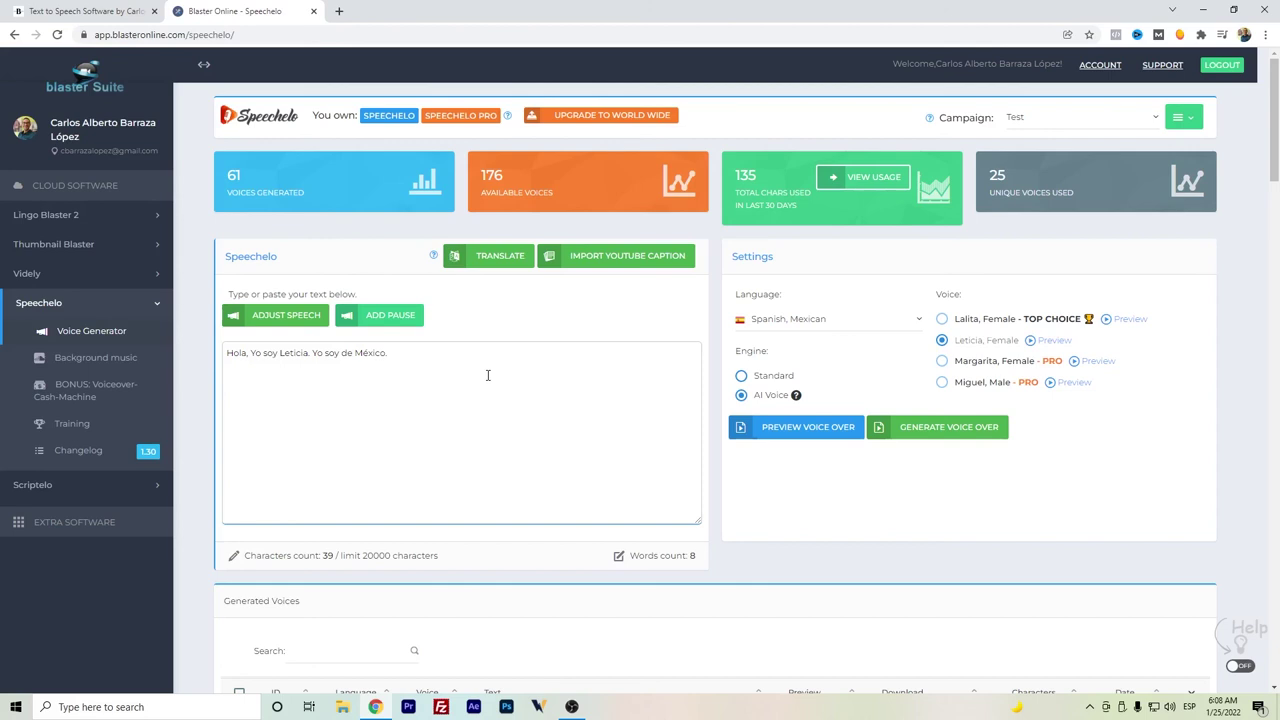
{"action": "left_click", "coordinate": [782, 326]}
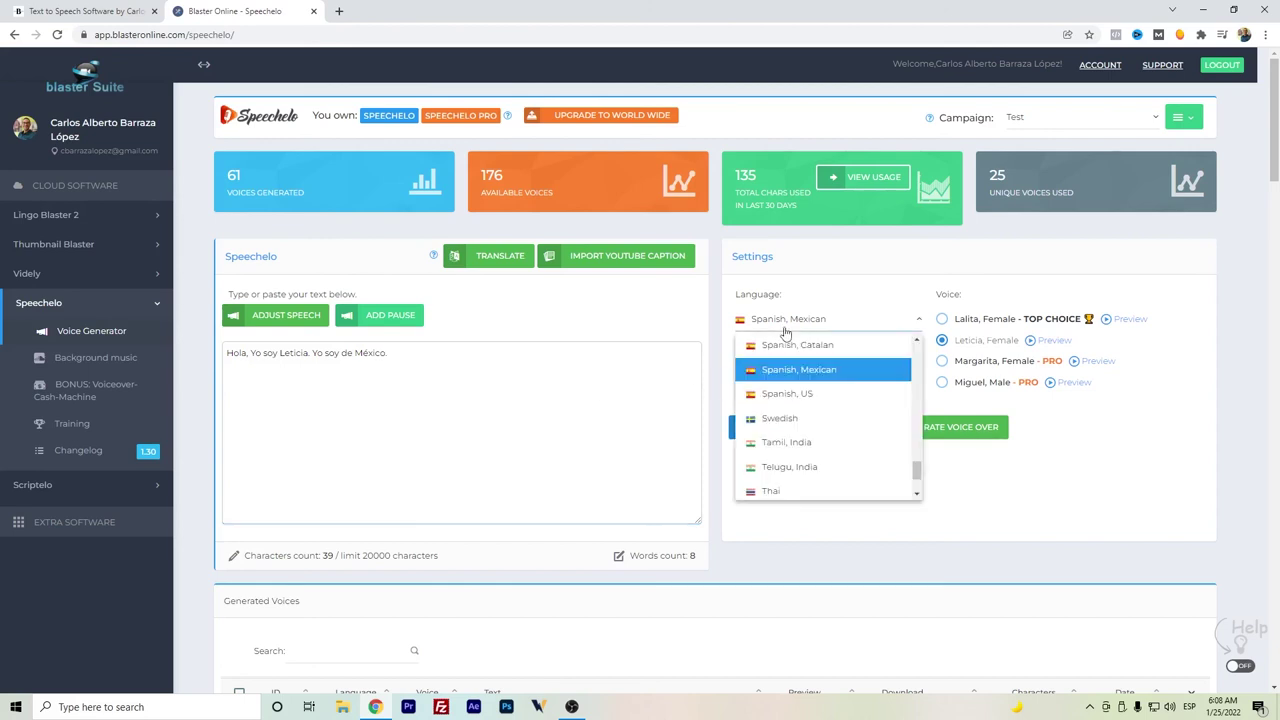
{"action": "left_click", "coordinate": [702, 342]}
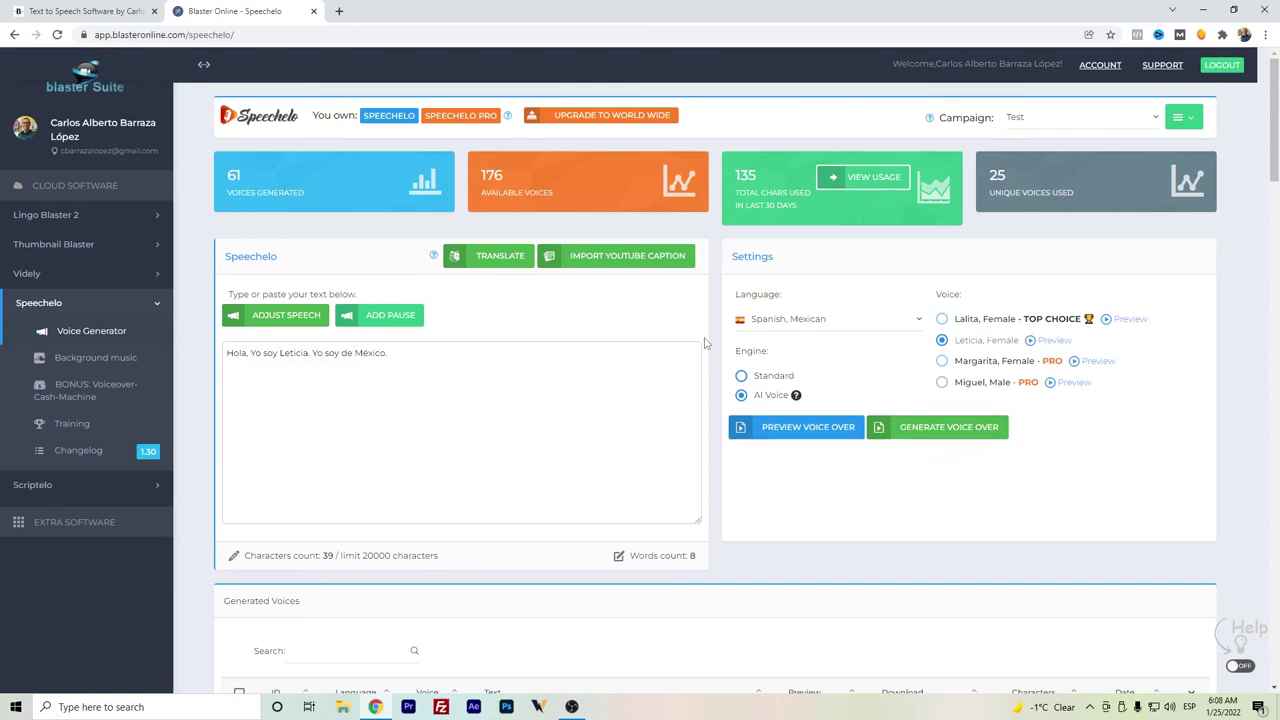
Step: Switch to the Text to Speech web app and review its regional Spanish languages, keeping Spanish (Mexico)
{"action": "left_click", "coordinate": [142, 8]}
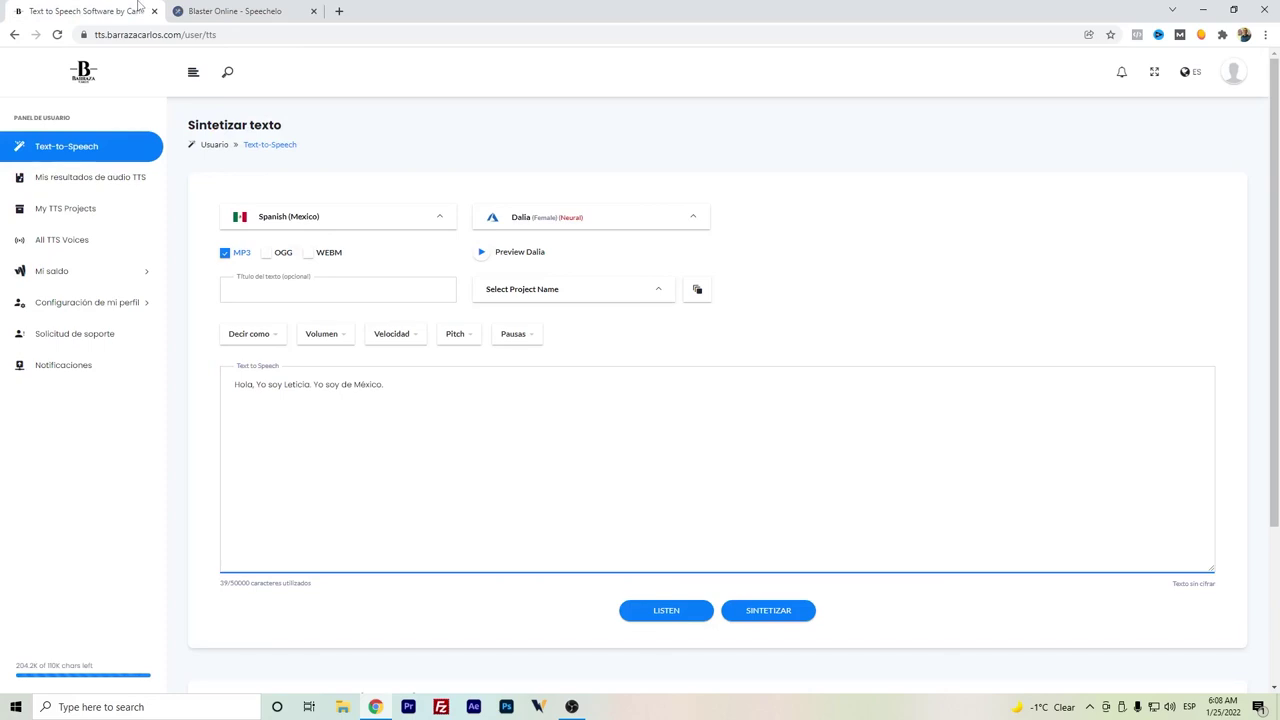
{"action": "left_click", "coordinate": [366, 300]}
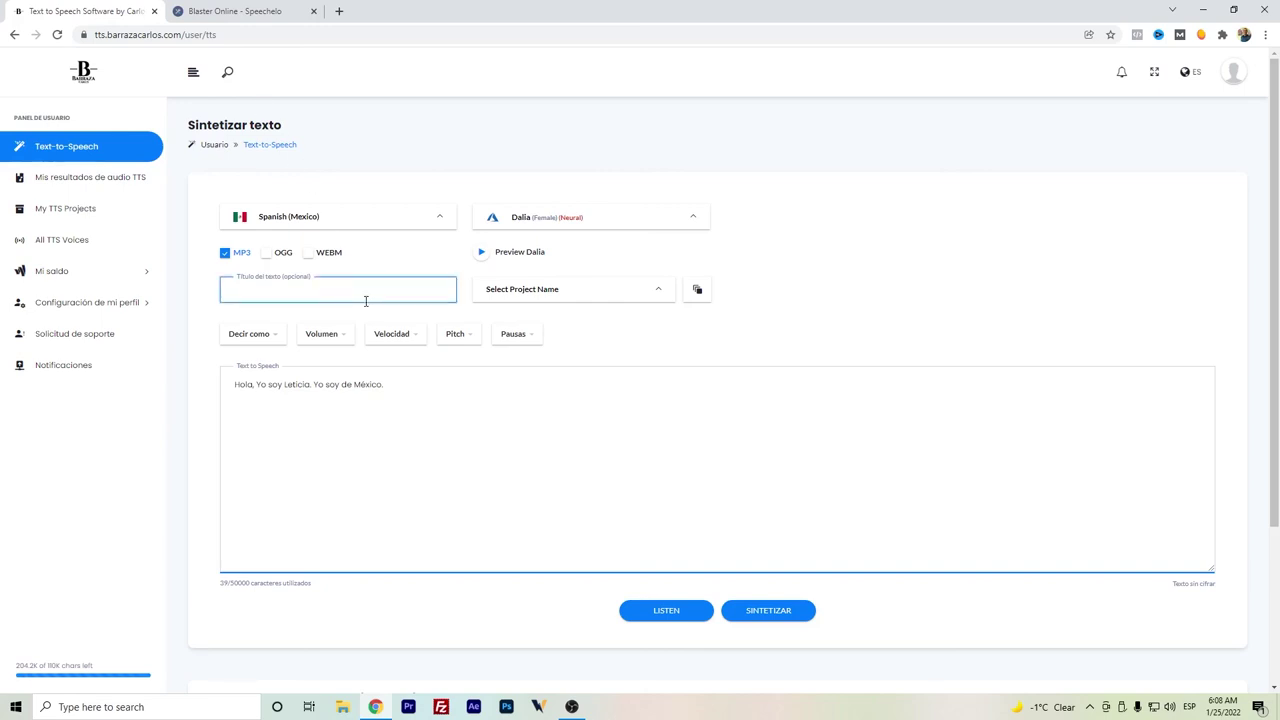
{"action": "left_click", "coordinate": [423, 216]}
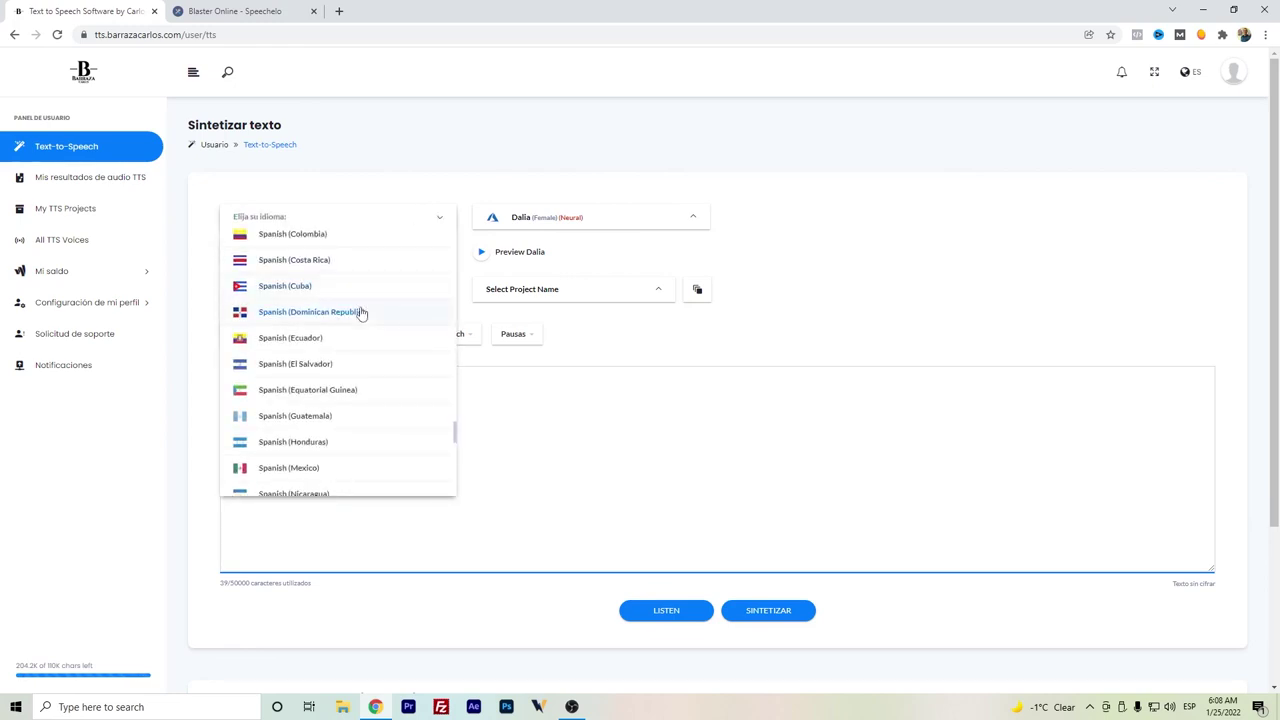
{"action": "scroll", "coordinate": [355, 313], "scroll_direction": "up", "scroll_amount": 1}
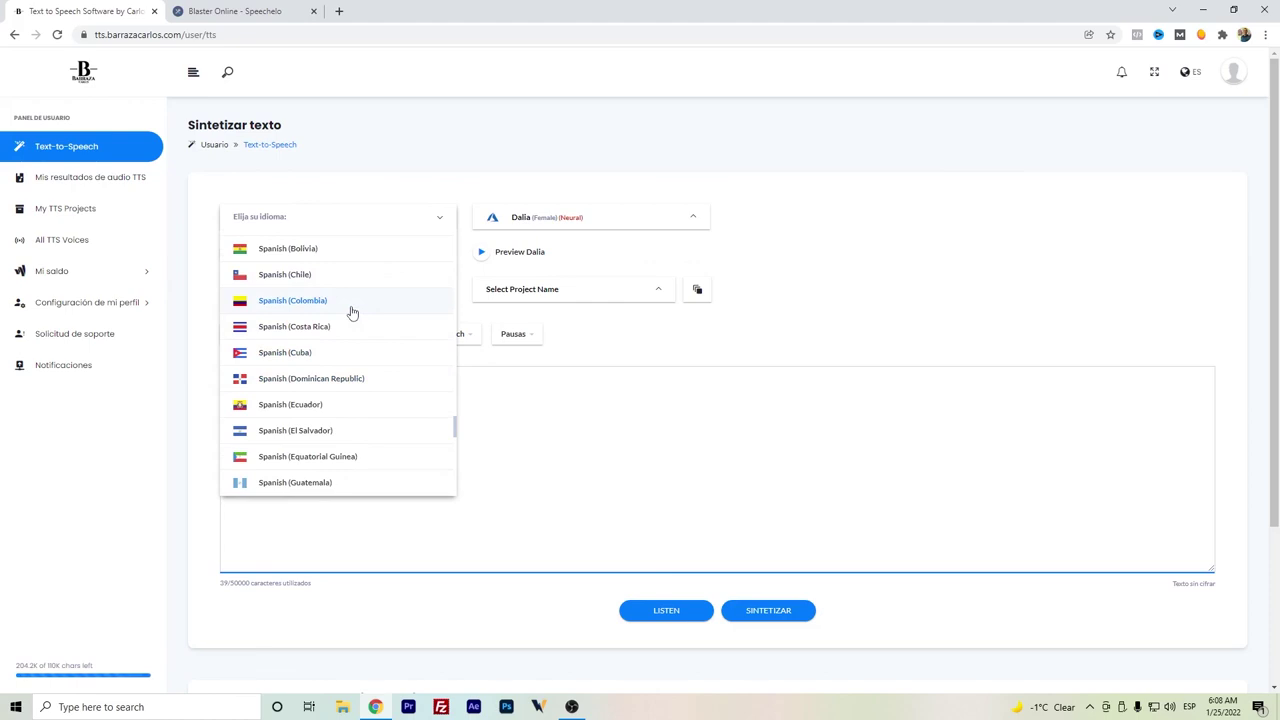
{"action": "left_click", "coordinate": [460, 127]}
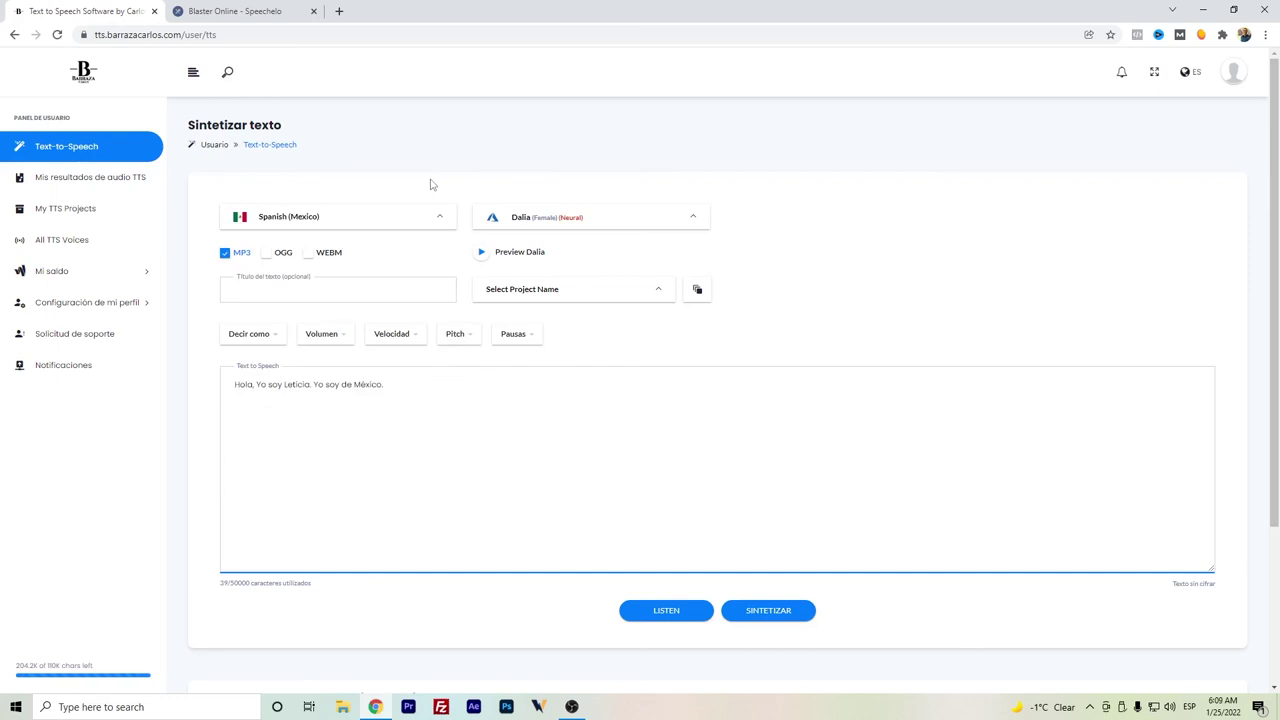